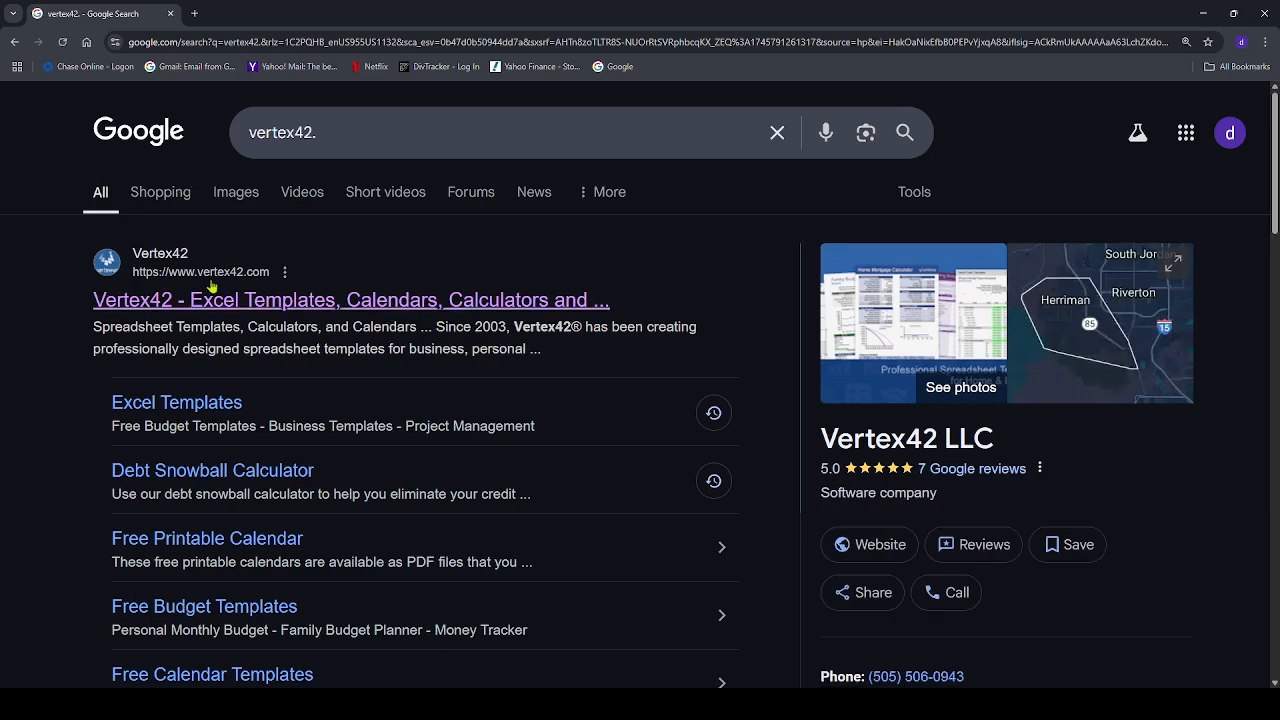
# Find the Debt Snowball Calculator page on the Vertex42 website by searching the site for "snowball"
pyautogui.click(130, 305)
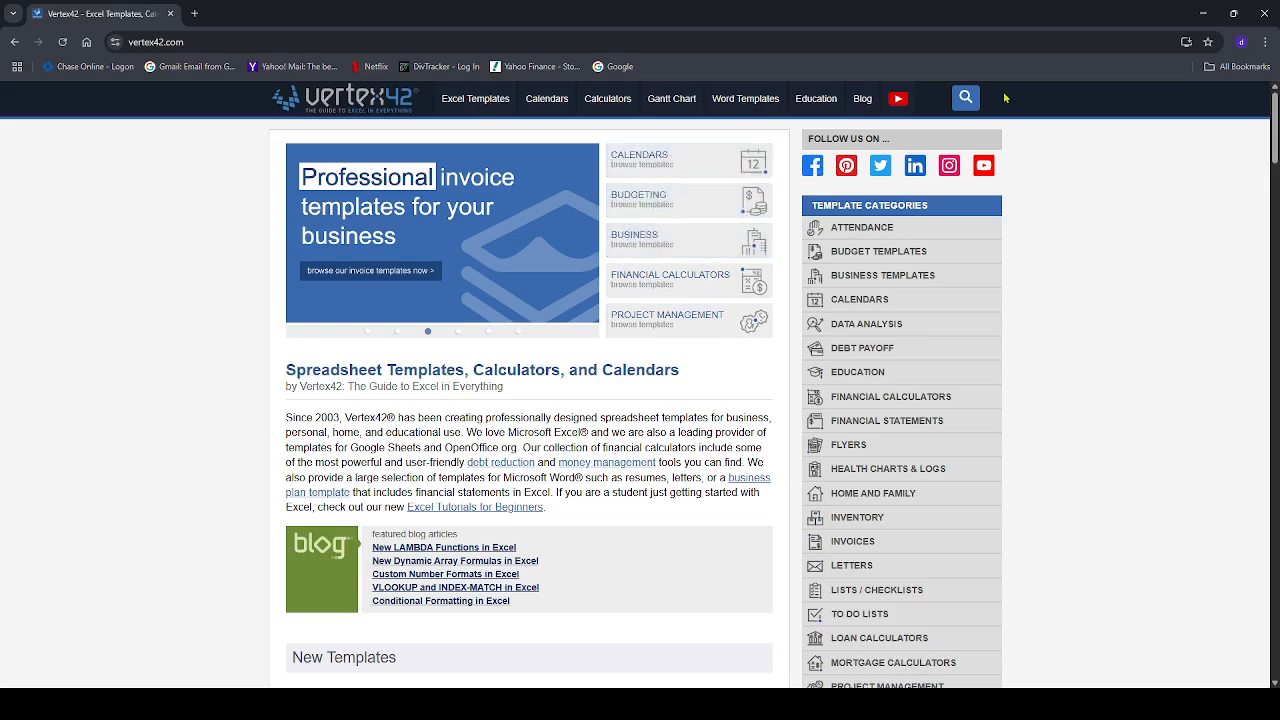
pyautogui.click(967, 100)
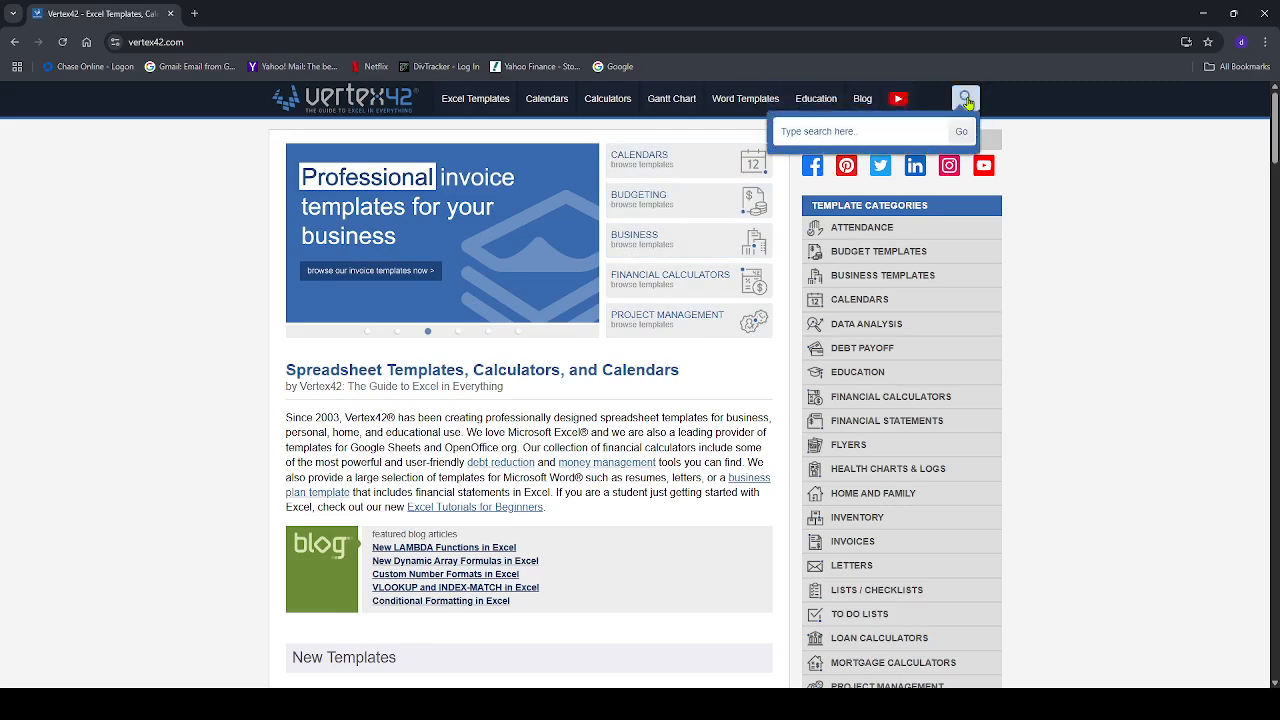
pyautogui.click(840, 135)
pyautogui.write('snowball')
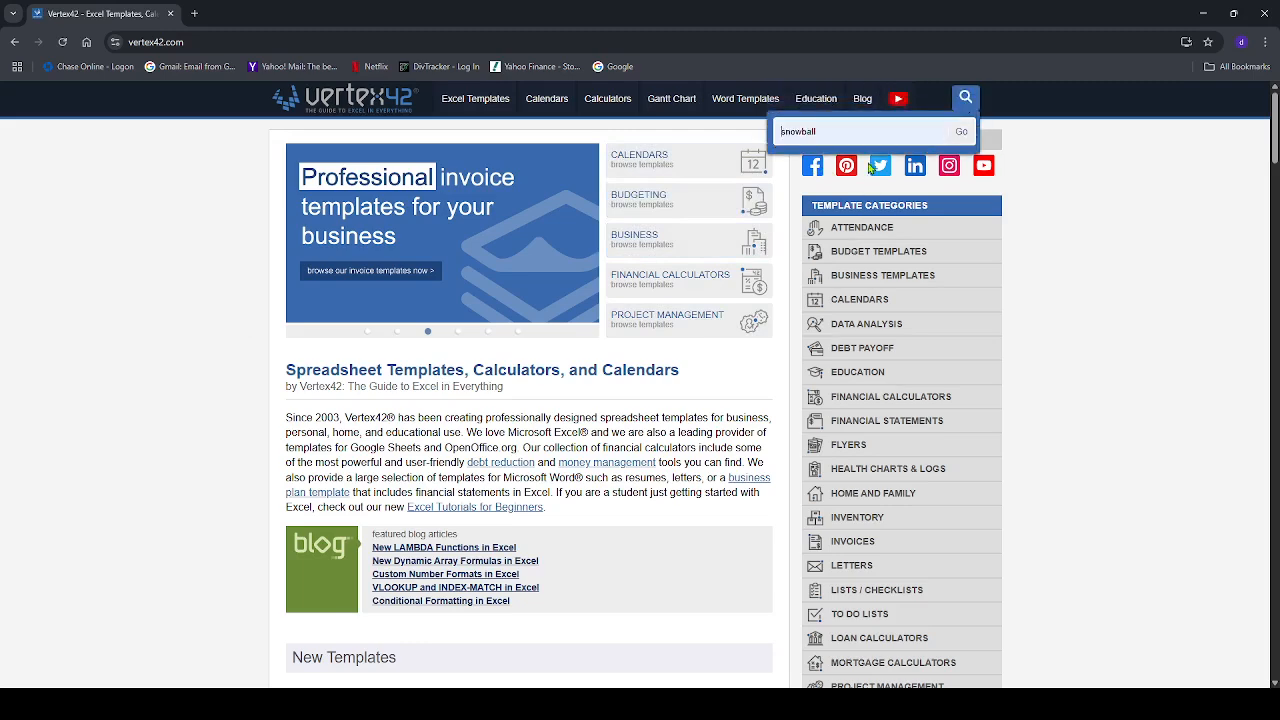
pyautogui.click(962, 136)
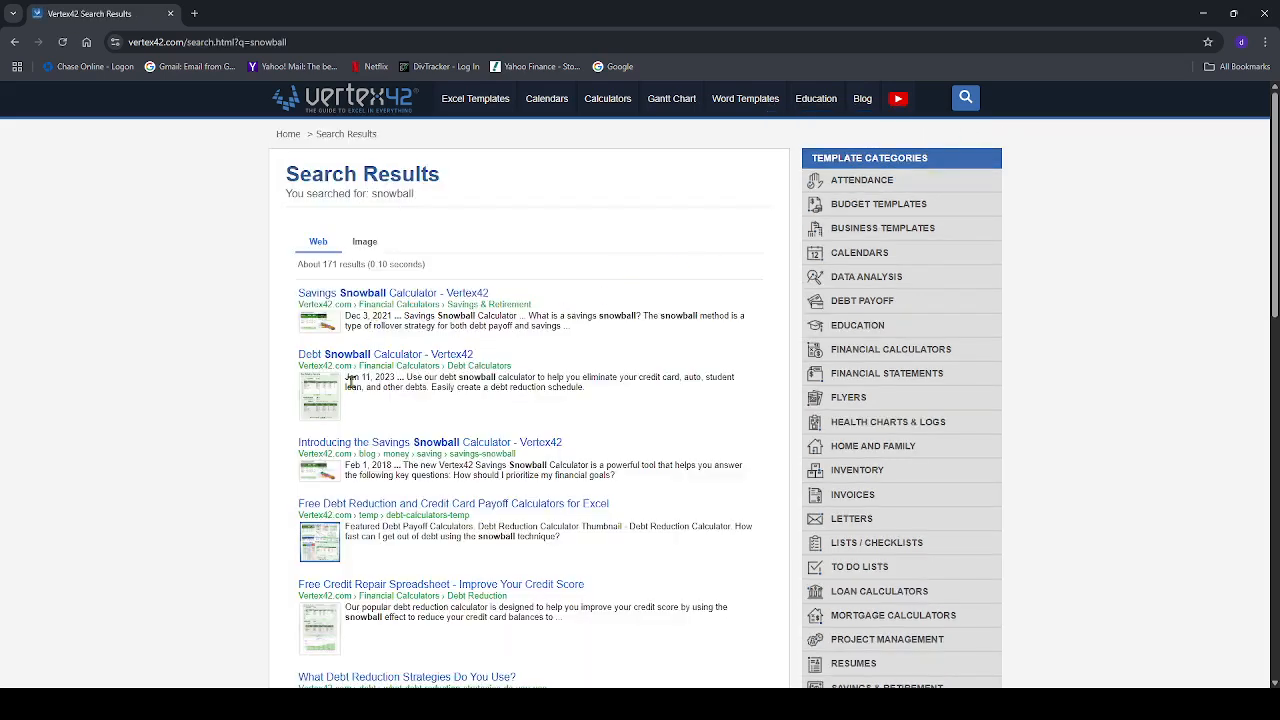
pyautogui.click(397, 361)
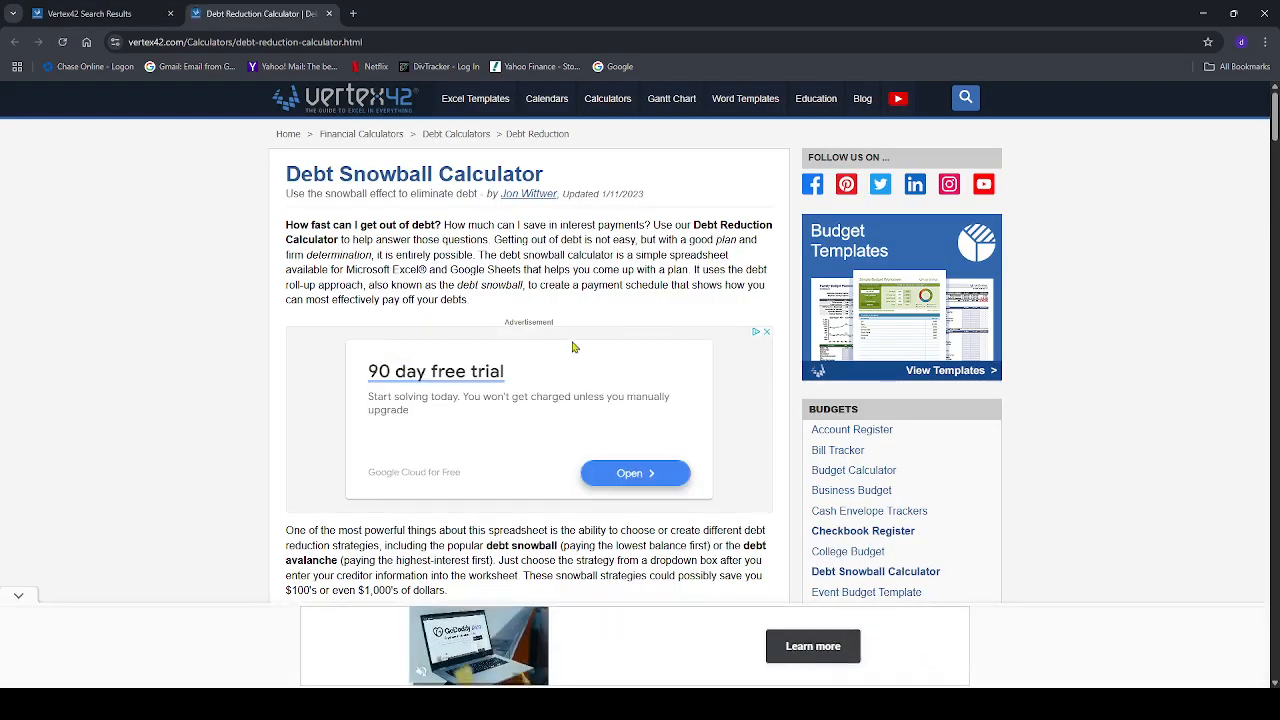
# Get the Google Sheets version of the Debt Reduction Calculator and create an editable copy from its template
pyautogui.scroll(-2, 648, 329)
pyautogui.scroll(-6, 648, 329)
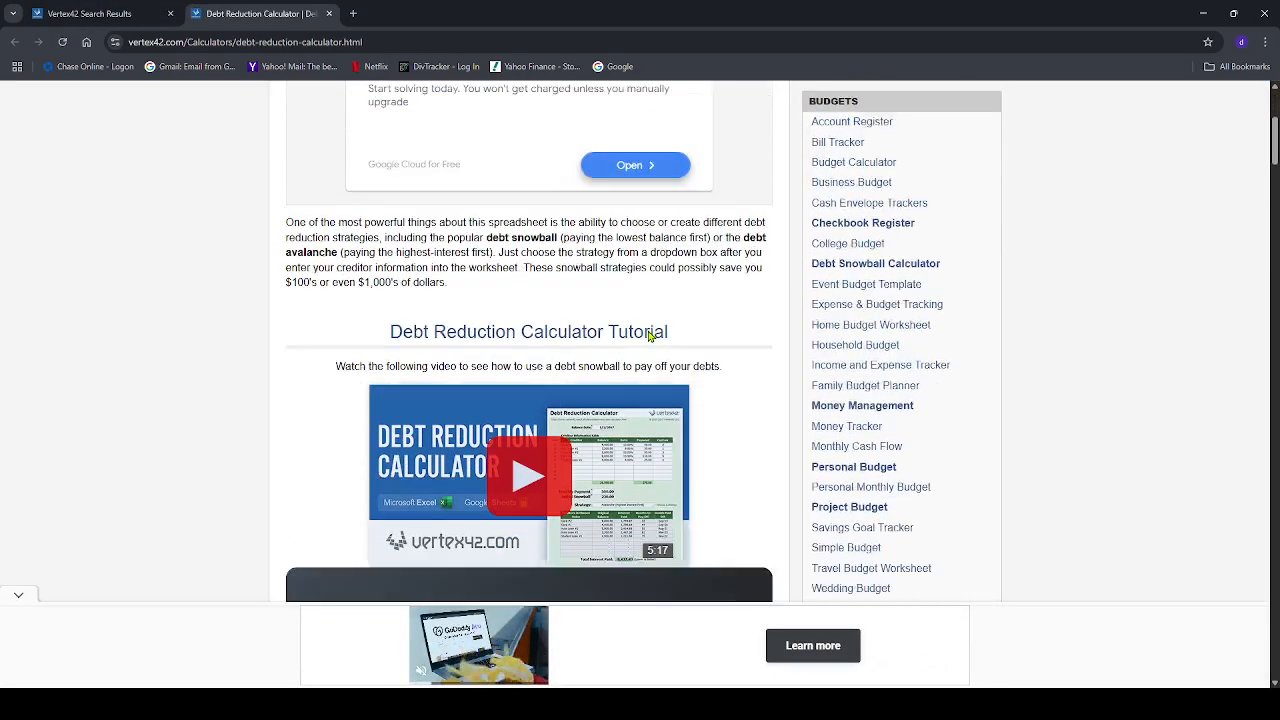
pyautogui.scroll(-3, 648, 338)
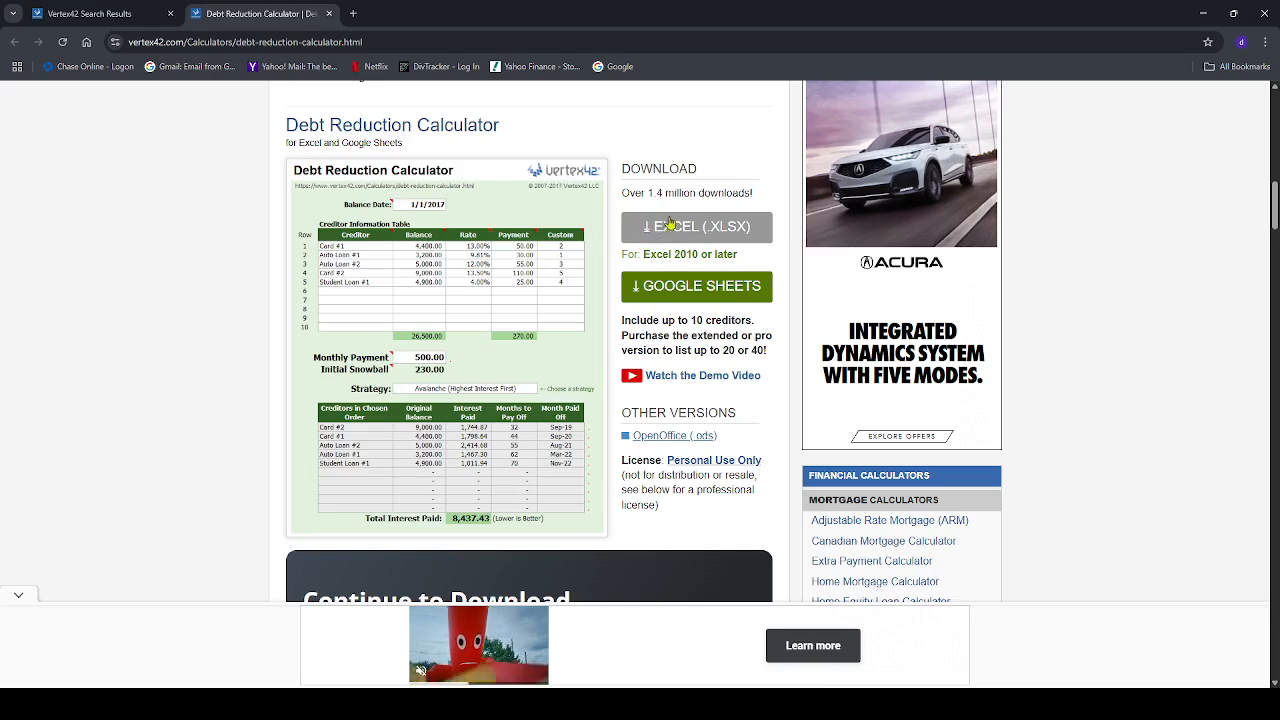
pyautogui.click(673, 297)
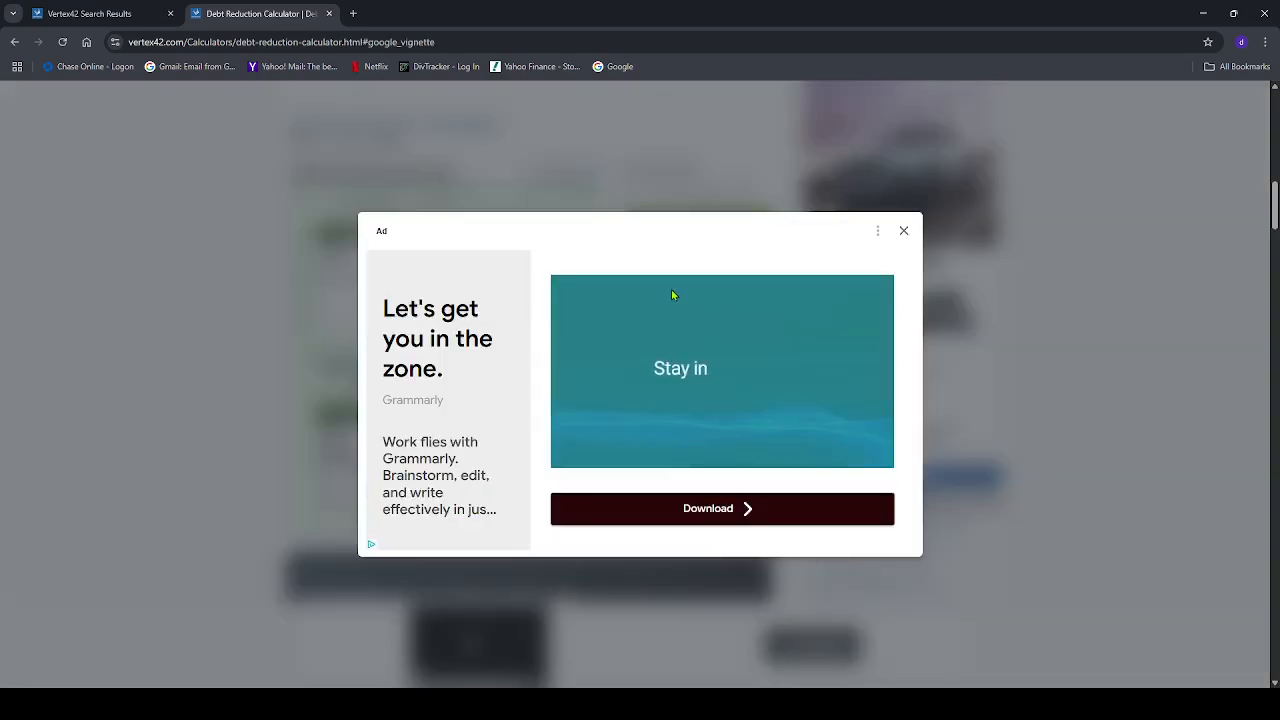
pyautogui.click(905, 233)
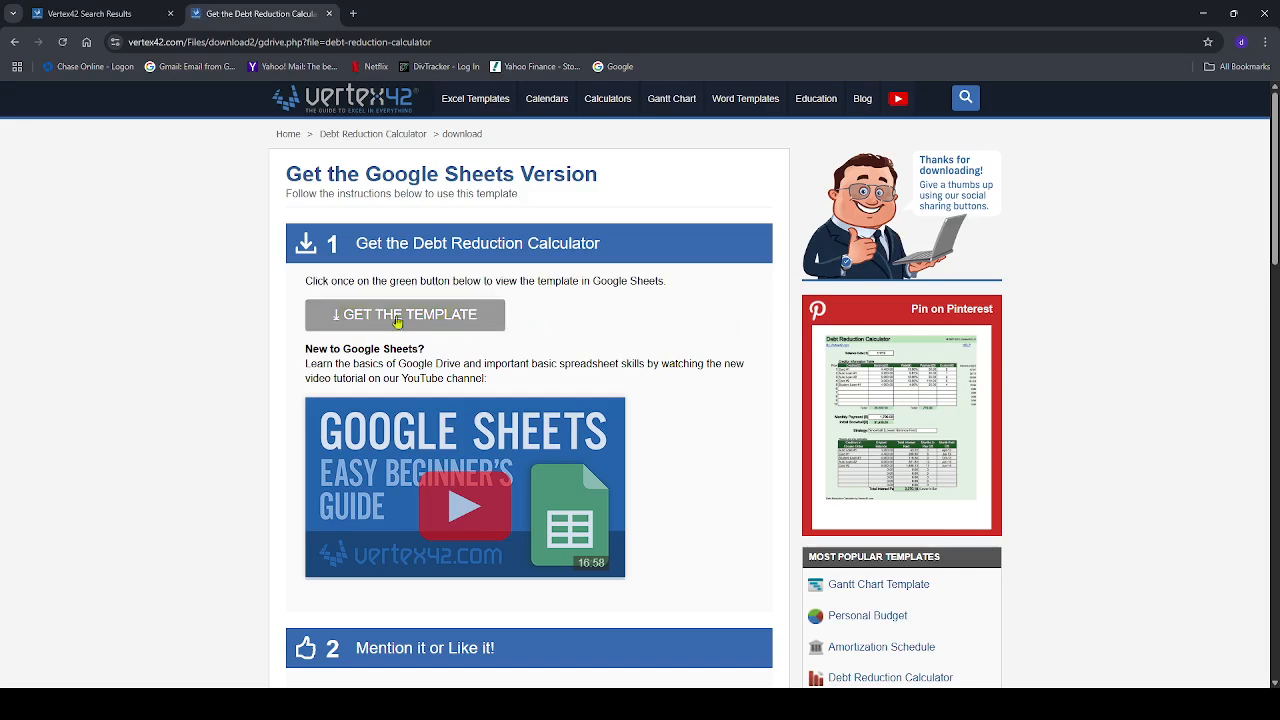
pyautogui.click(397, 316)
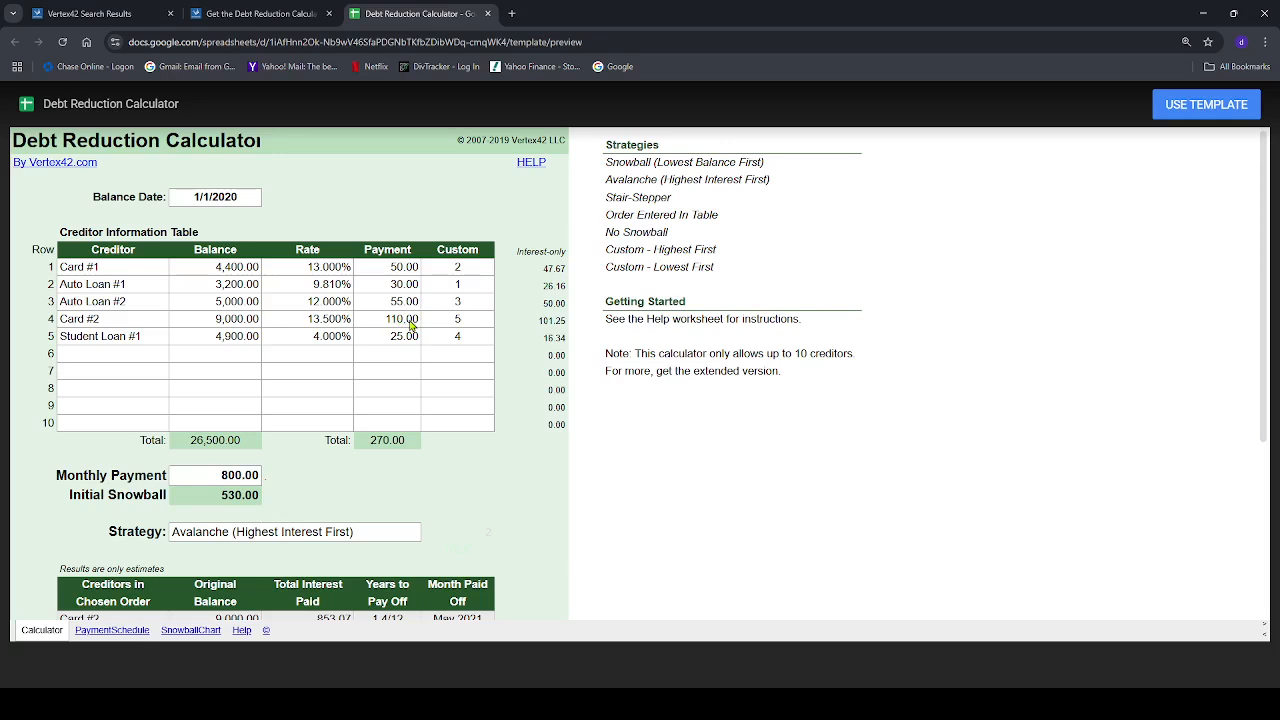
pyautogui.click(1207, 112)
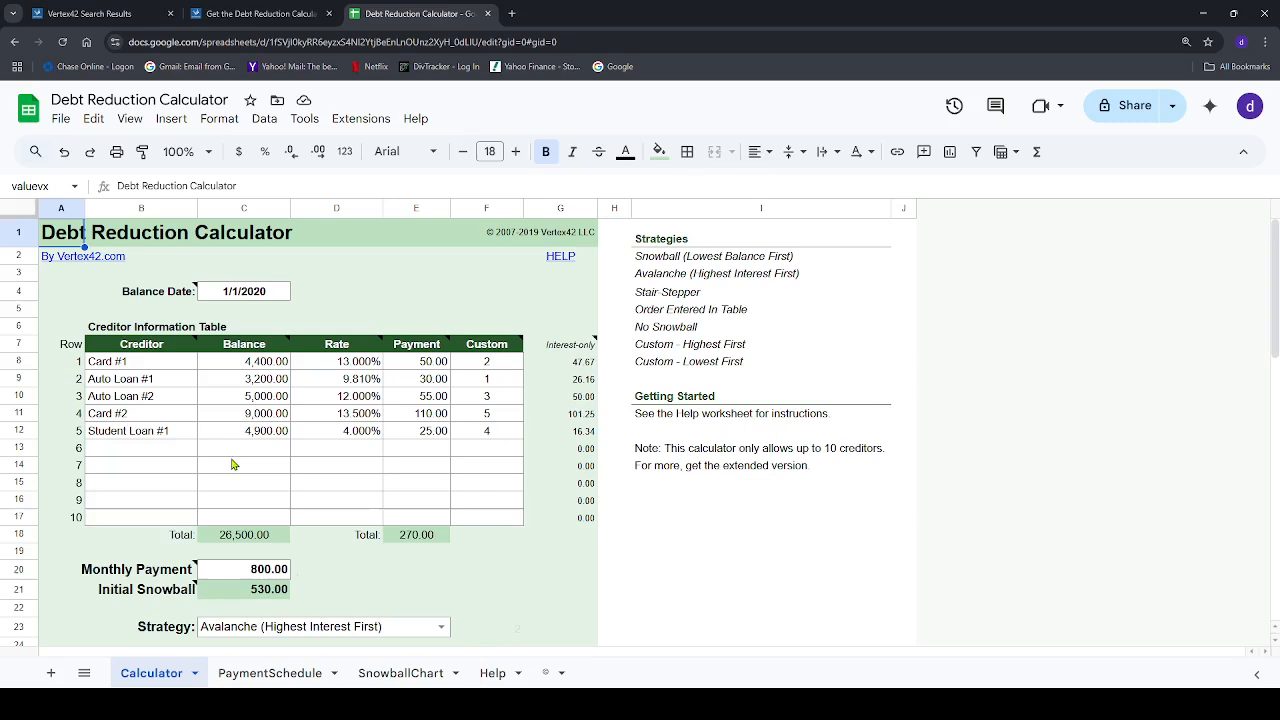
# Clear all sample entries from the first five rows of the Creditor Information Table (B8:F12)
pyautogui.click(112, 365)
pyautogui.moveTo(112, 365); pyautogui.dragTo(485, 433)
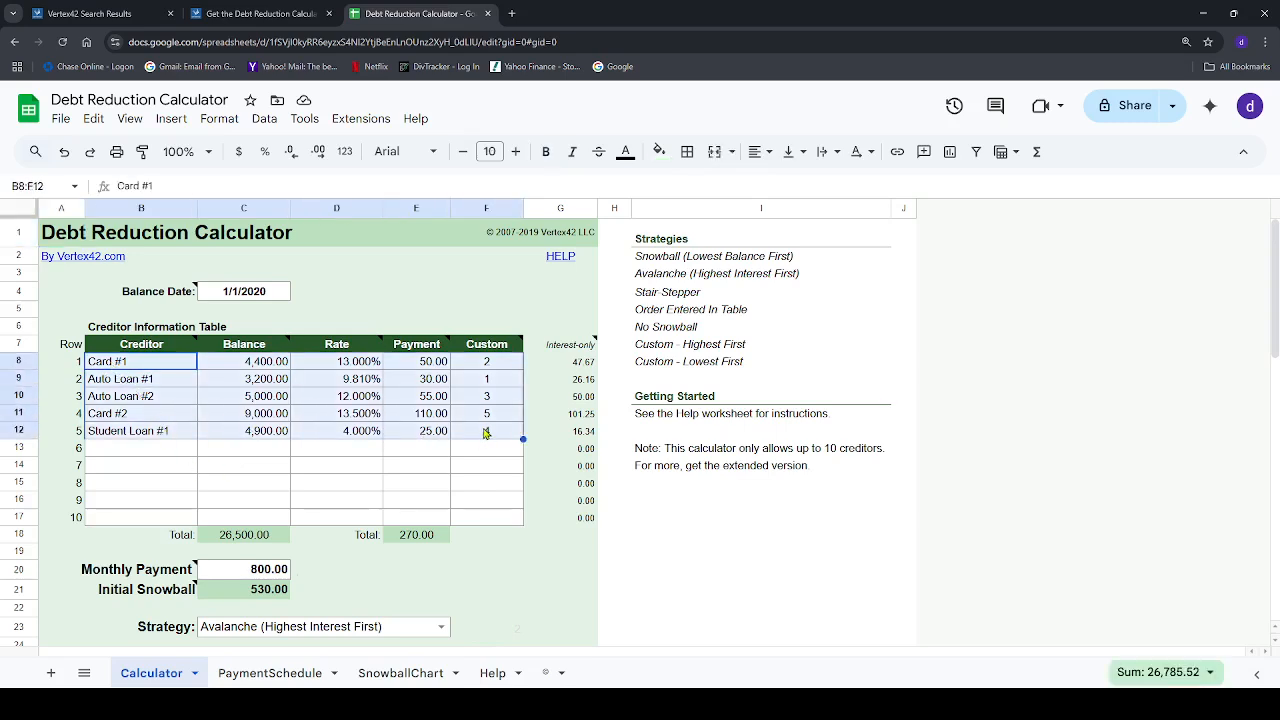
pyautogui.press('Delete')
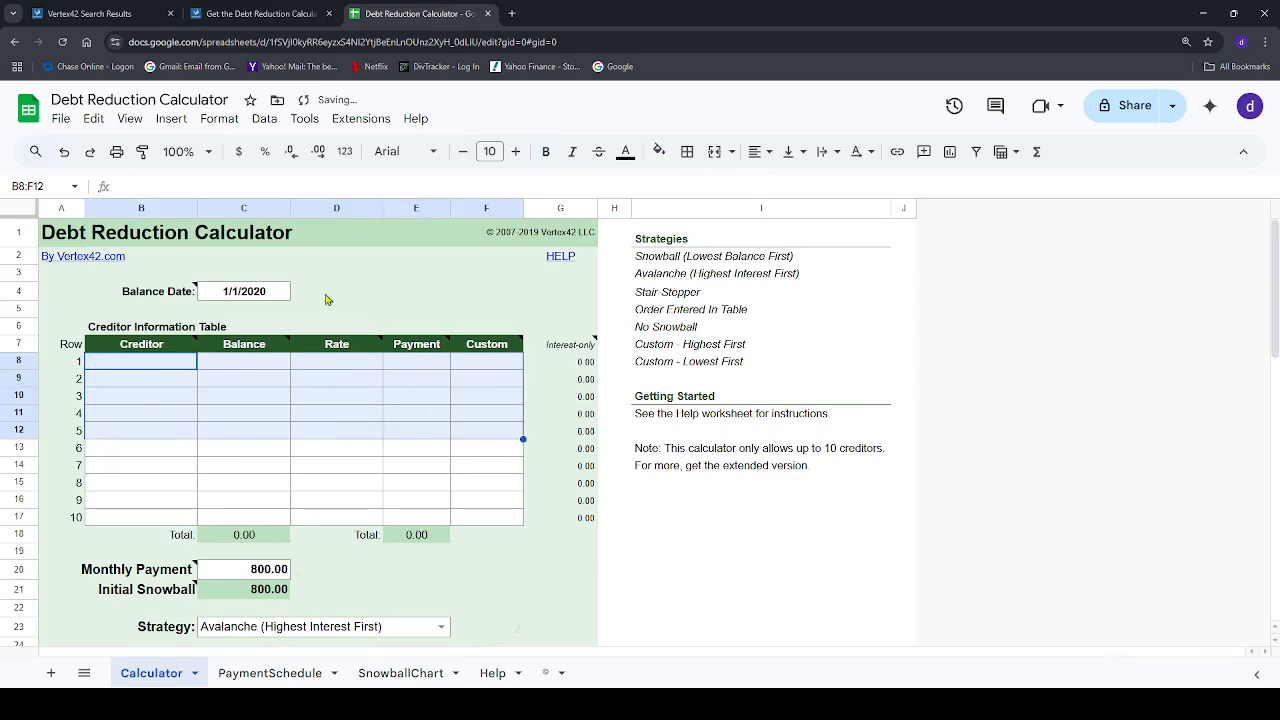
# Set the Balance Date in cell C4 to 04/27/2025
pyautogui.click(277, 296)
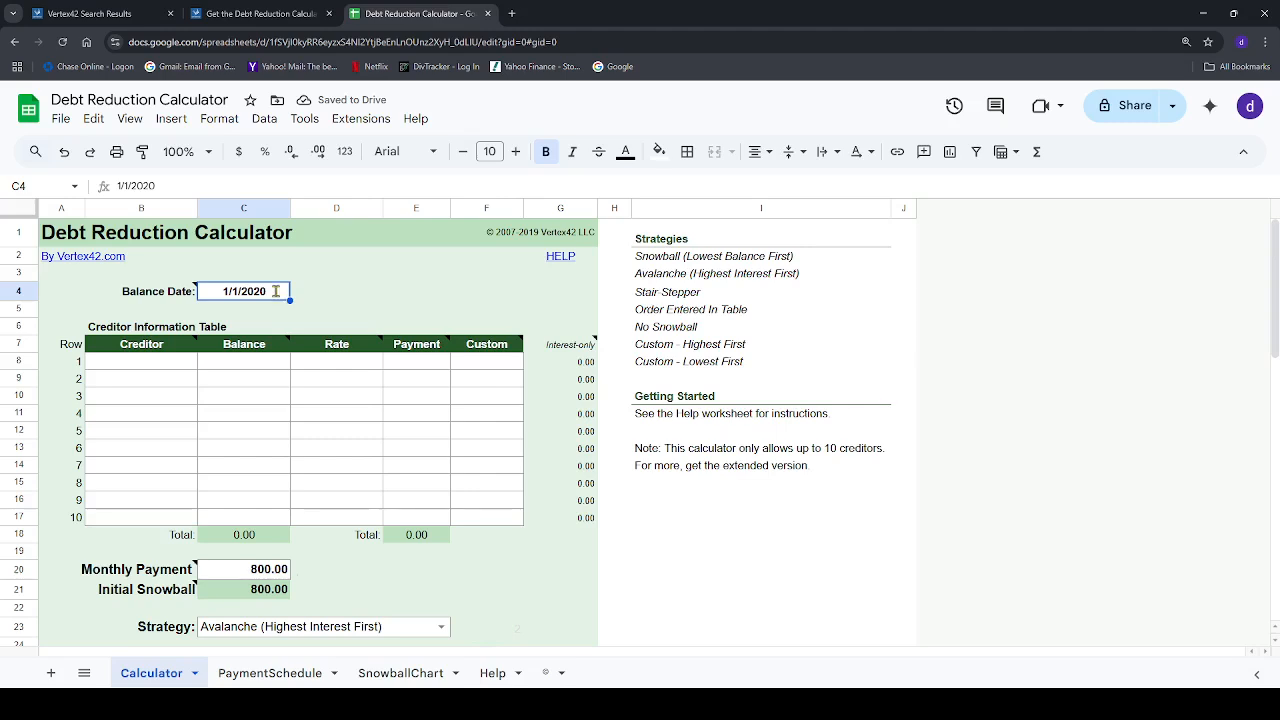
pyautogui.write('04/27/')
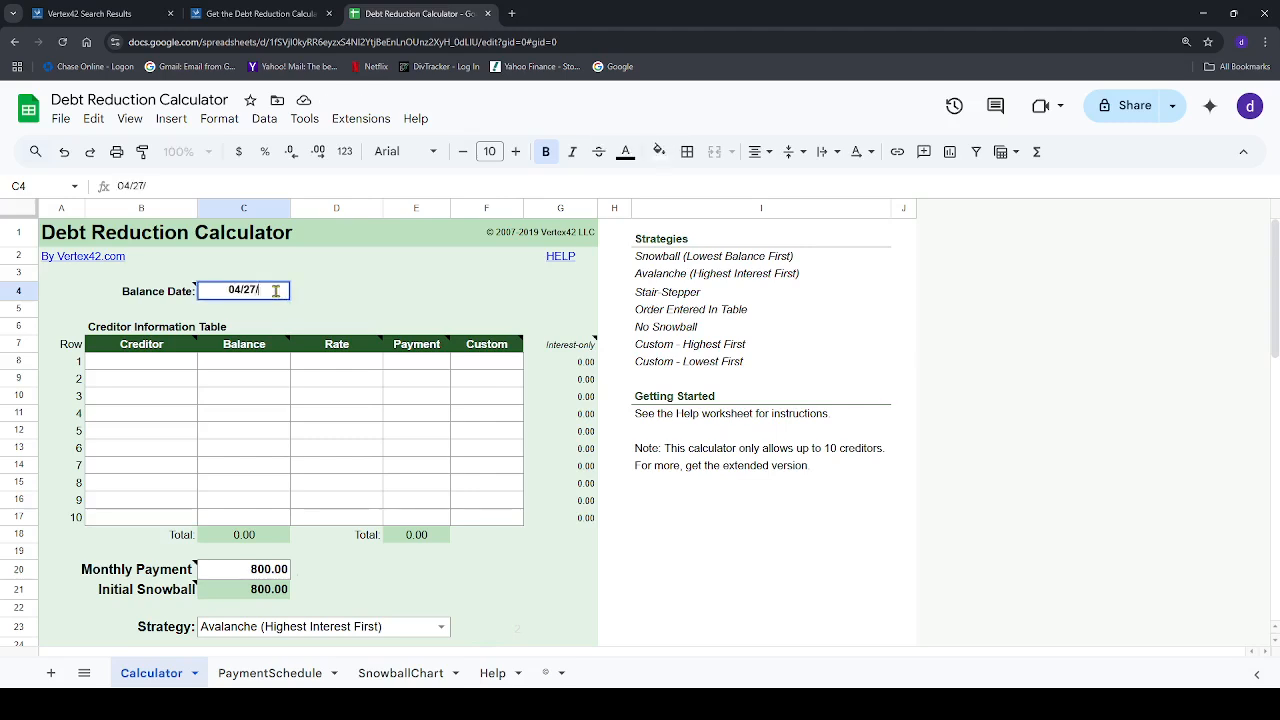
pyautogui.write('2025')
pyautogui.press('Tab')
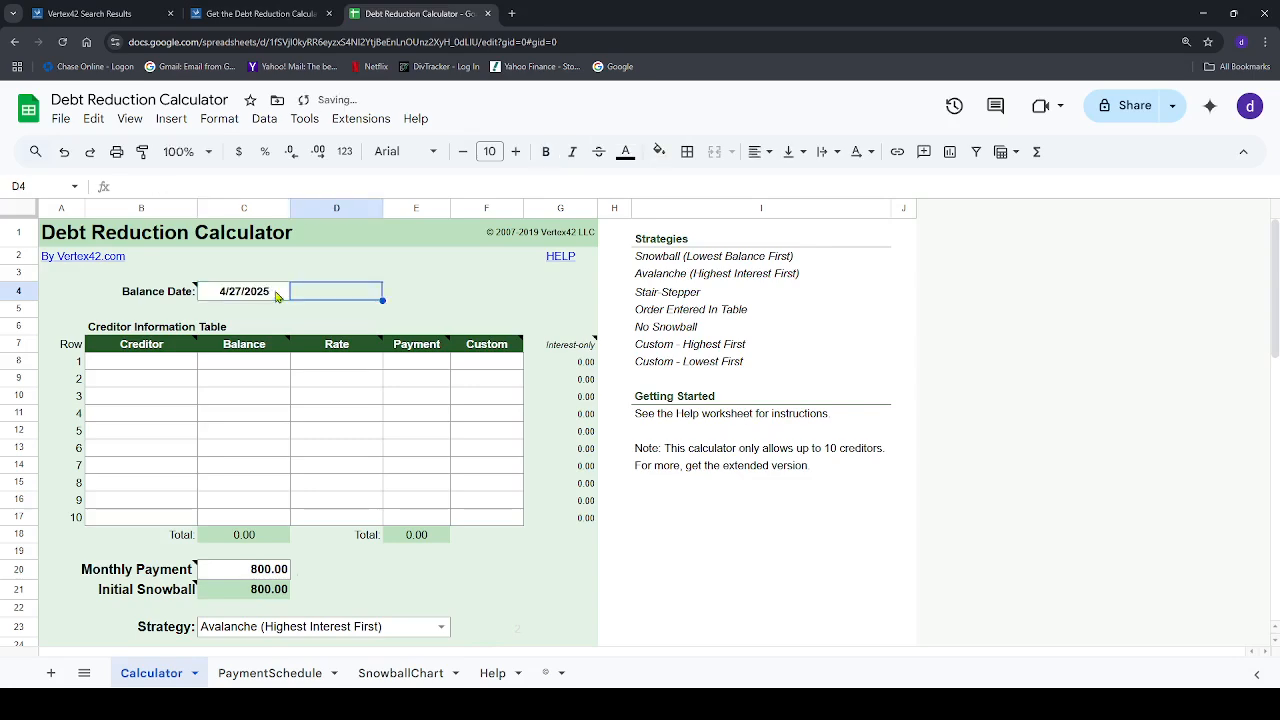
# Fill in creditor row 1 as Card 1 with a balance of 382.42, a rate of 25.24% and a payment of 20.00
pyautogui.click(139, 368)
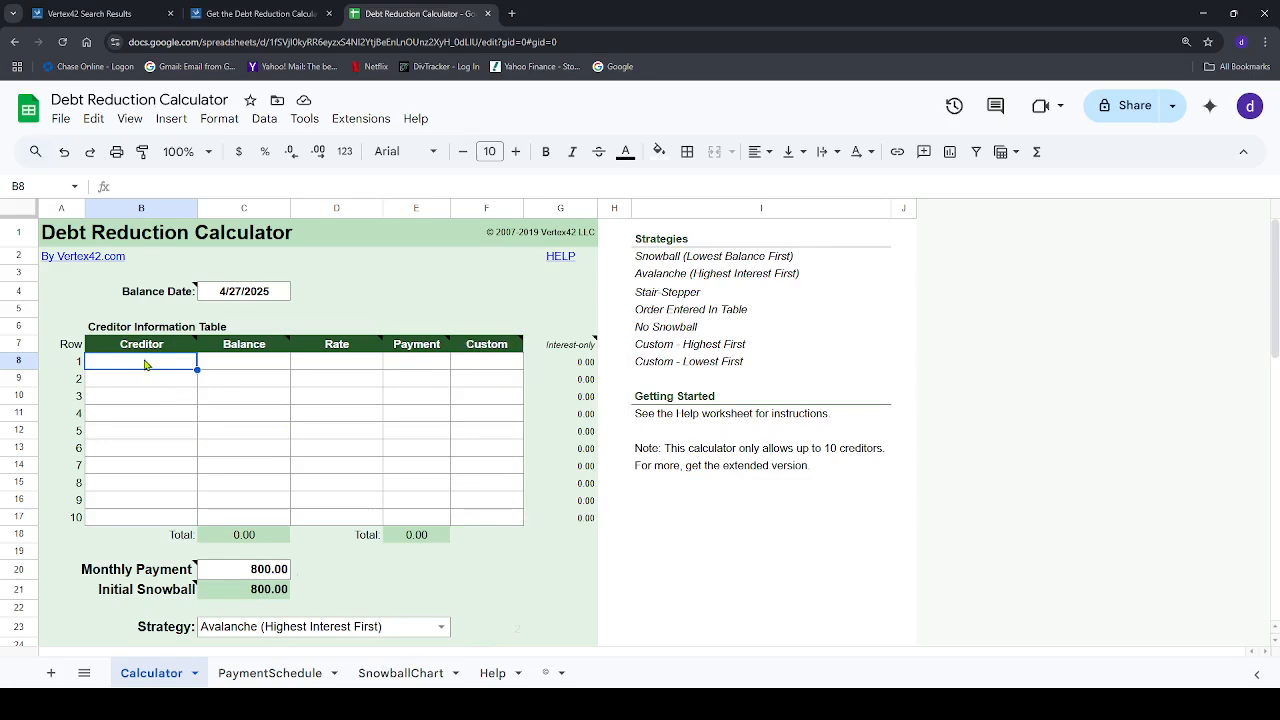
pyautogui.write('Car')
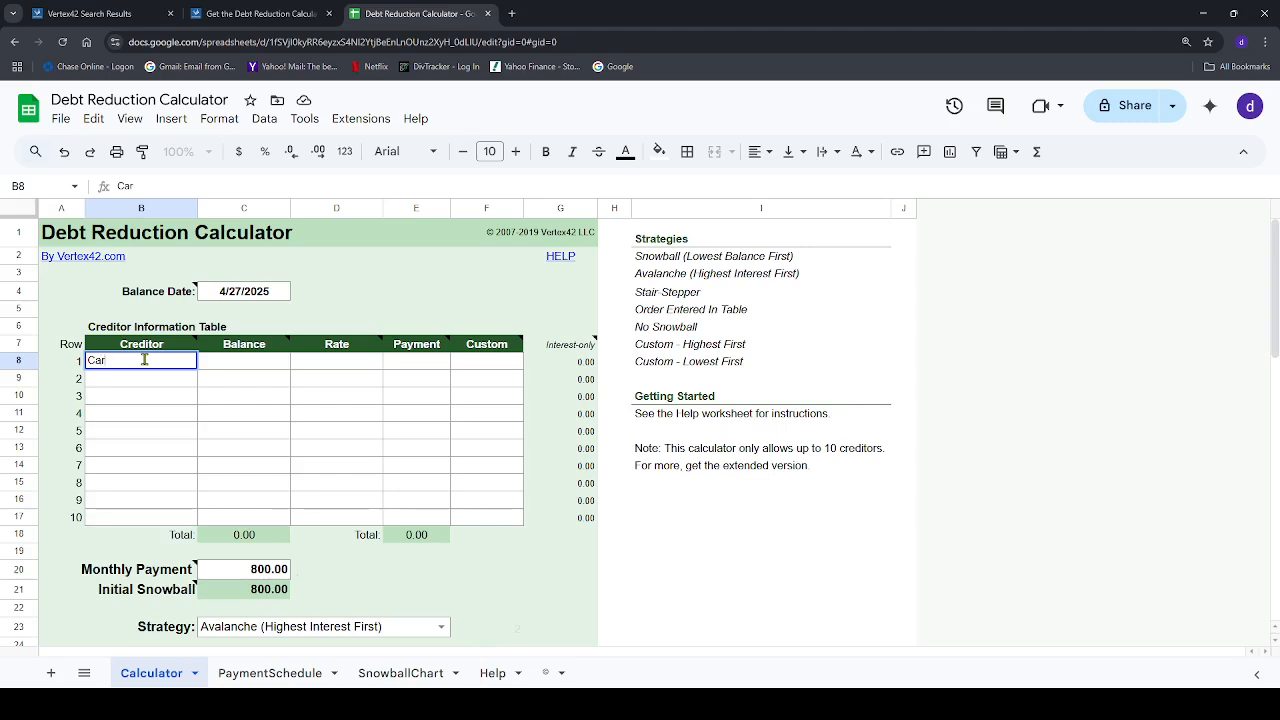
pyautogui.write('d 1')
pyautogui.click(243, 365)
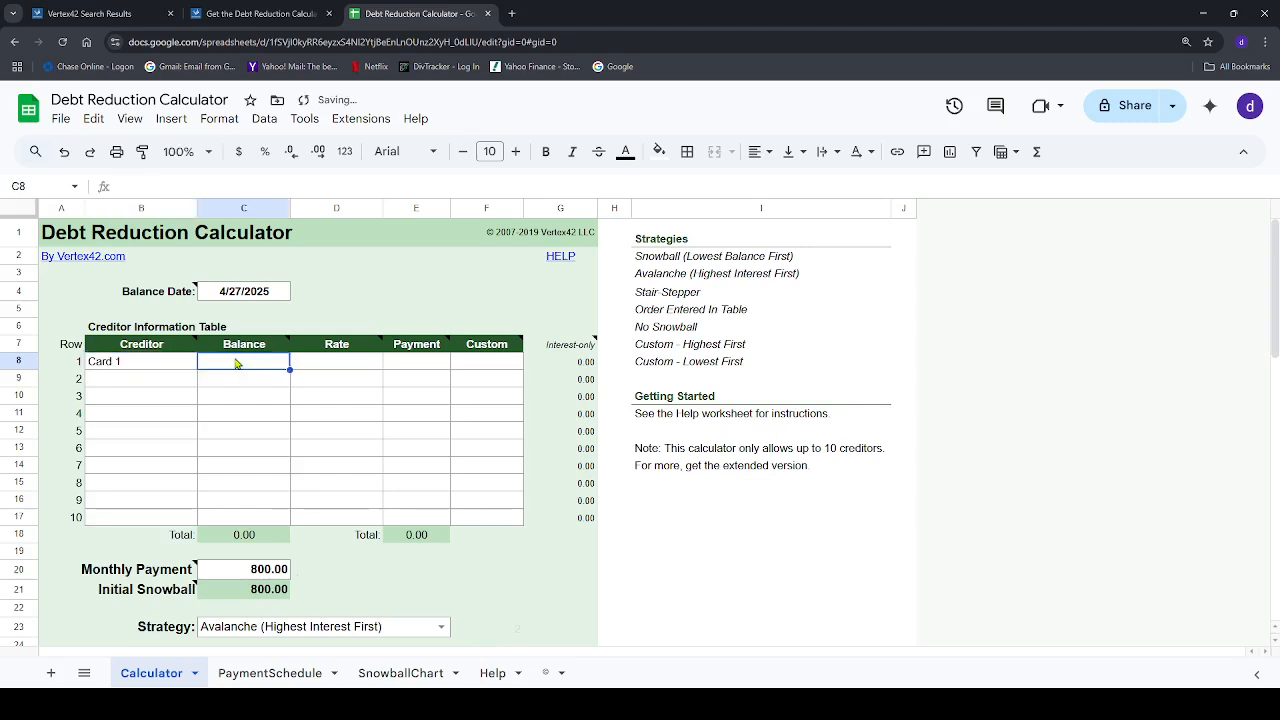
pyautogui.write('382')
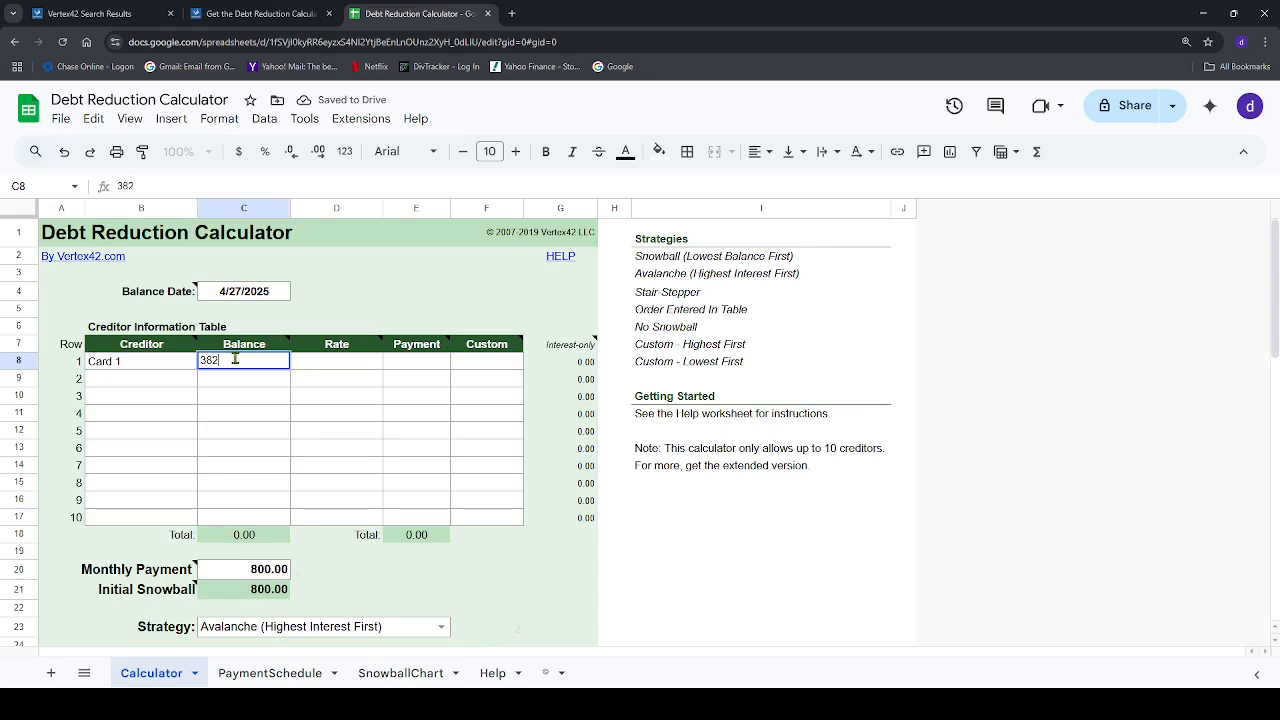
pyautogui.write('.42')
pyautogui.press('Tab')
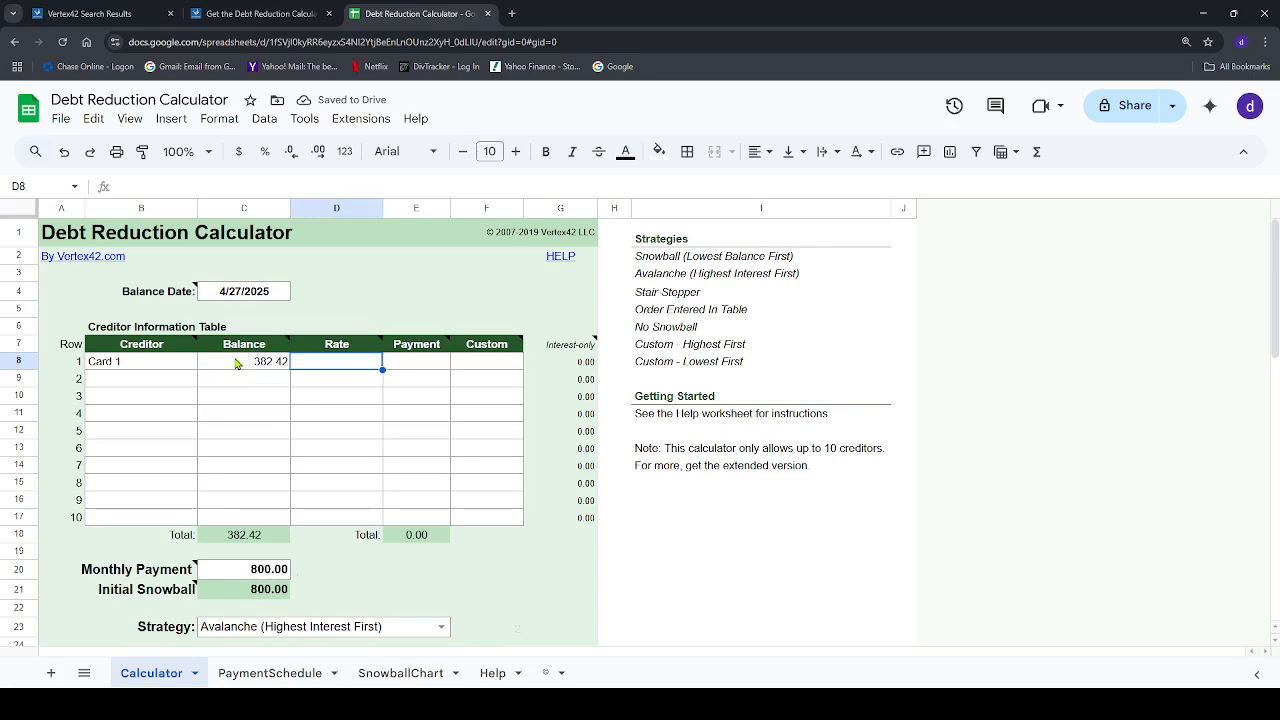
pyautogui.write('25.24')
pyautogui.press('Tab')
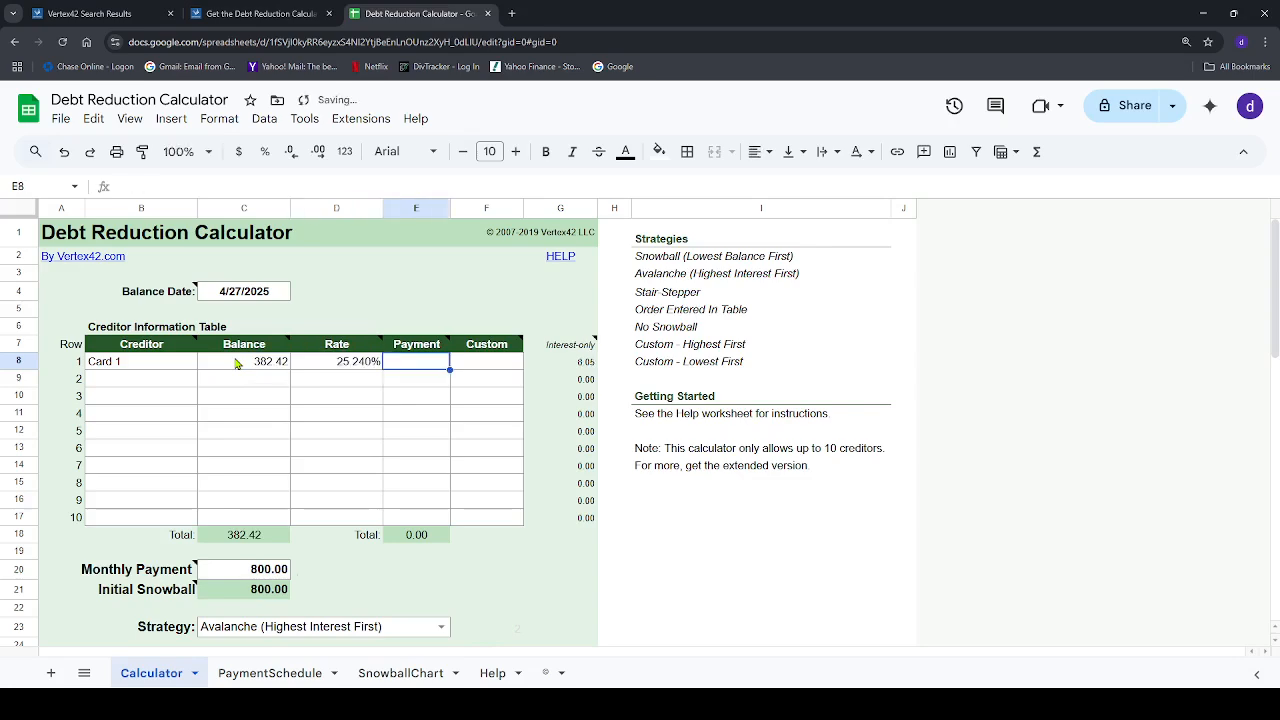
pyautogui.write('20.00')
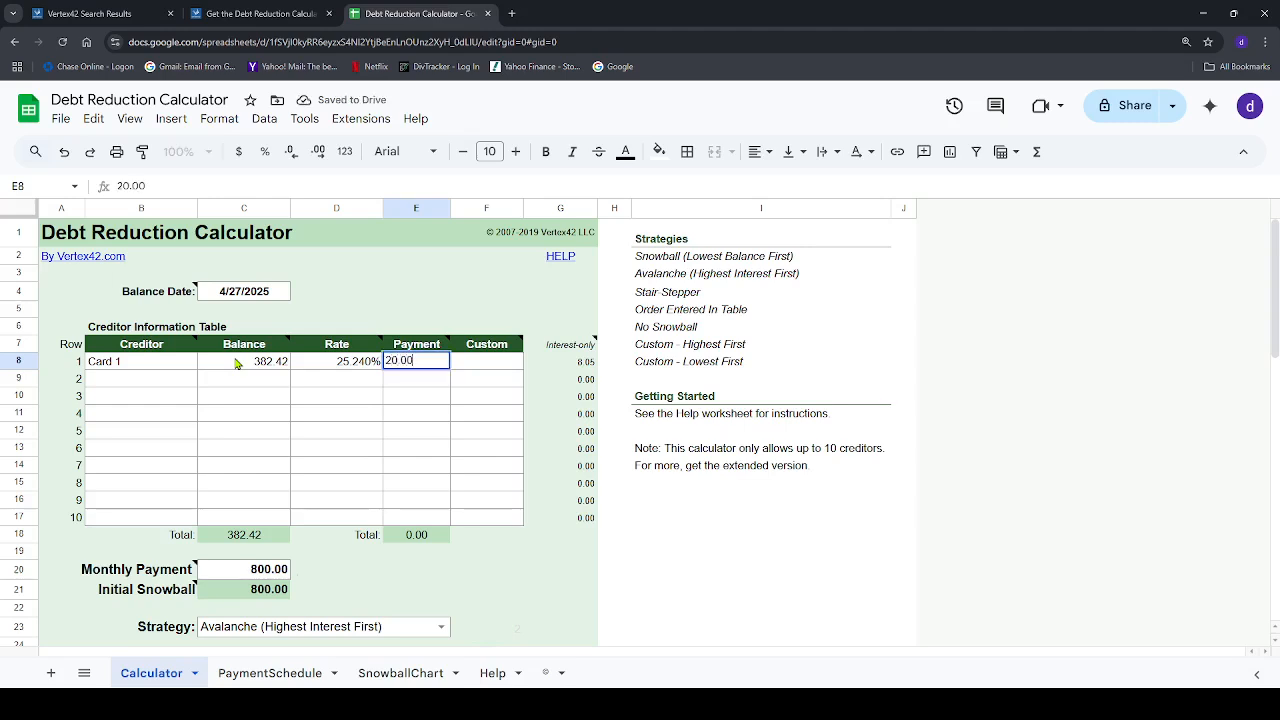
# Fill in creditor row 2 as Card 2 with a balance of 457.26, a rate of 22.15% and a payment of 25.00
pyautogui.click(142, 384)
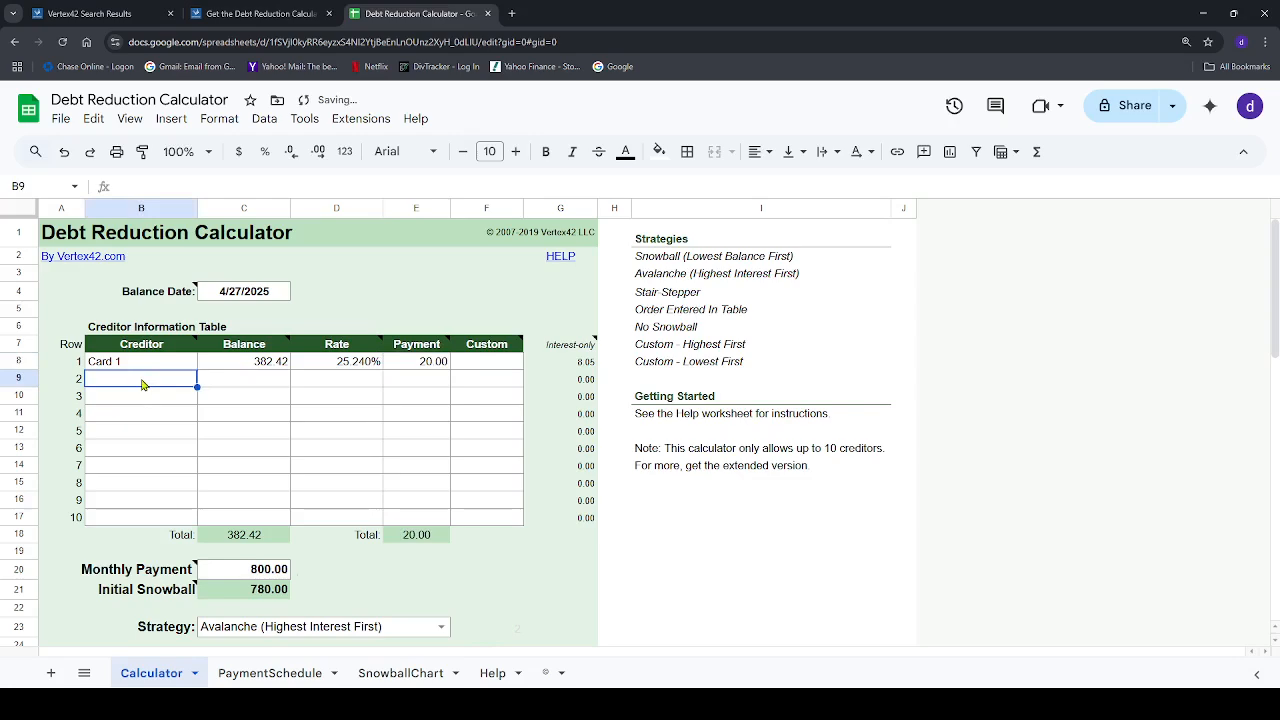
pyautogui.write('Car')
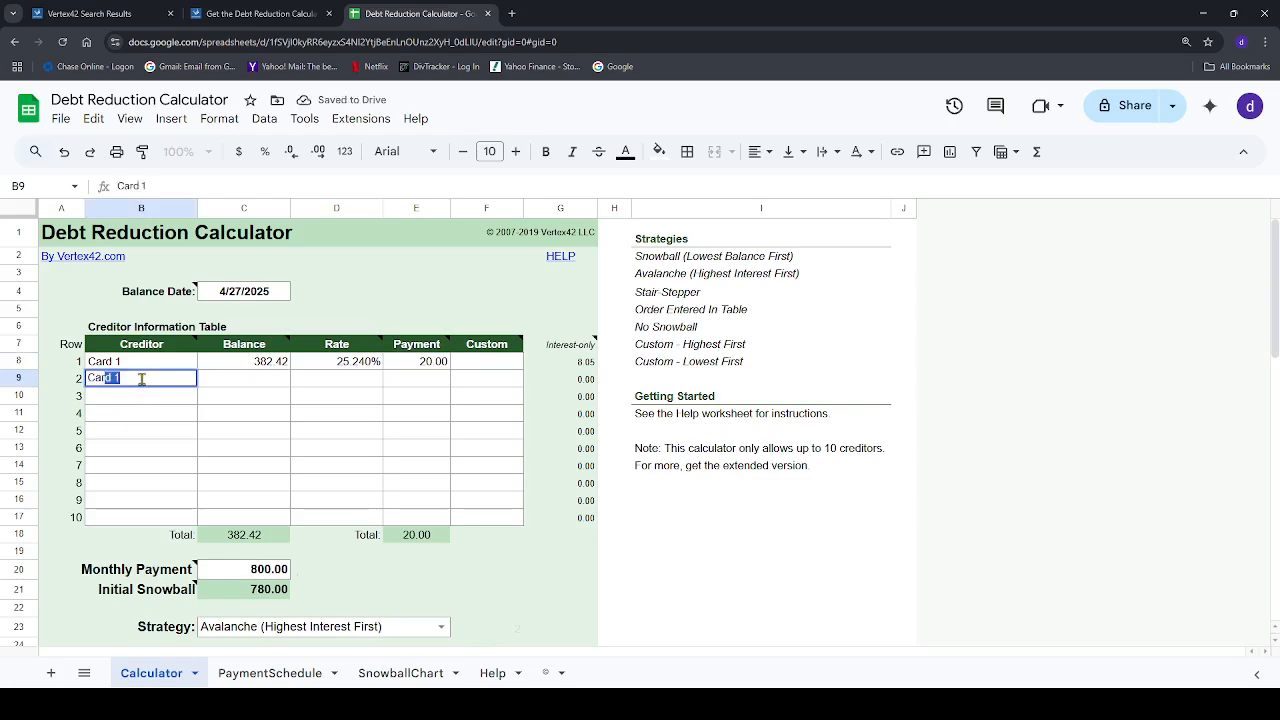
pyautogui.write('d 2')
pyautogui.press('Tab')
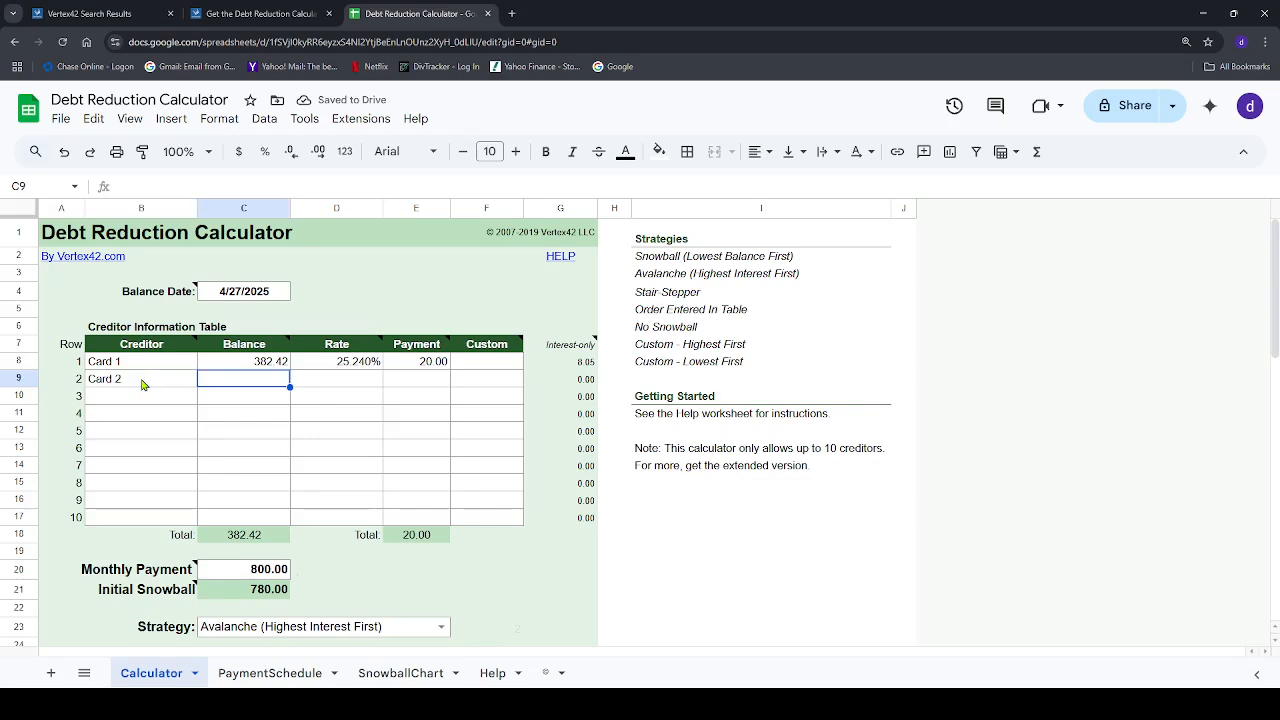
pyautogui.write('457.26')
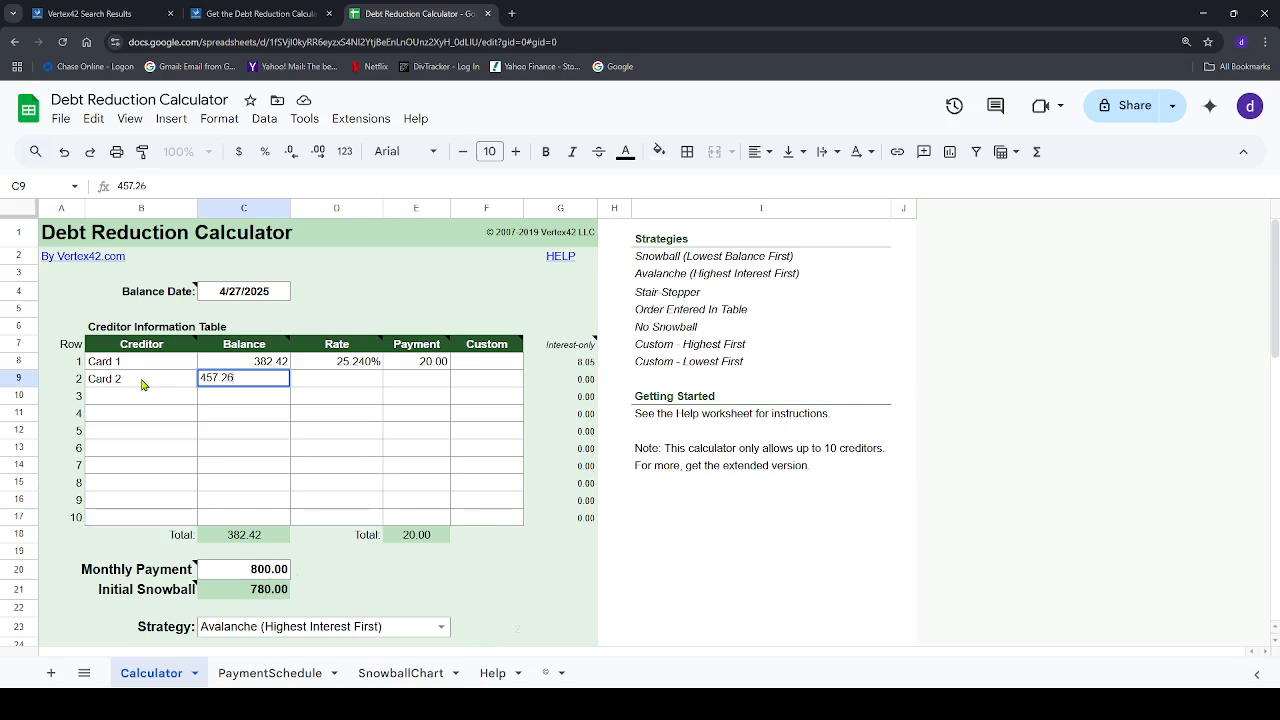
pyautogui.press('Tab')
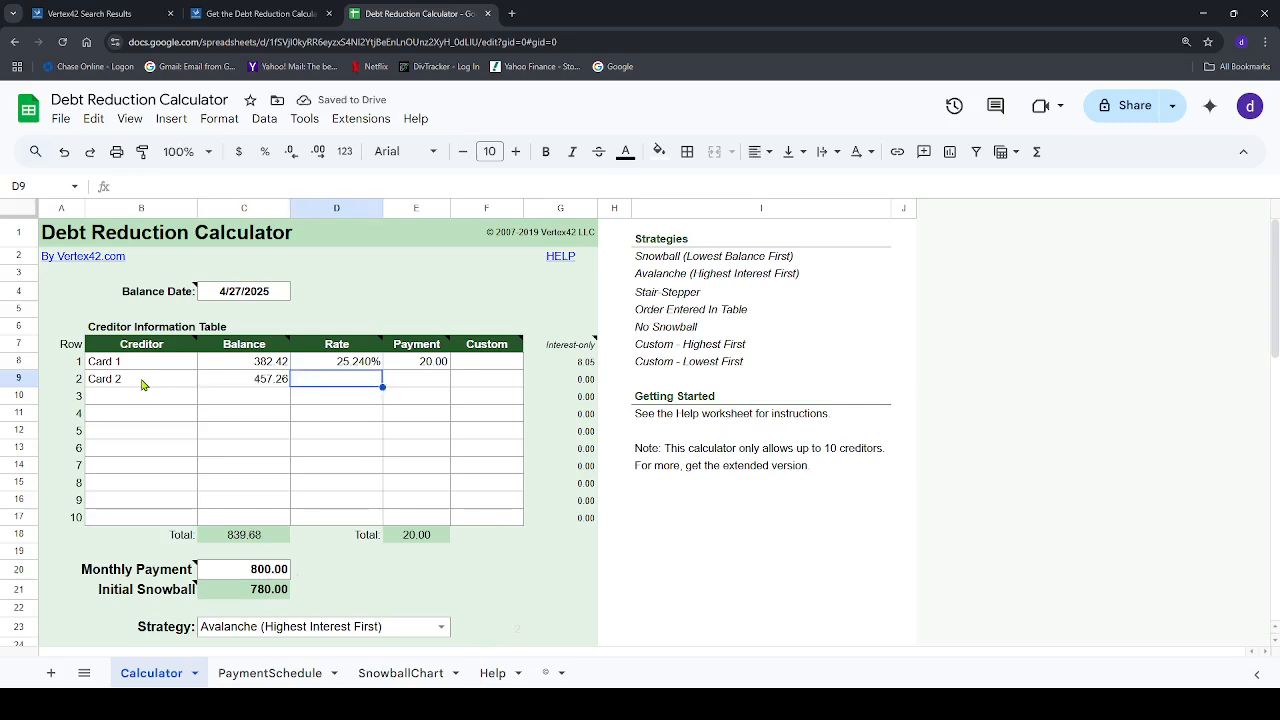
pyautogui.write('22.15')
pyautogui.press('Tab')
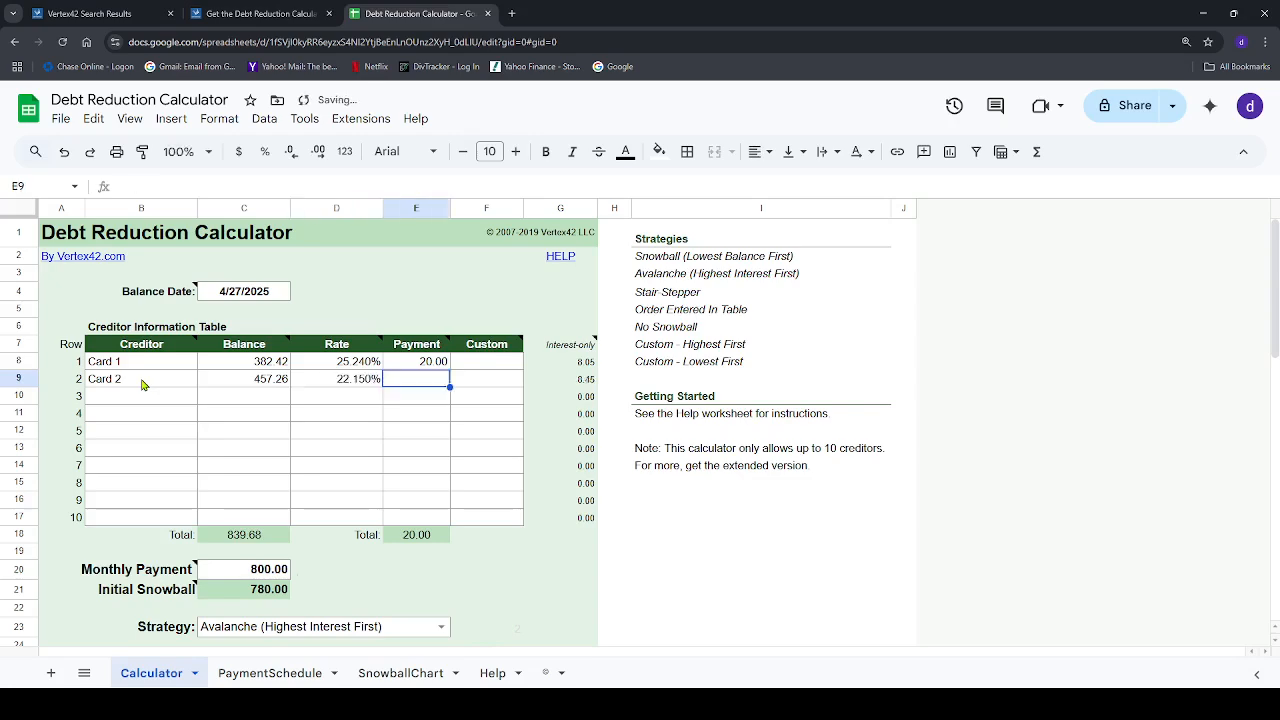
pyautogui.write('25.00')
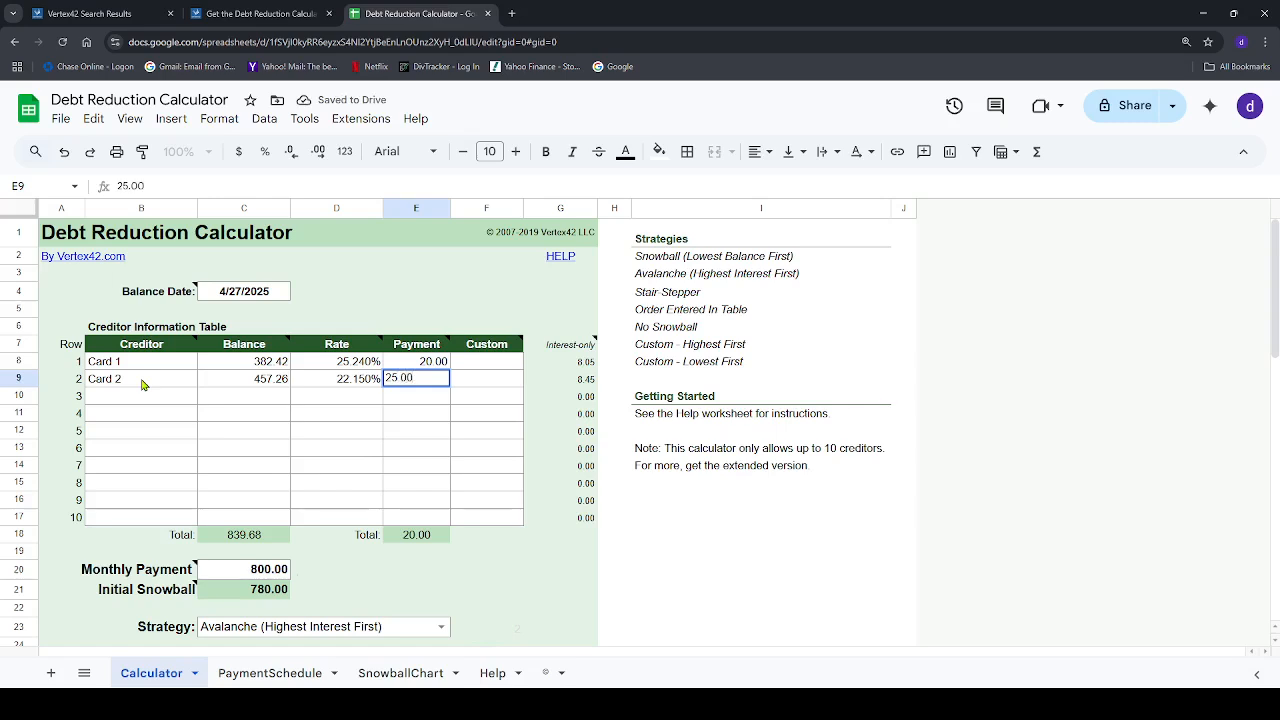
pyautogui.press('Tab')
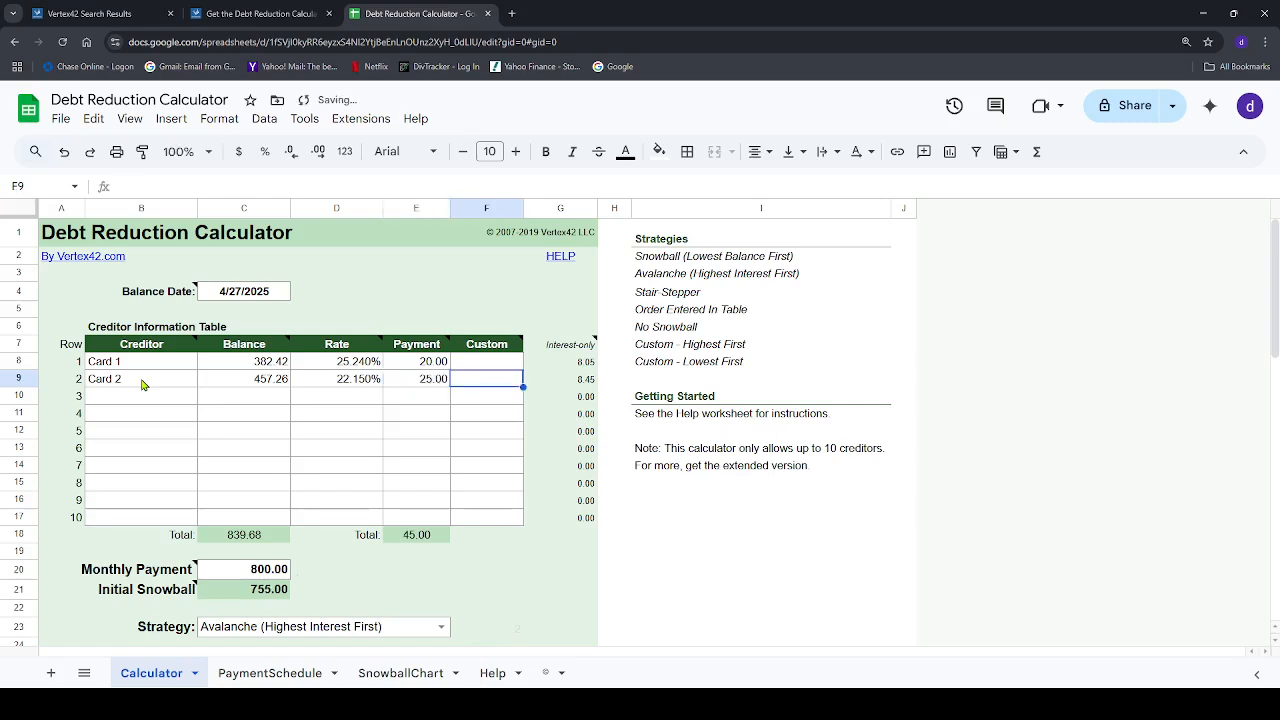
# Fill in creditor row 3 as Card 3 with a balance of 575.39, a rate of 18.75% and a payment of 25.00
pyautogui.click(132, 398)
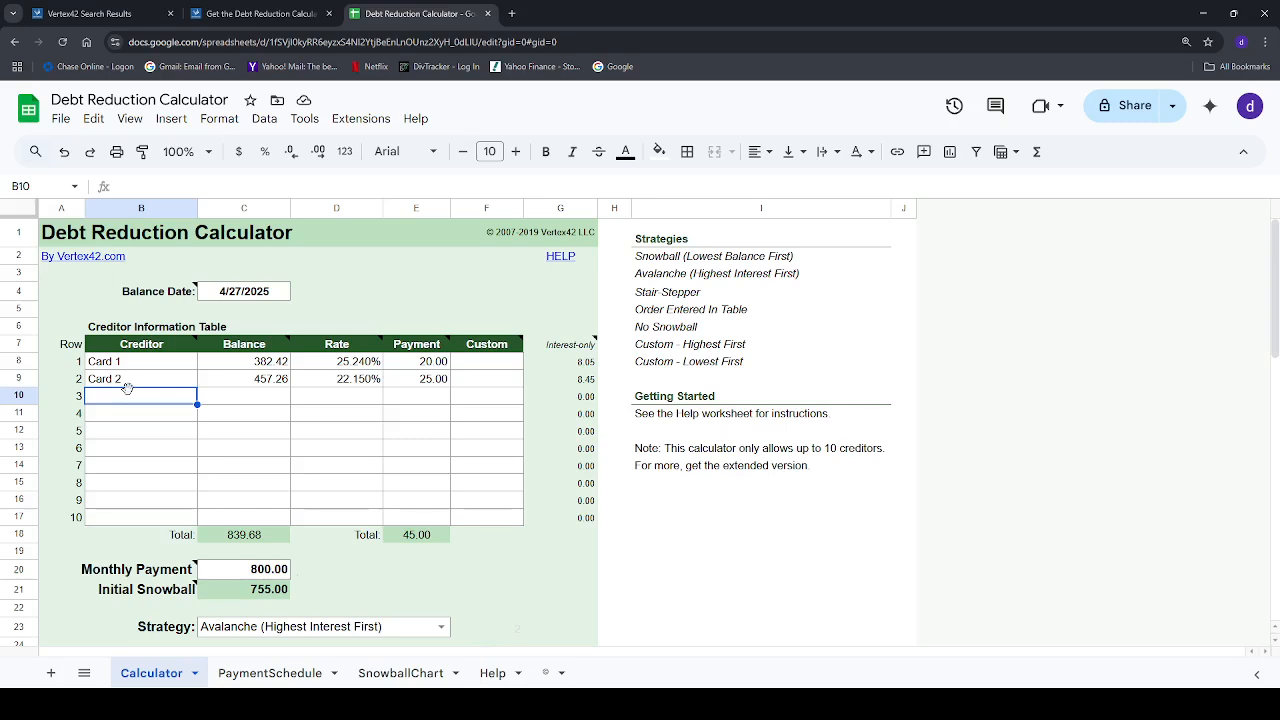
pyautogui.write('Car')
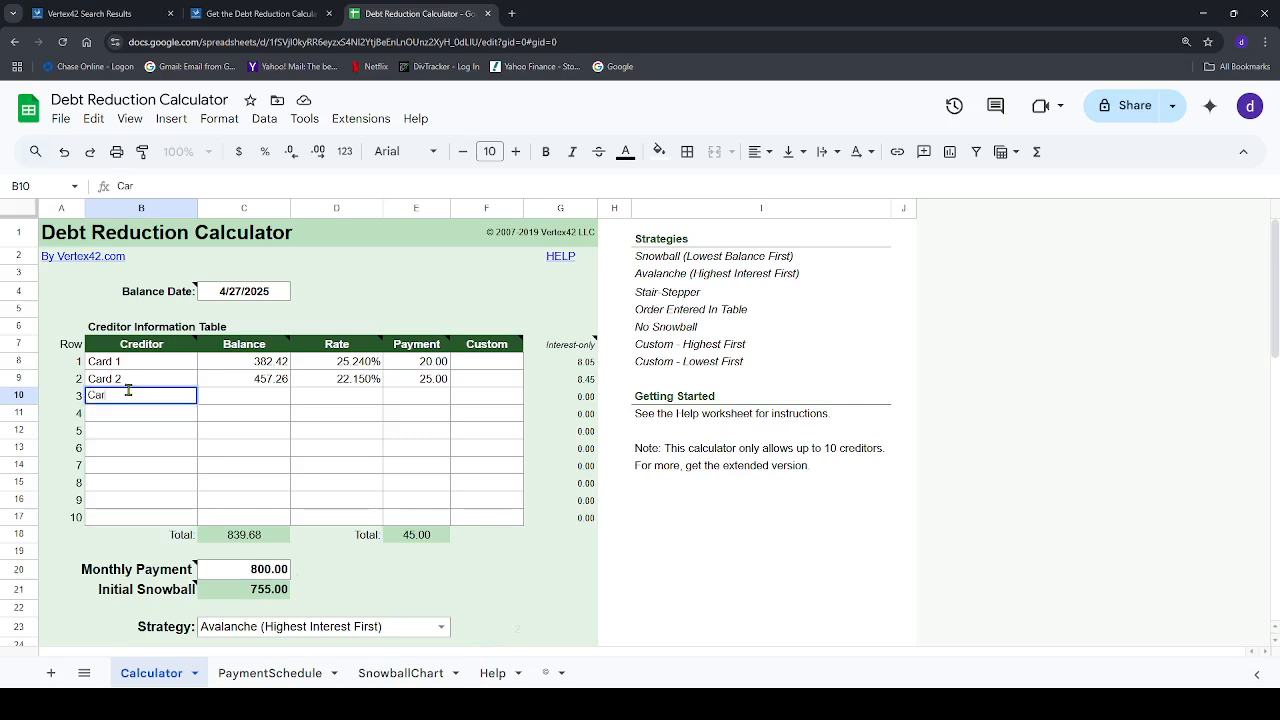
pyautogui.write('d 3')
pyautogui.press('Tab')
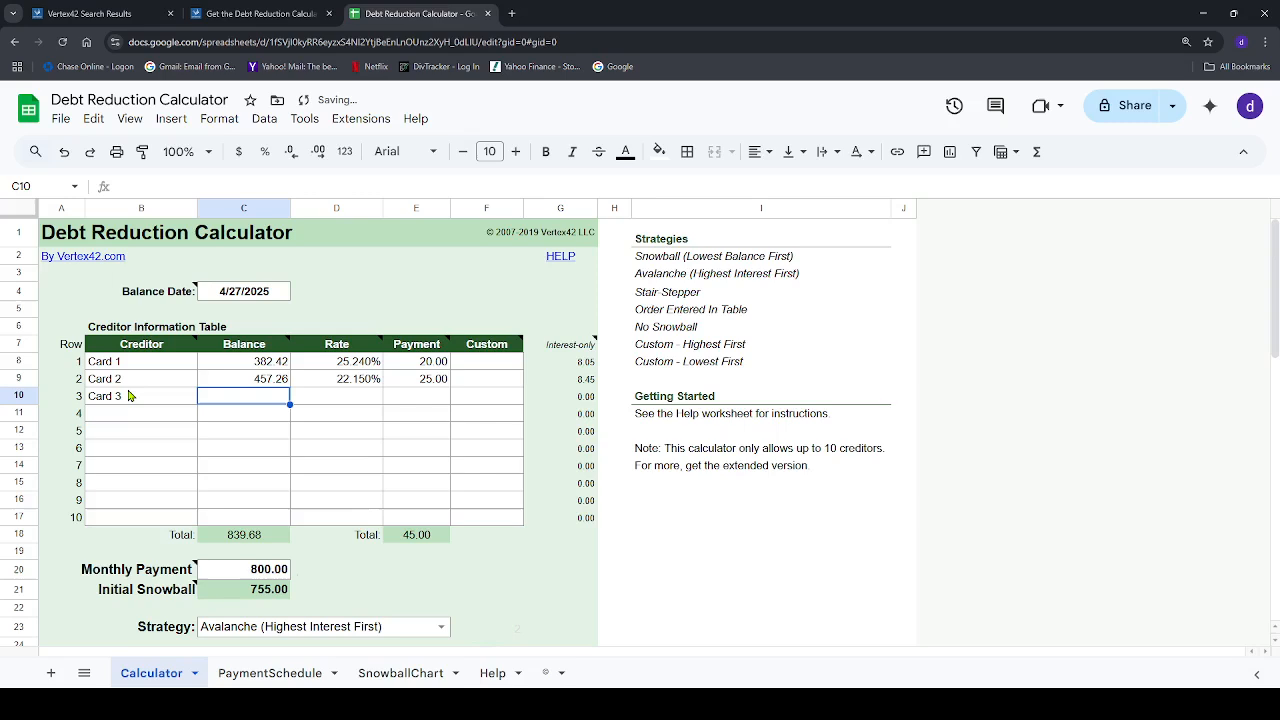
pyautogui.write('575')
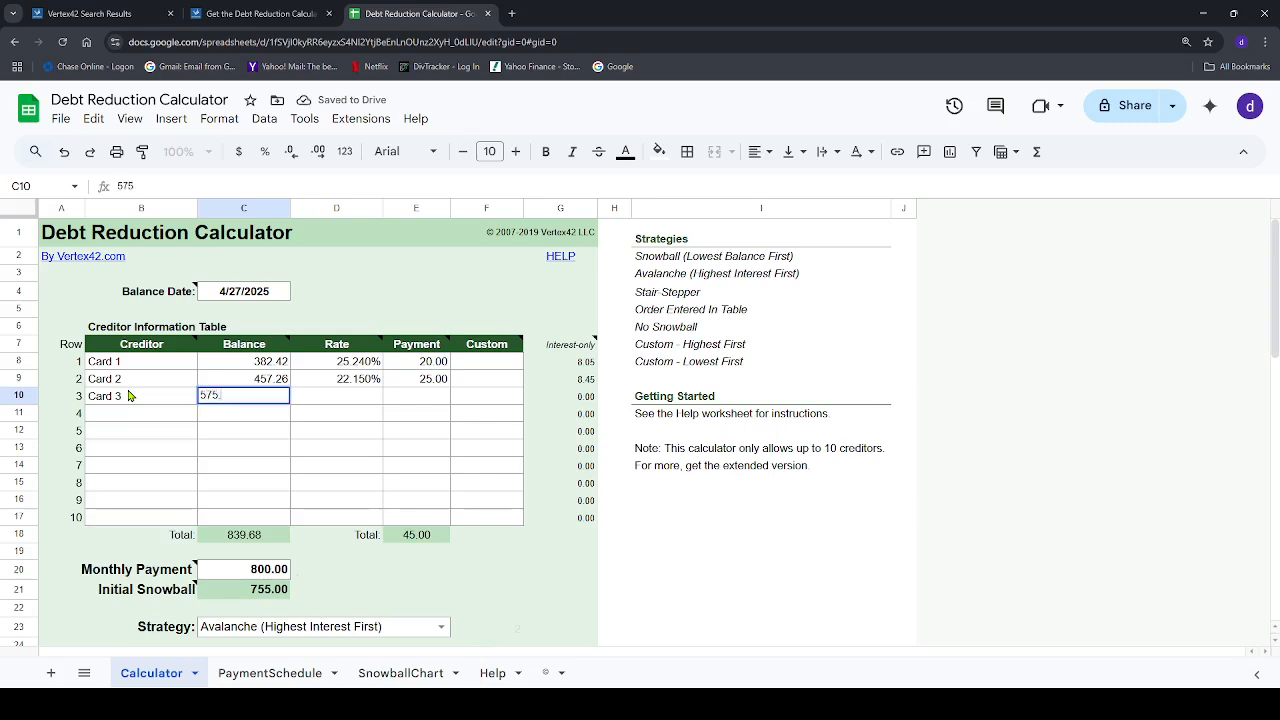
pyautogui.write('.39')
pyautogui.press('Tab')
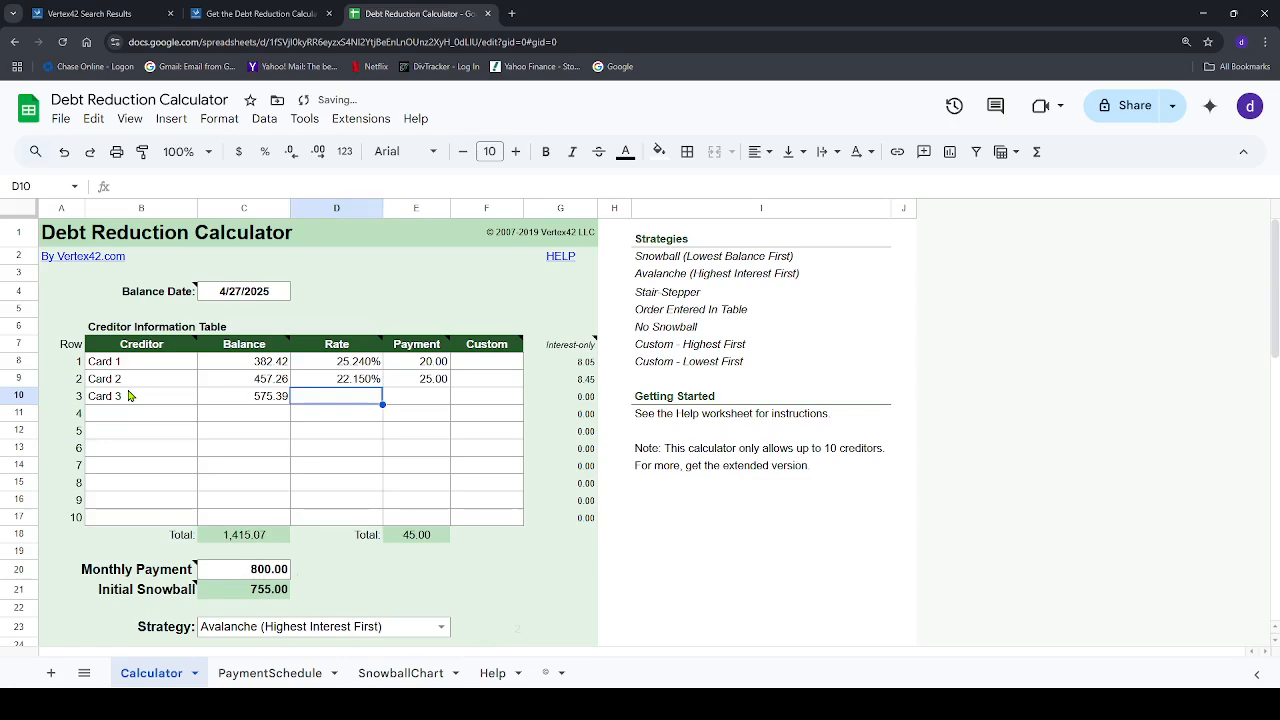
pyautogui.write('18.75')
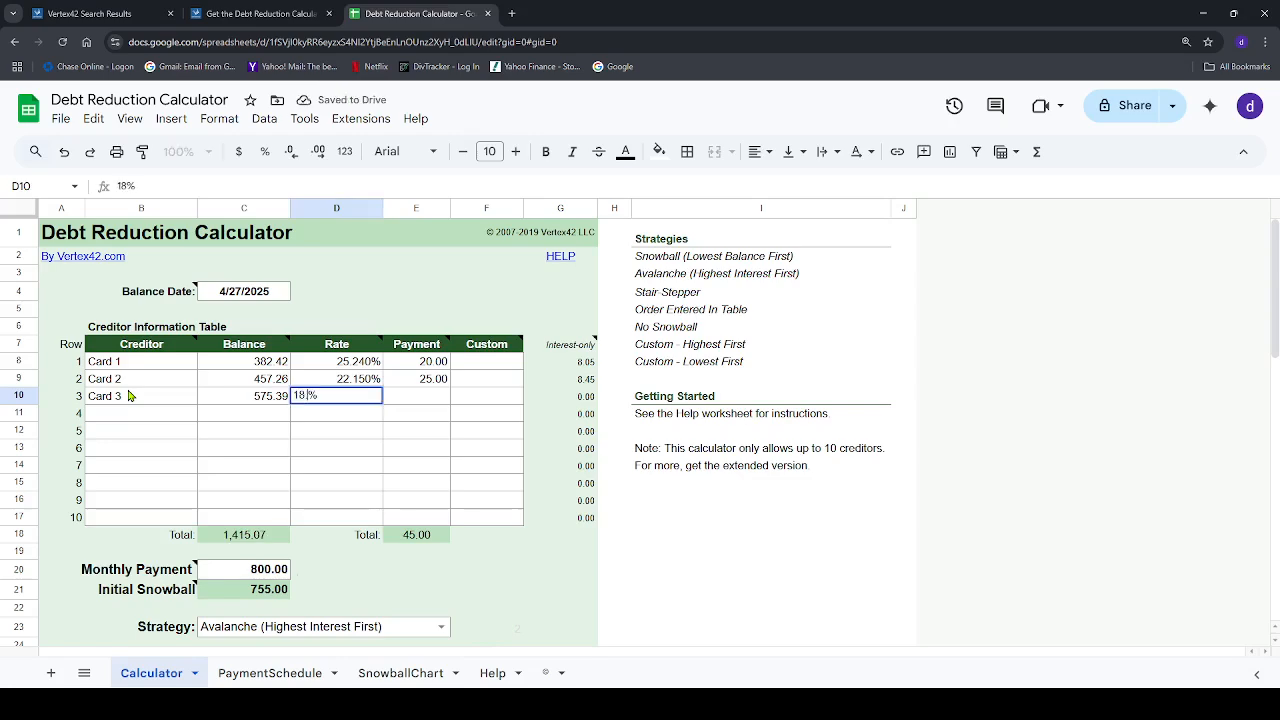
pyautogui.press('Tab')
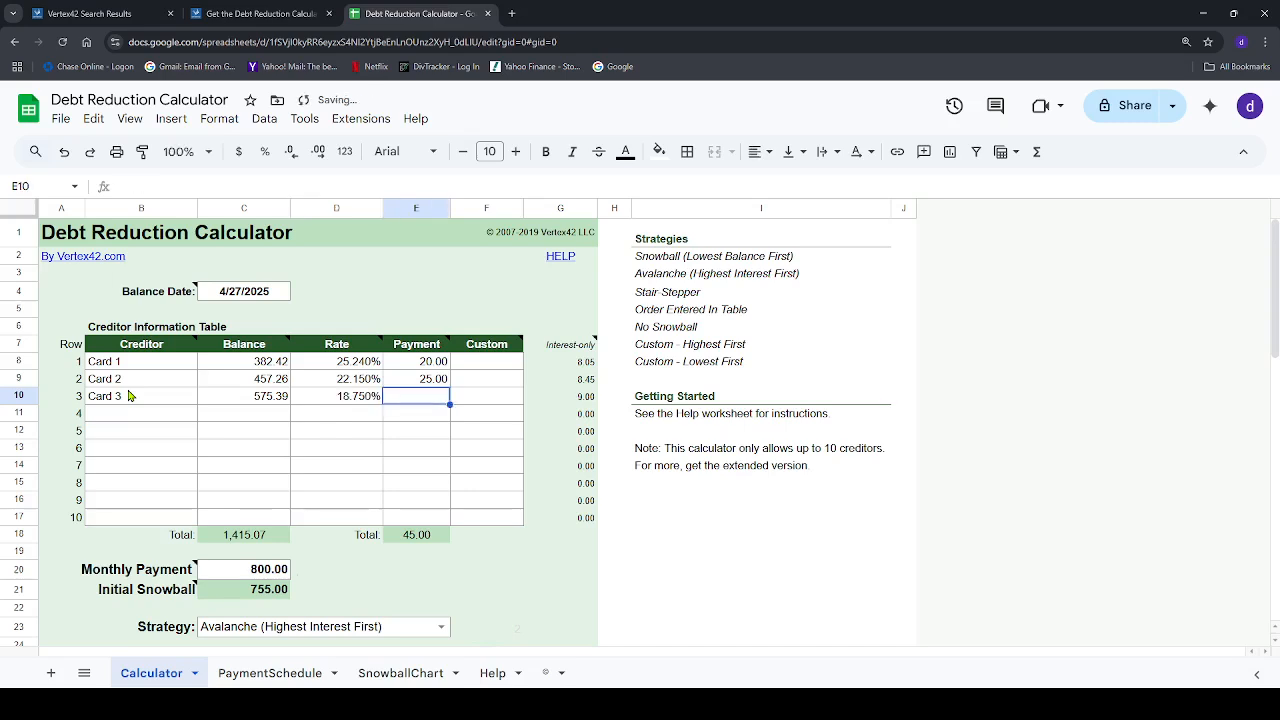
pyautogui.write('25.0')
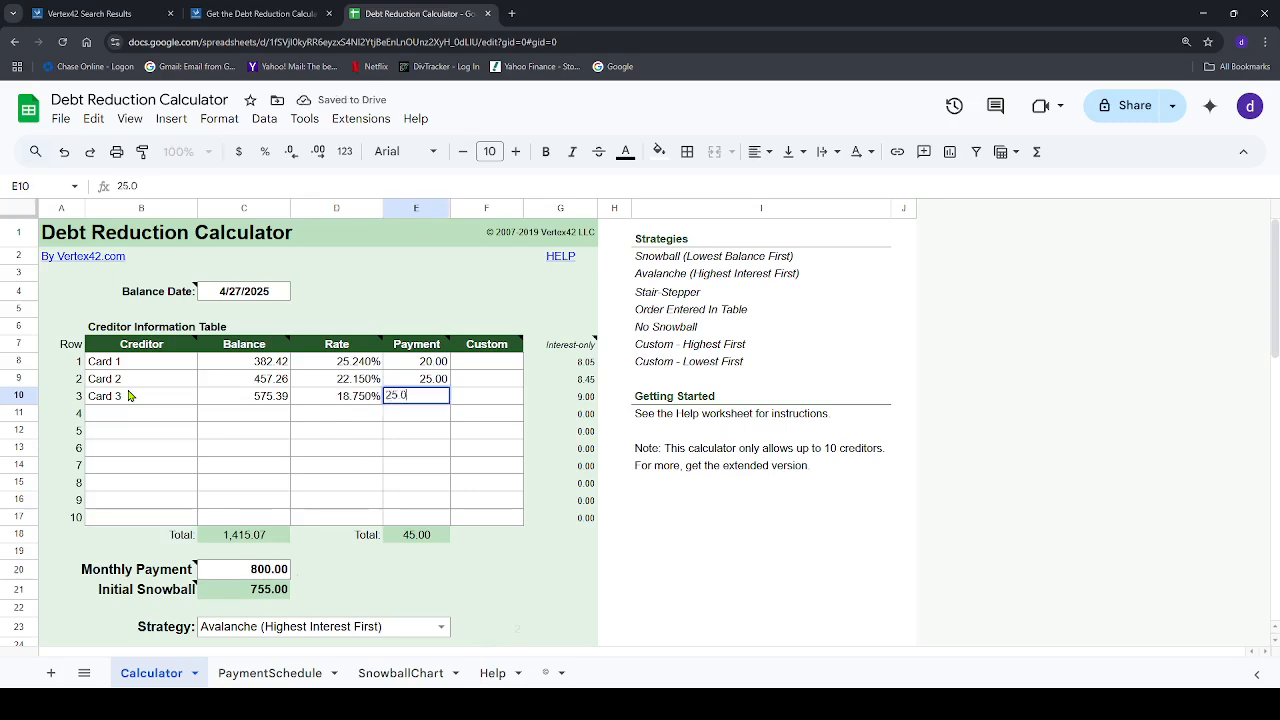
pyautogui.write('0')
pyautogui.press('Return')
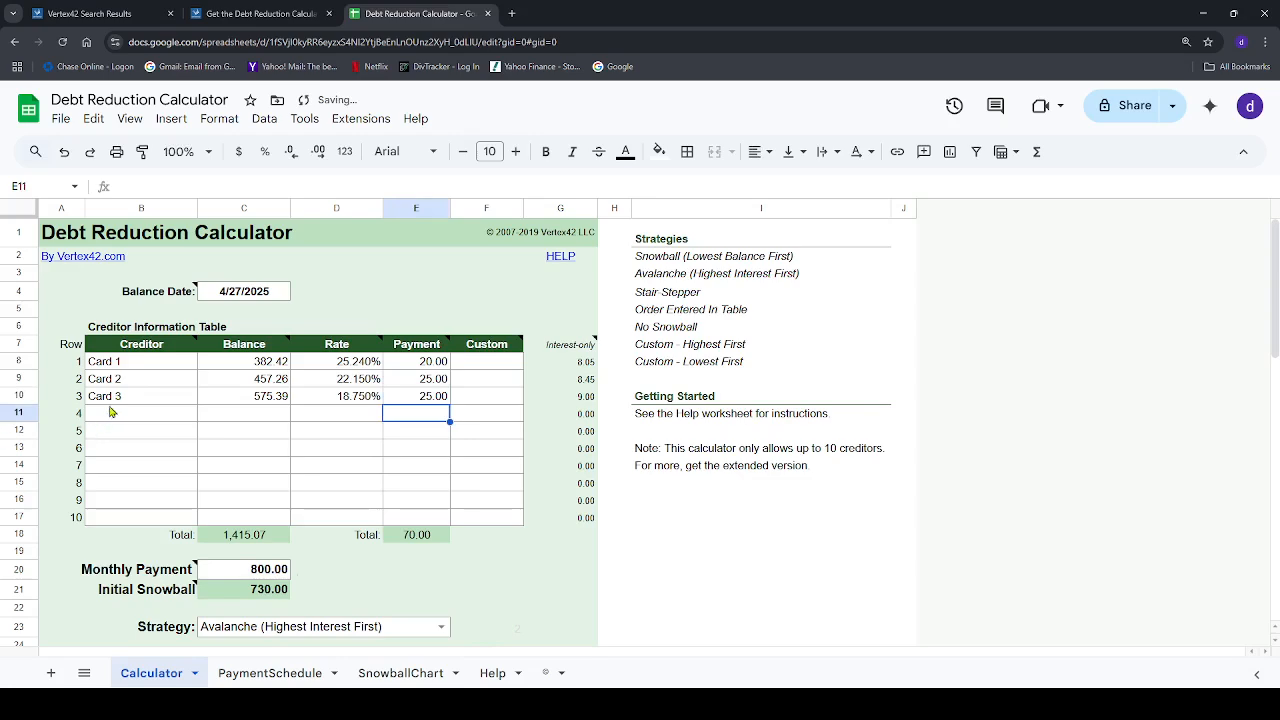
# Fill in creditor row 4 as Card 4 with a balance of 1,725.96, a rate of 19.14% and a payment of 51.78
pyautogui.click(109, 414)
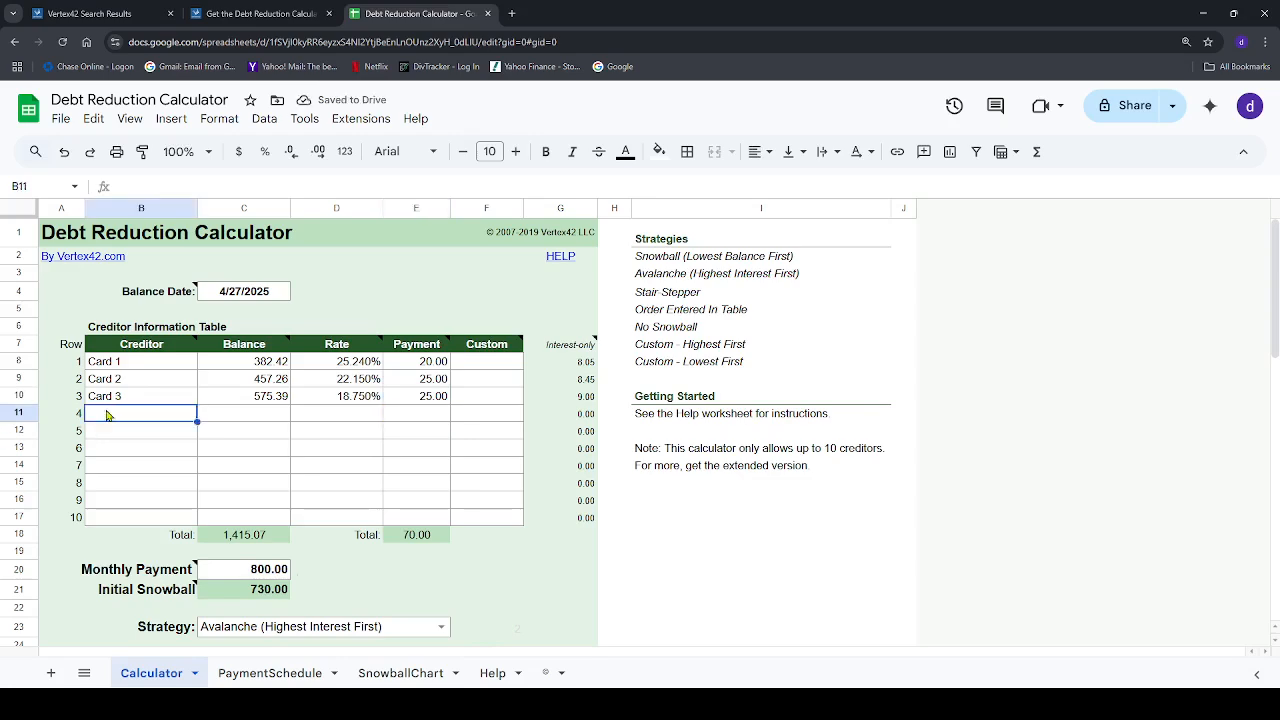
pyautogui.write('Card')
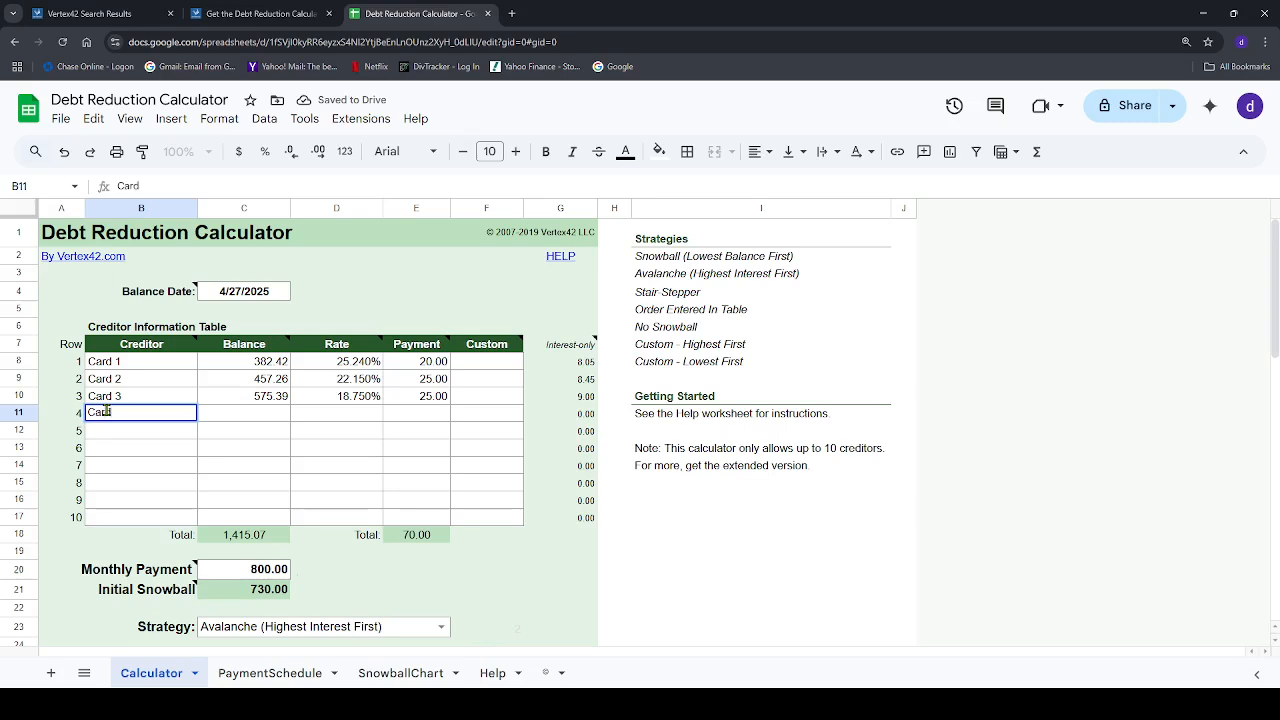
pyautogui.write(' 4')
pyautogui.click(253, 416)
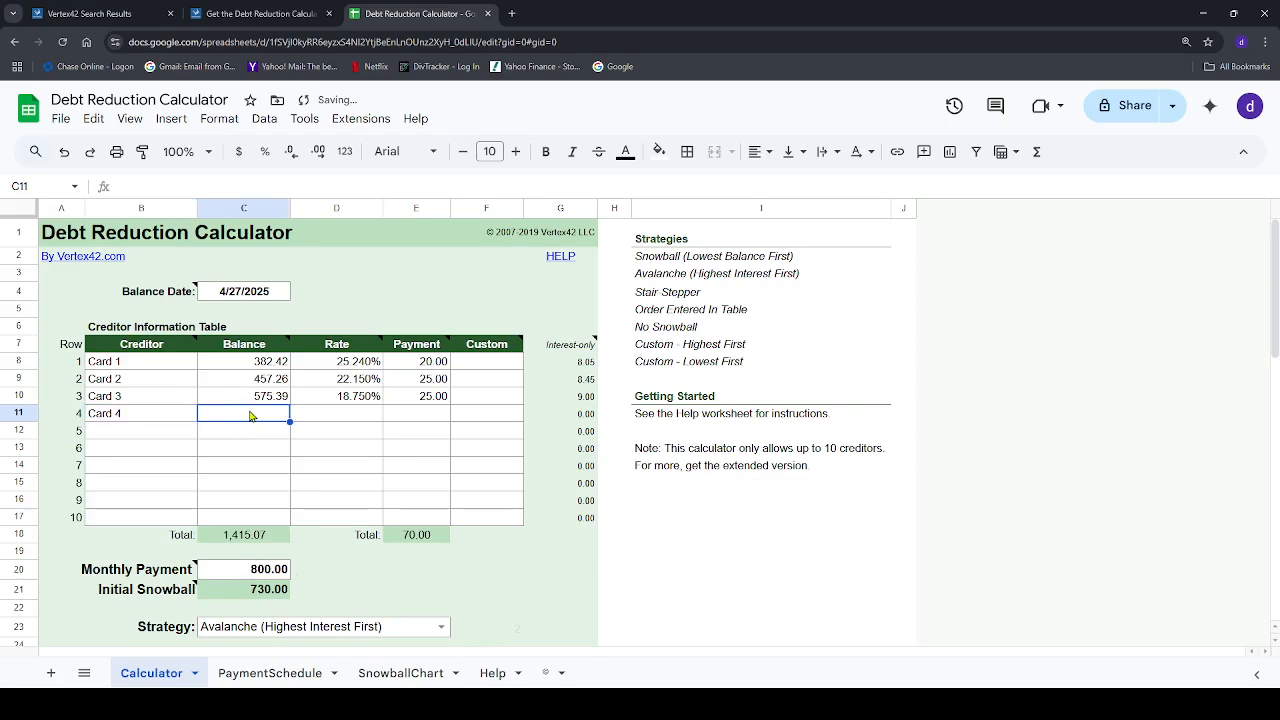
pyautogui.write('17')
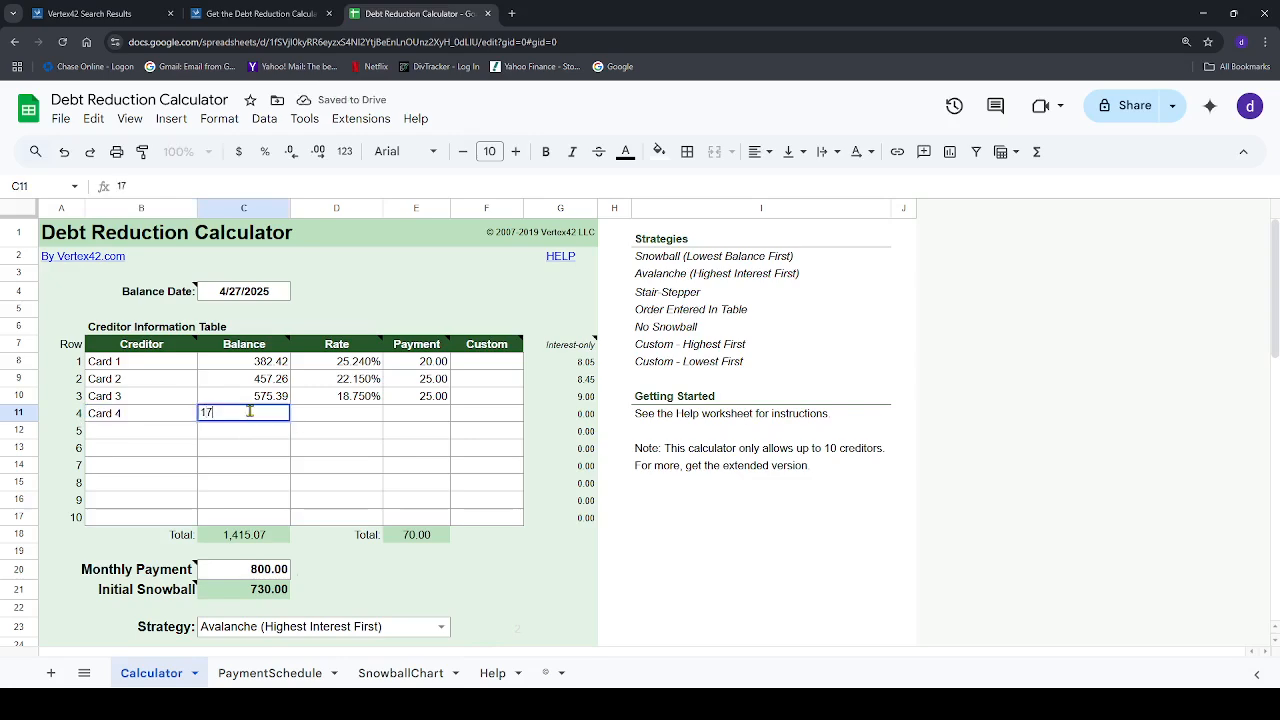
pyautogui.write('25.96')
pyautogui.press('Tab')
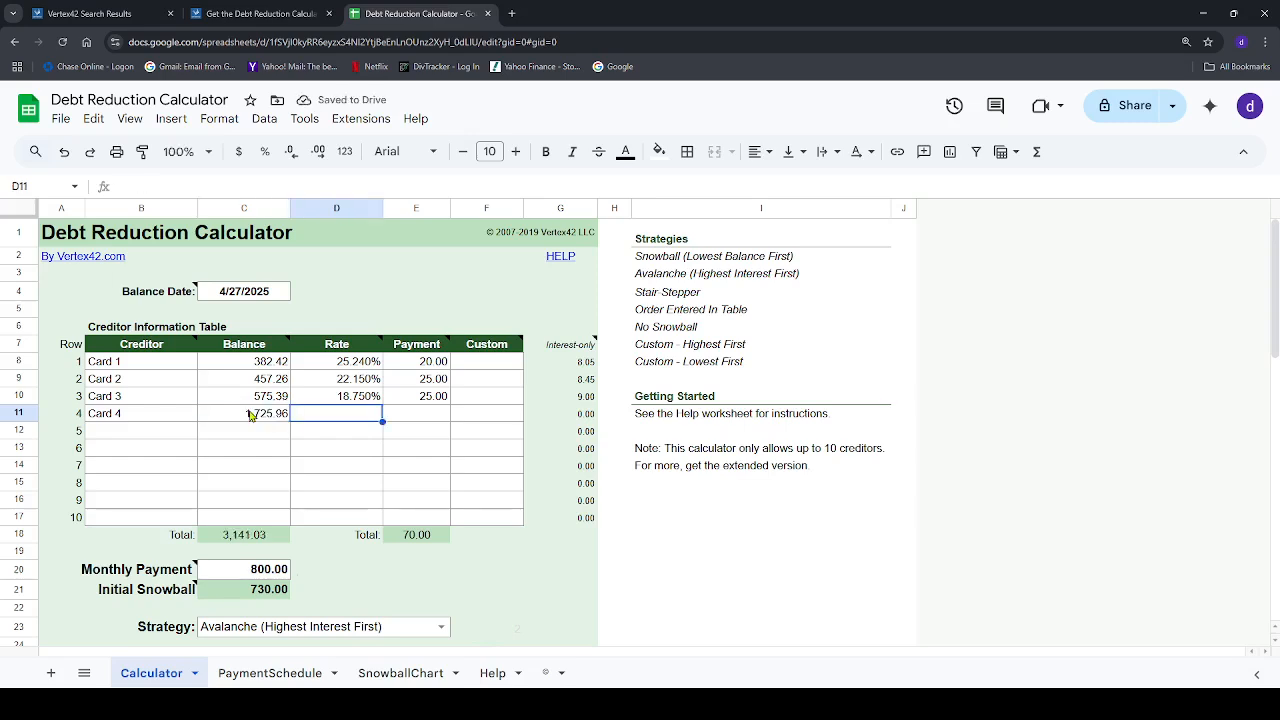
pyautogui.write('19.1')
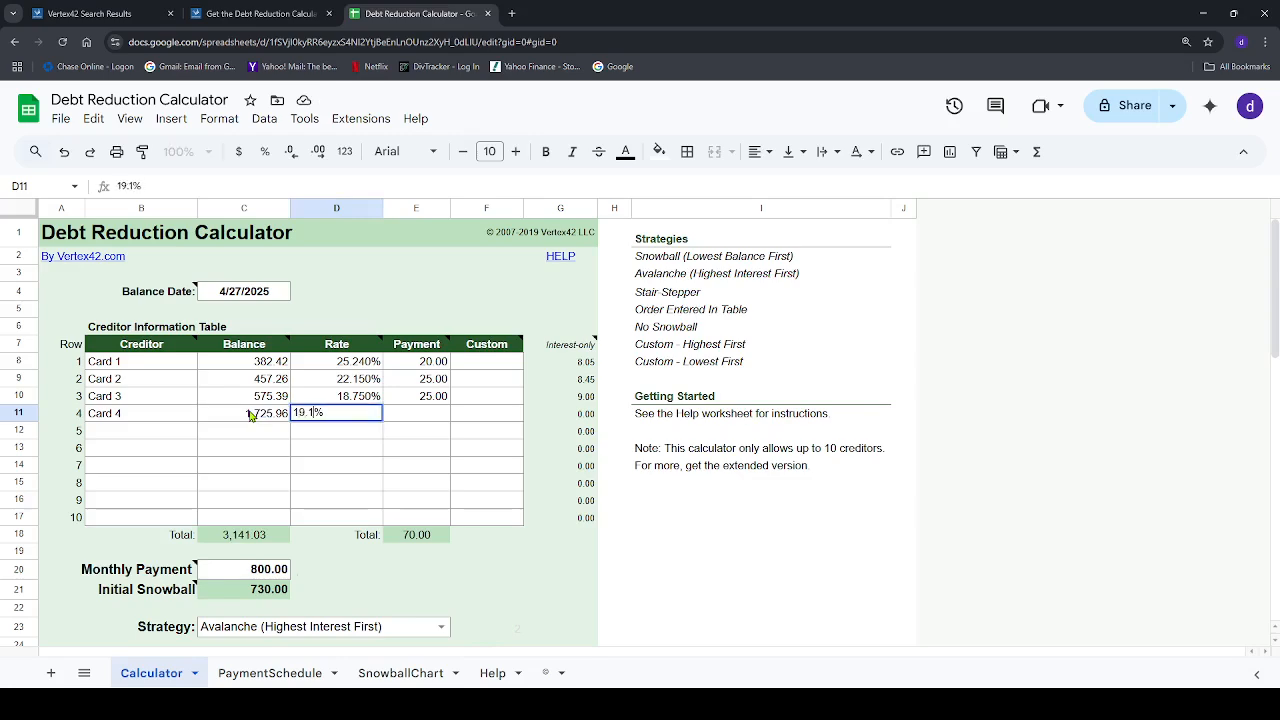
pyautogui.write('4')
pyautogui.press('Tab')
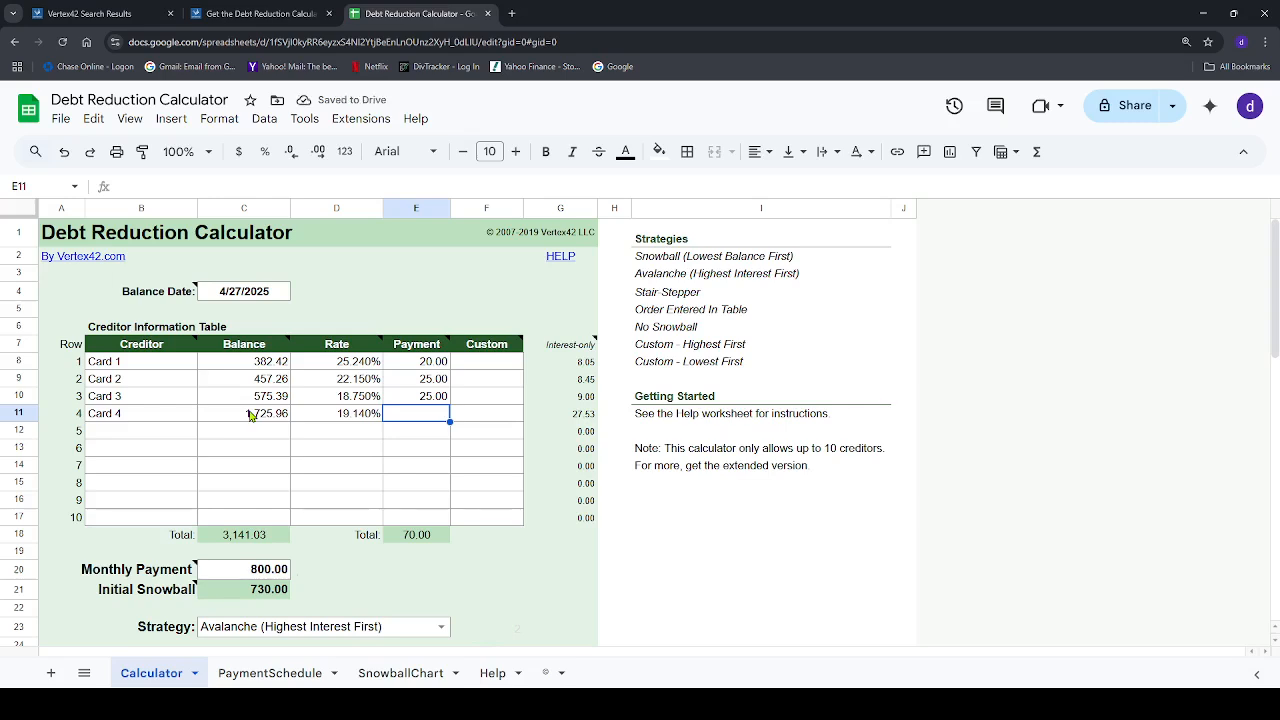
pyautogui.write('51.78')
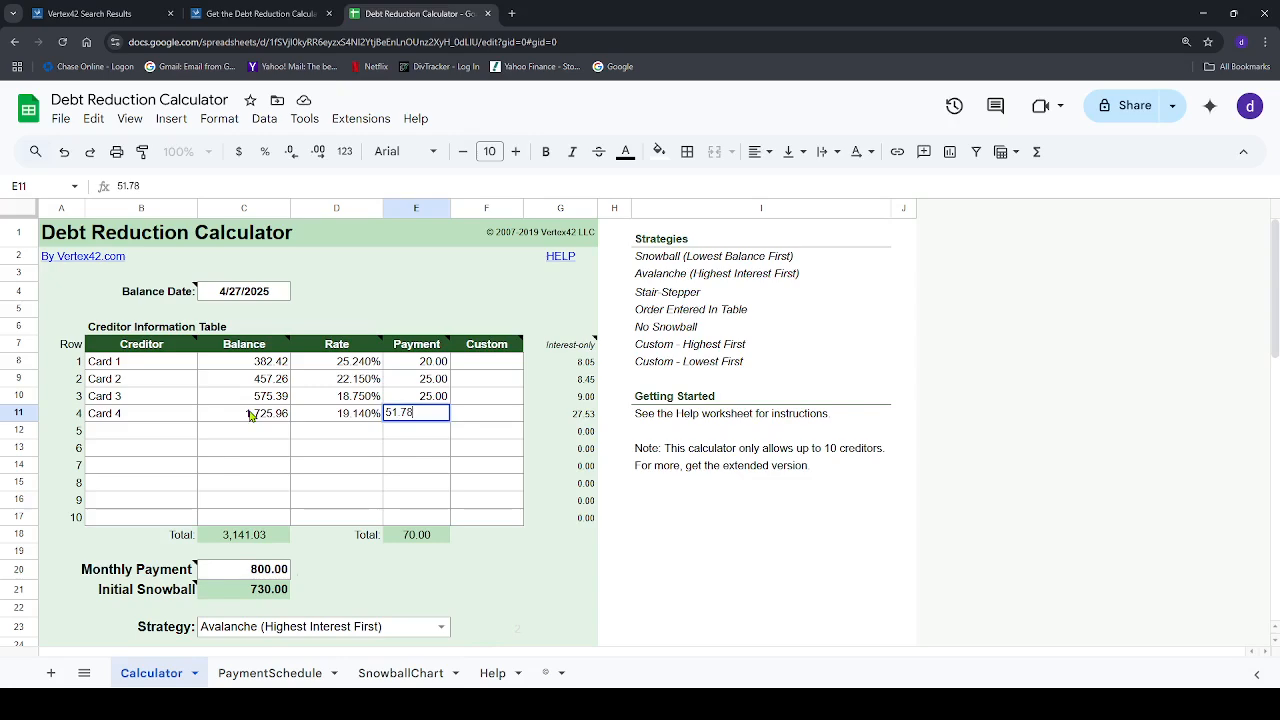
pyautogui.press('Tab')
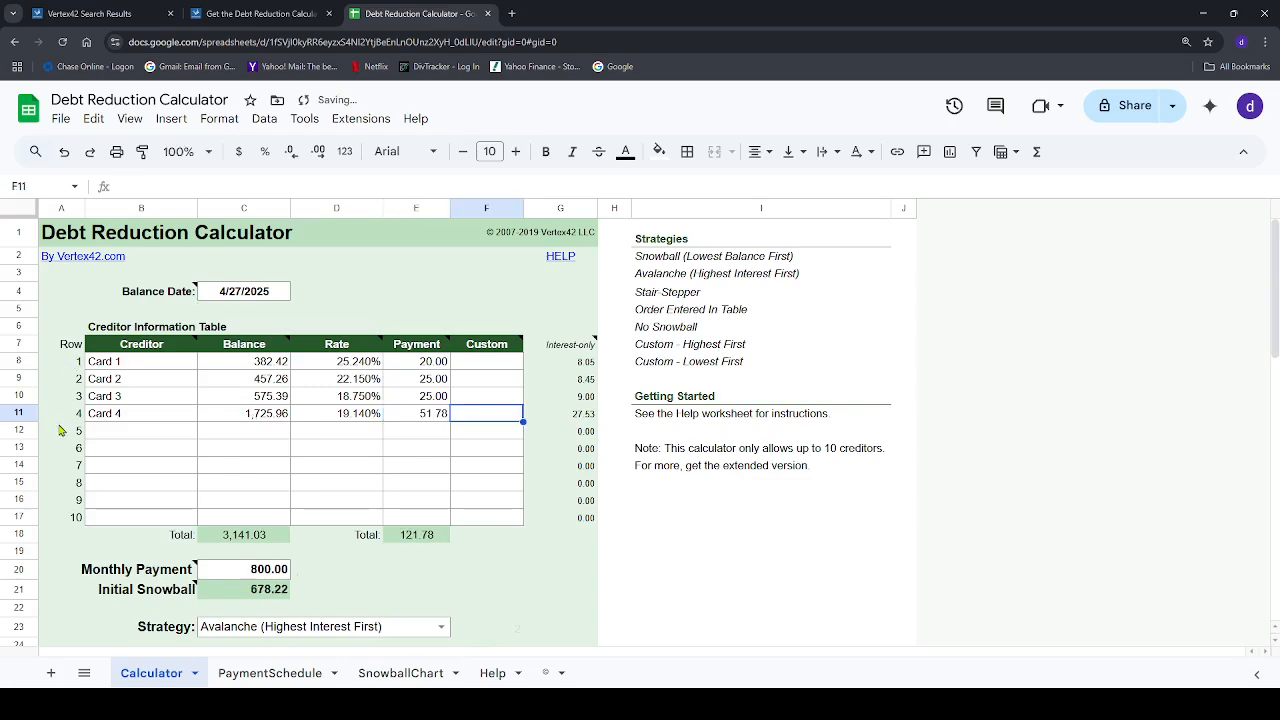
# Fill in creditor row 5 as Car with a balance of 35,479.26, a rate of 3.69% and a payment of 535.00
pyautogui.click(123, 436)
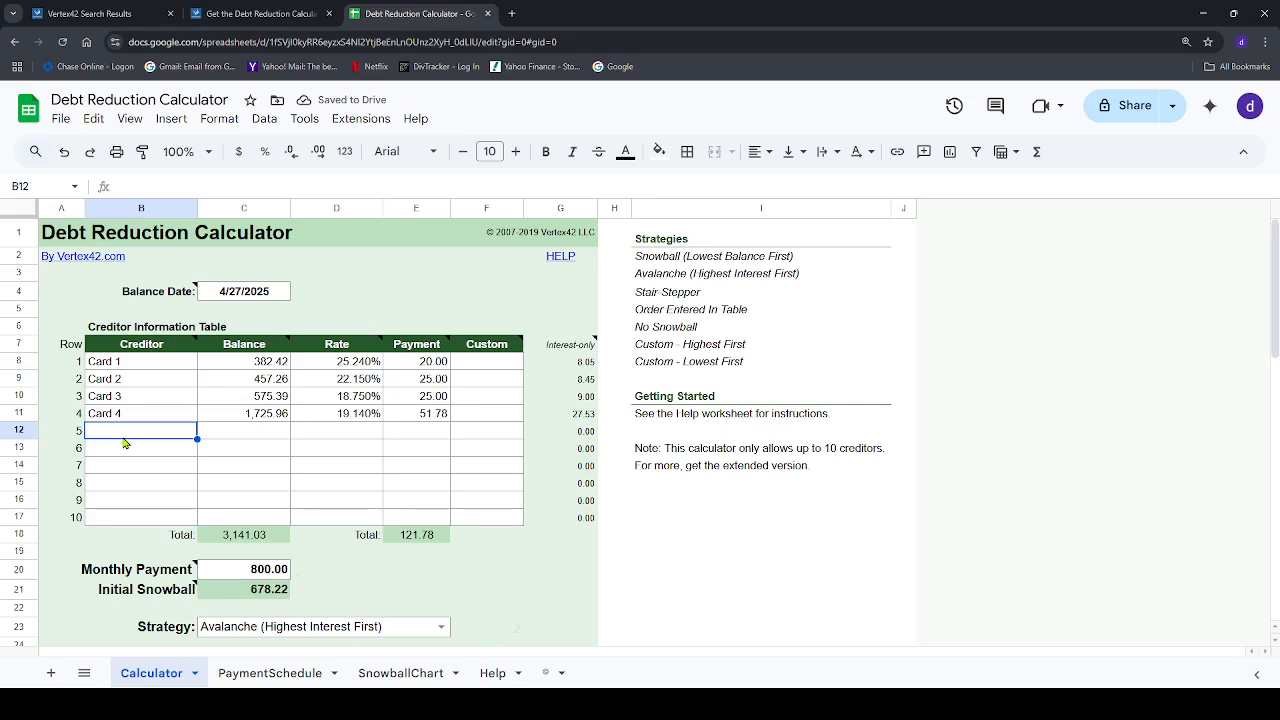
pyautogui.write('Car')
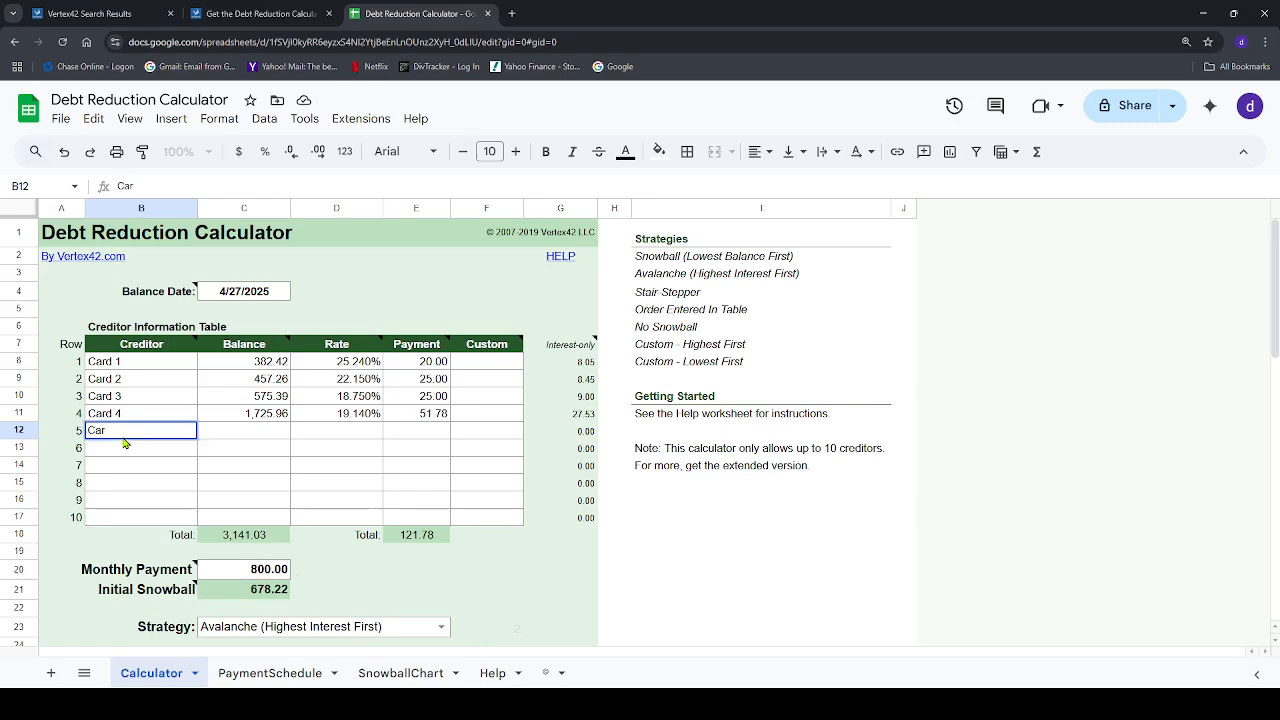
pyautogui.press('Tab')
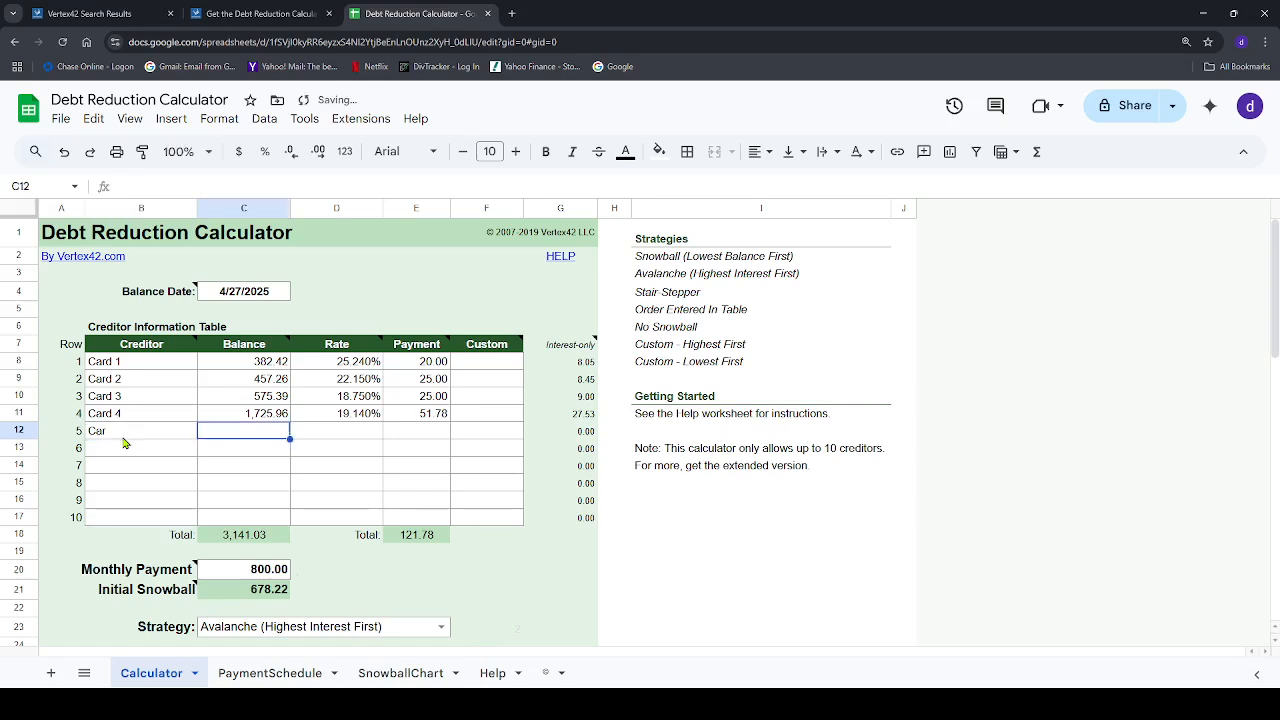
pyautogui.write('35')
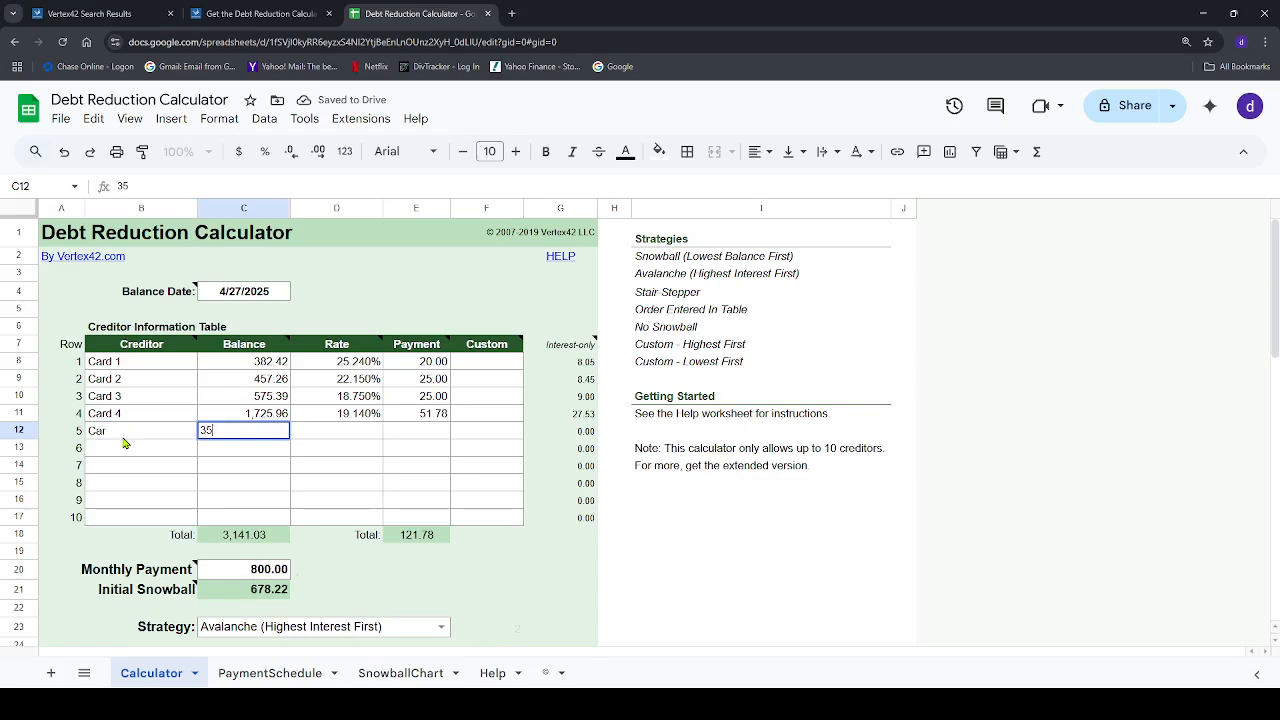
pyautogui.write(',479.26')
pyautogui.press('Tab')
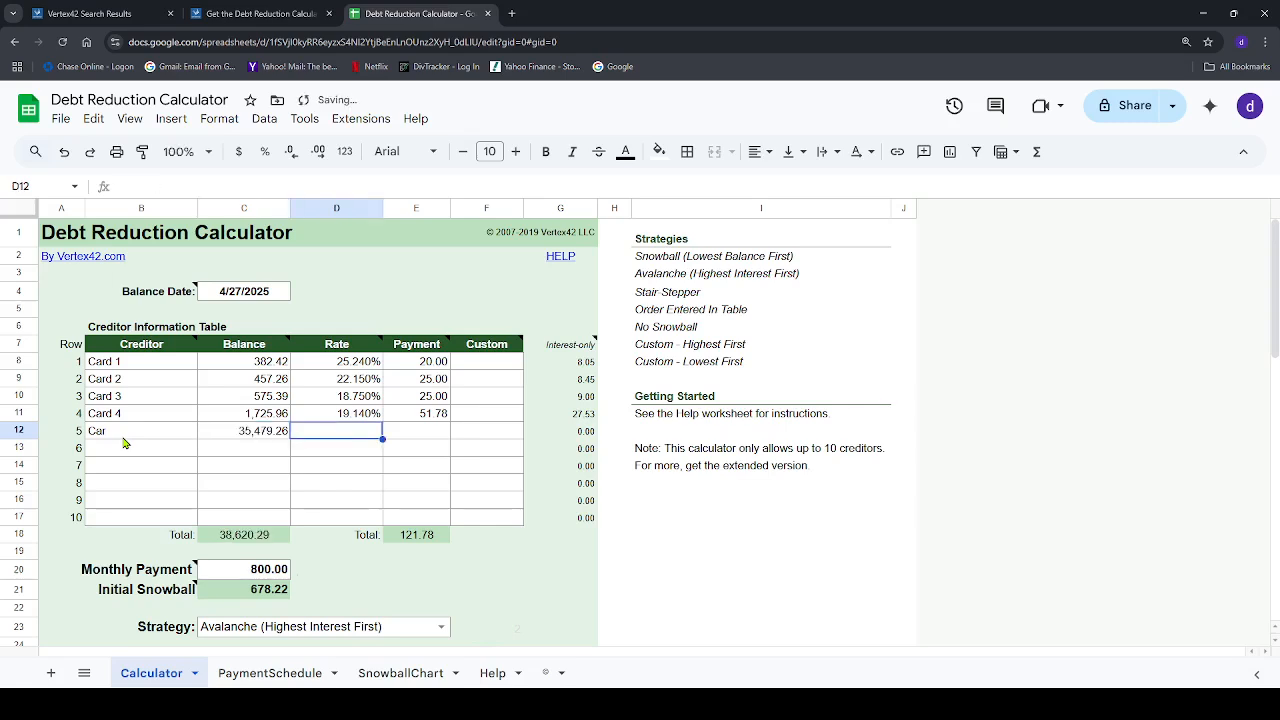
pyautogui.write('3.69')
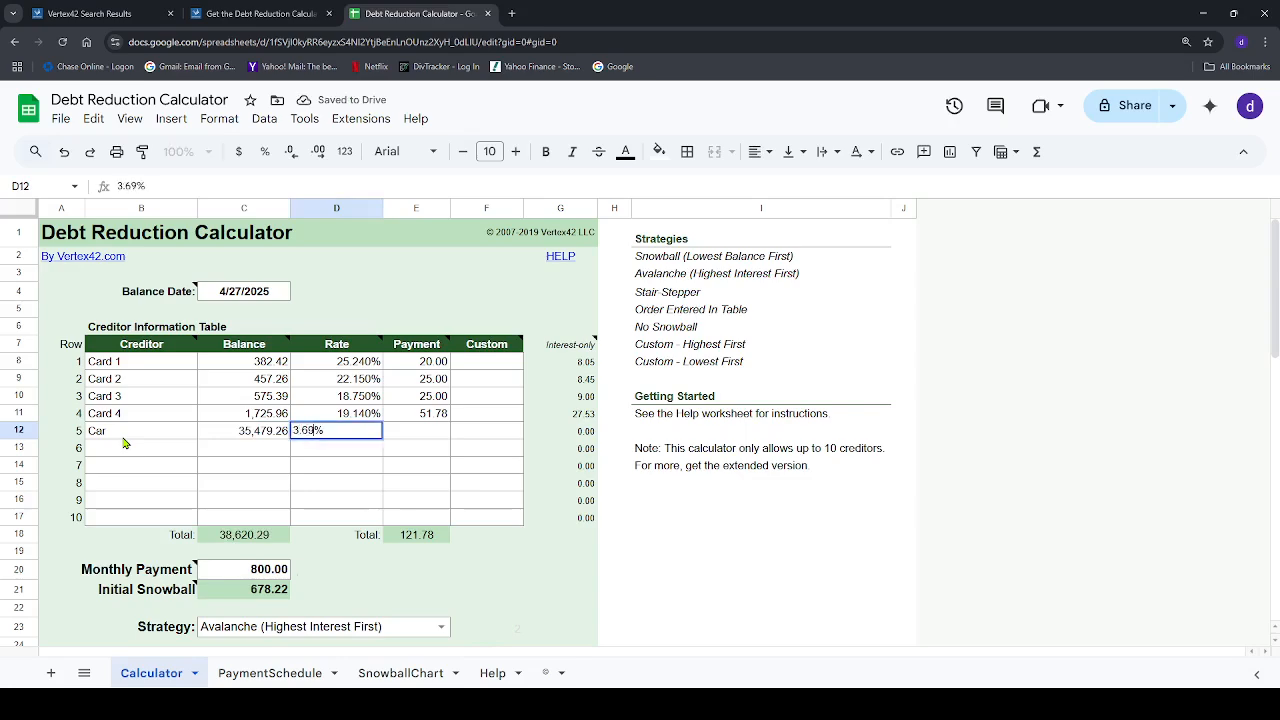
pyautogui.press('Tab')
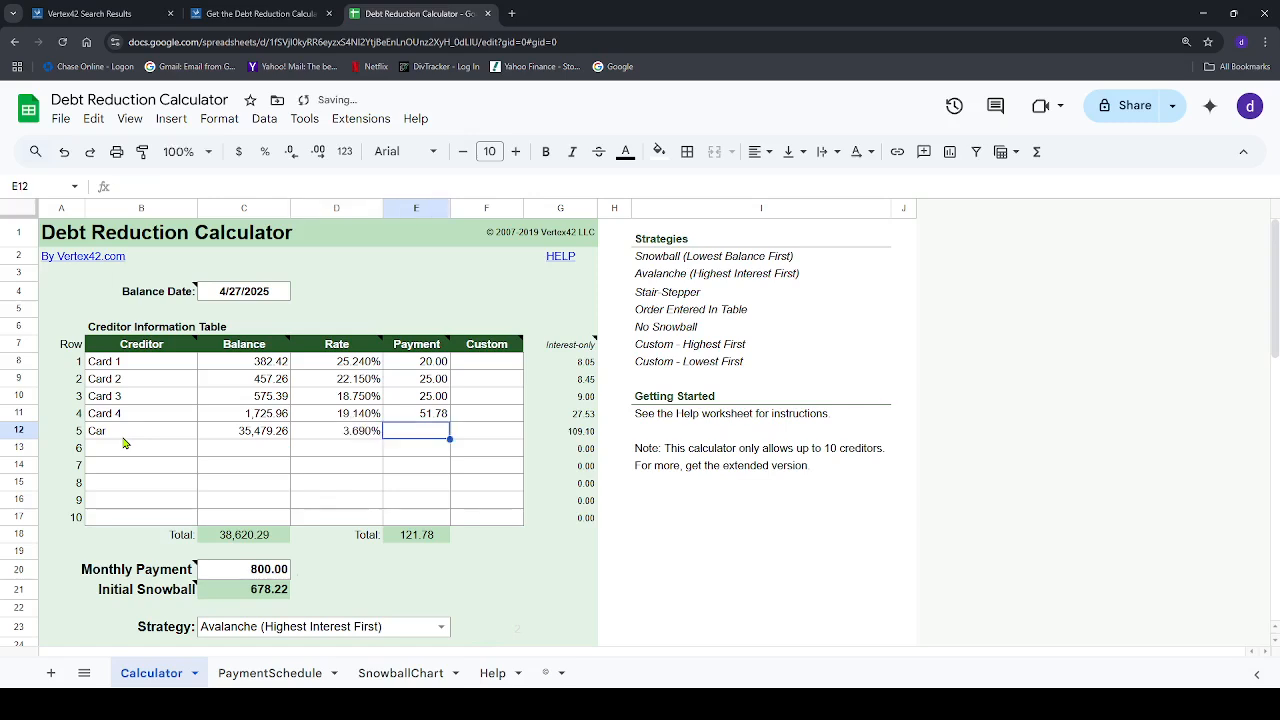
pyautogui.write('535')
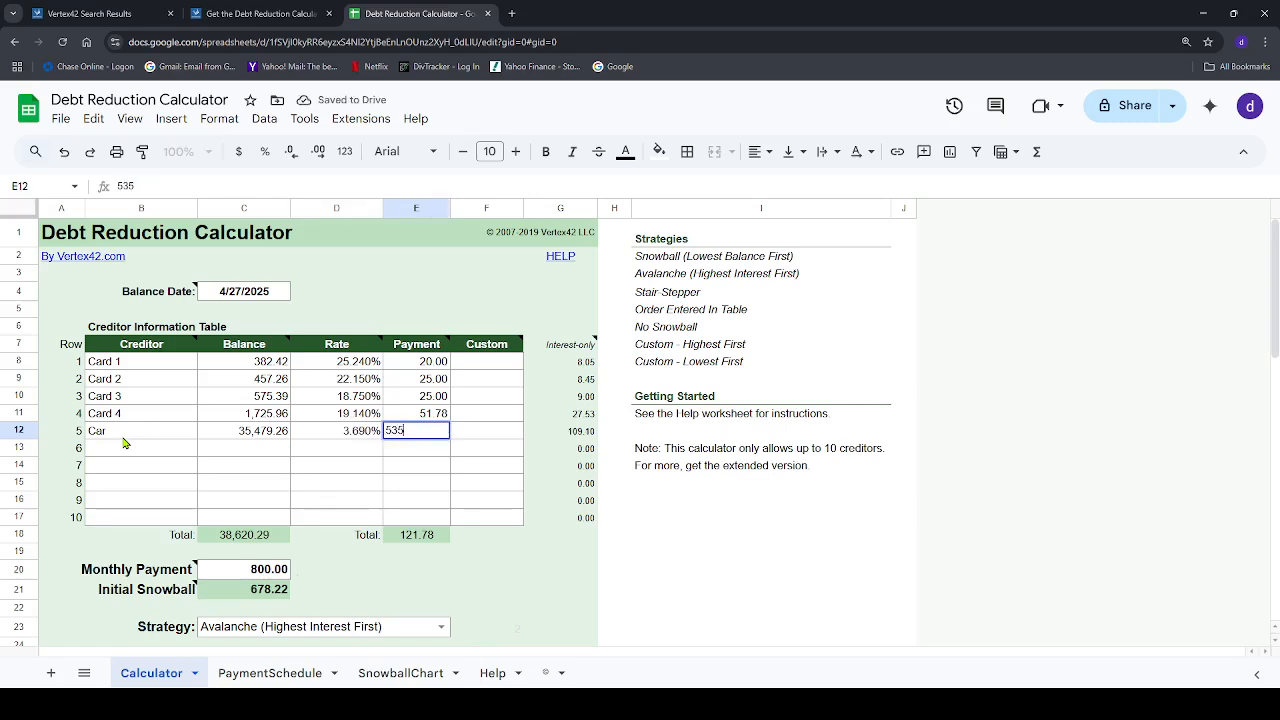
pyautogui.write('.00')
pyautogui.press('Tab')
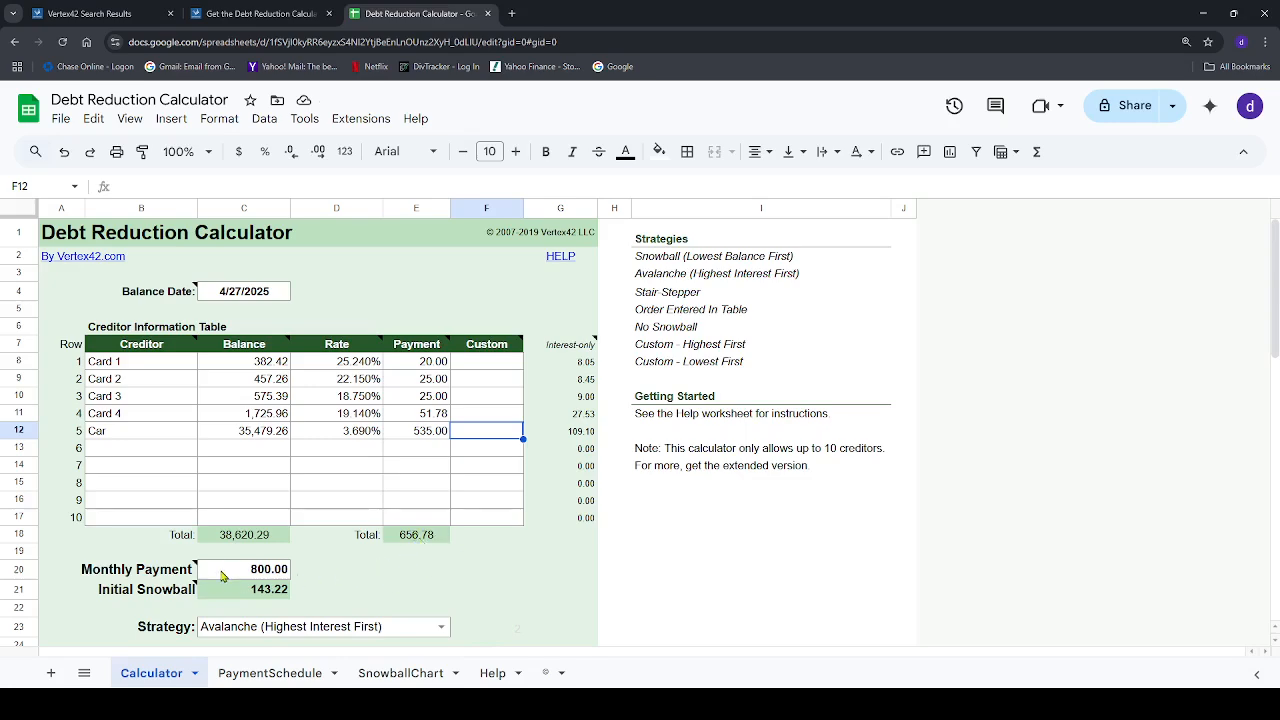
# Set the payoff Strategy to Snowball (Lowest Balance First)
pyautogui.scroll(-2, 218, 573)
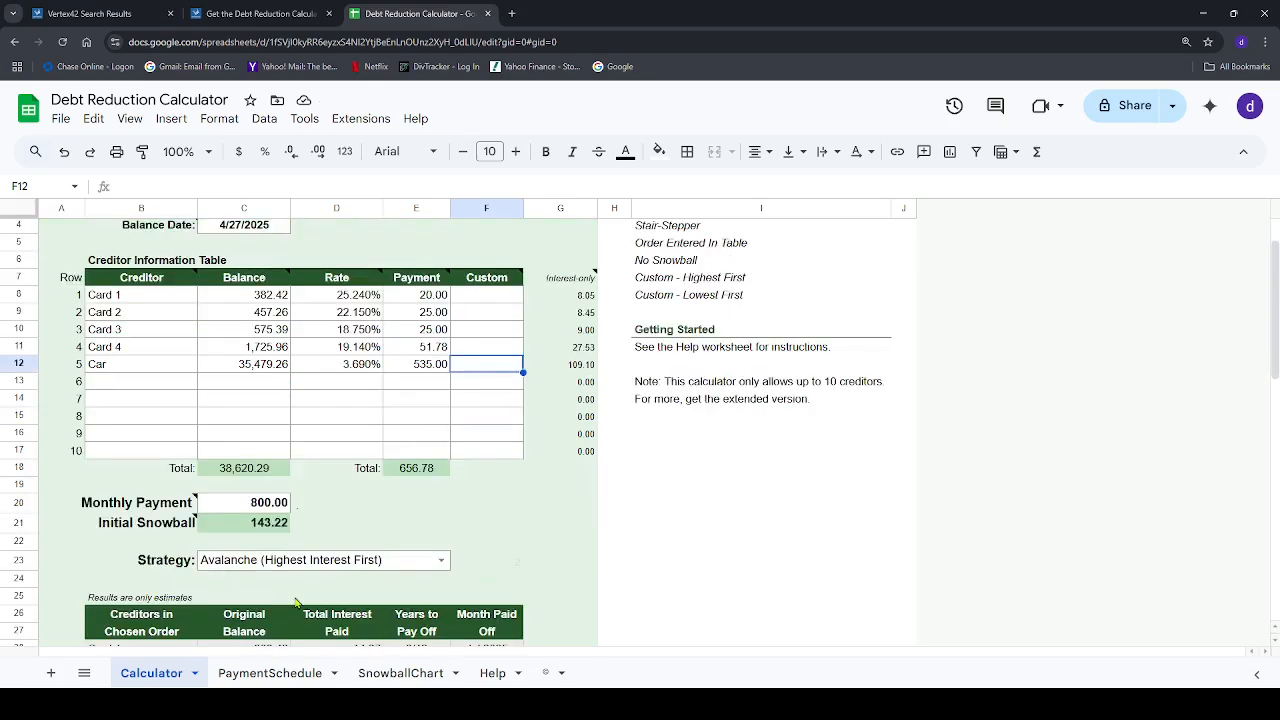
pyautogui.click(441, 560)
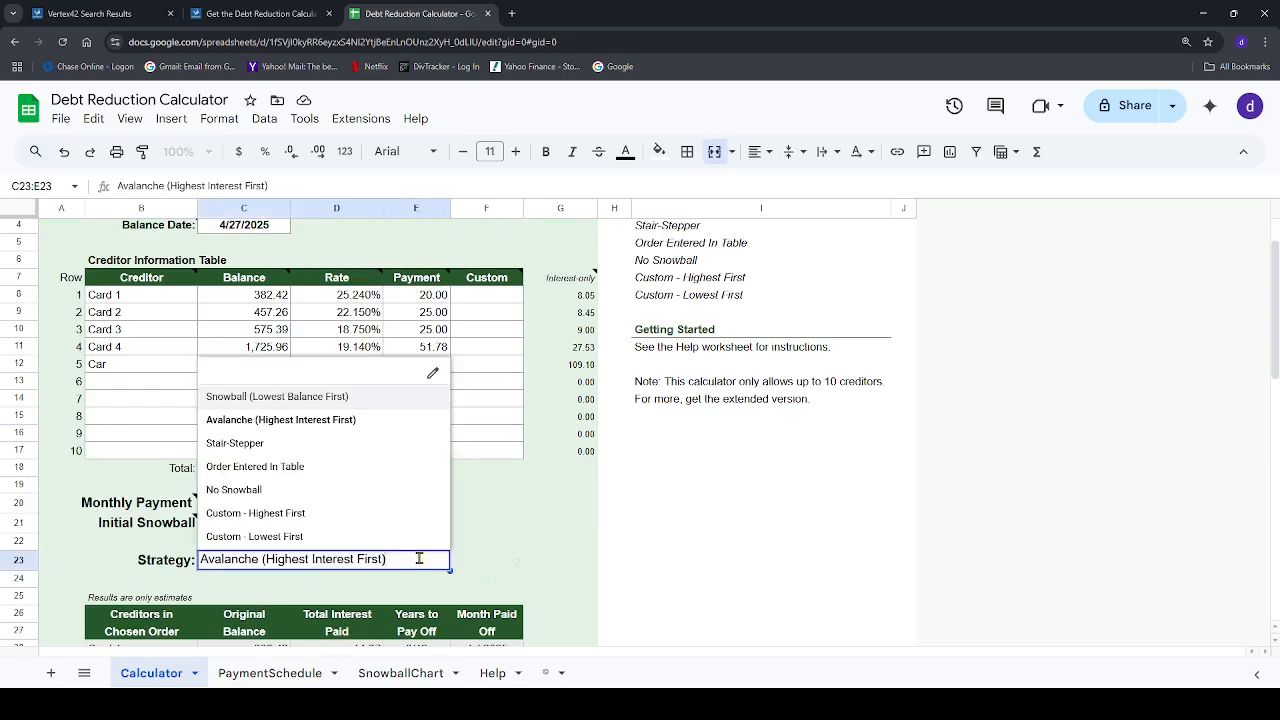
pyautogui.click(258, 399)
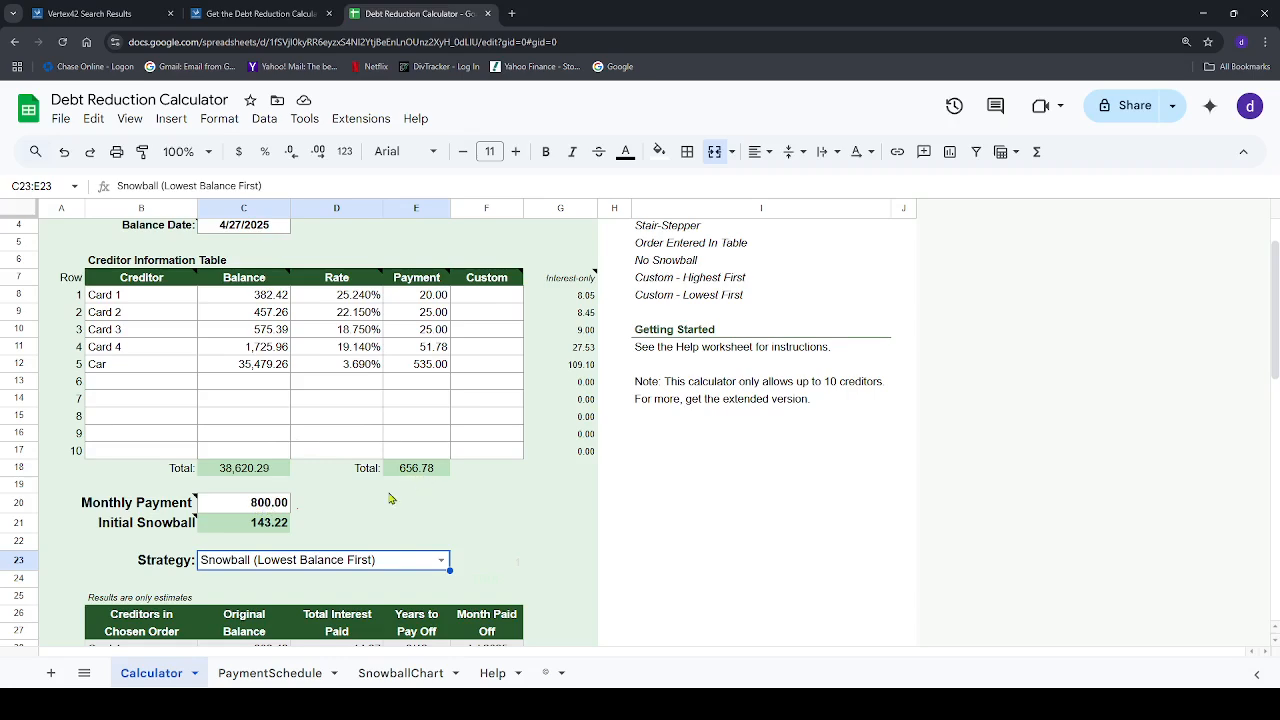
# Set the Monthly Payment in cell C20 to 681.78 and review the estimated payoff results for each creditor
pyautogui.click(282, 506)
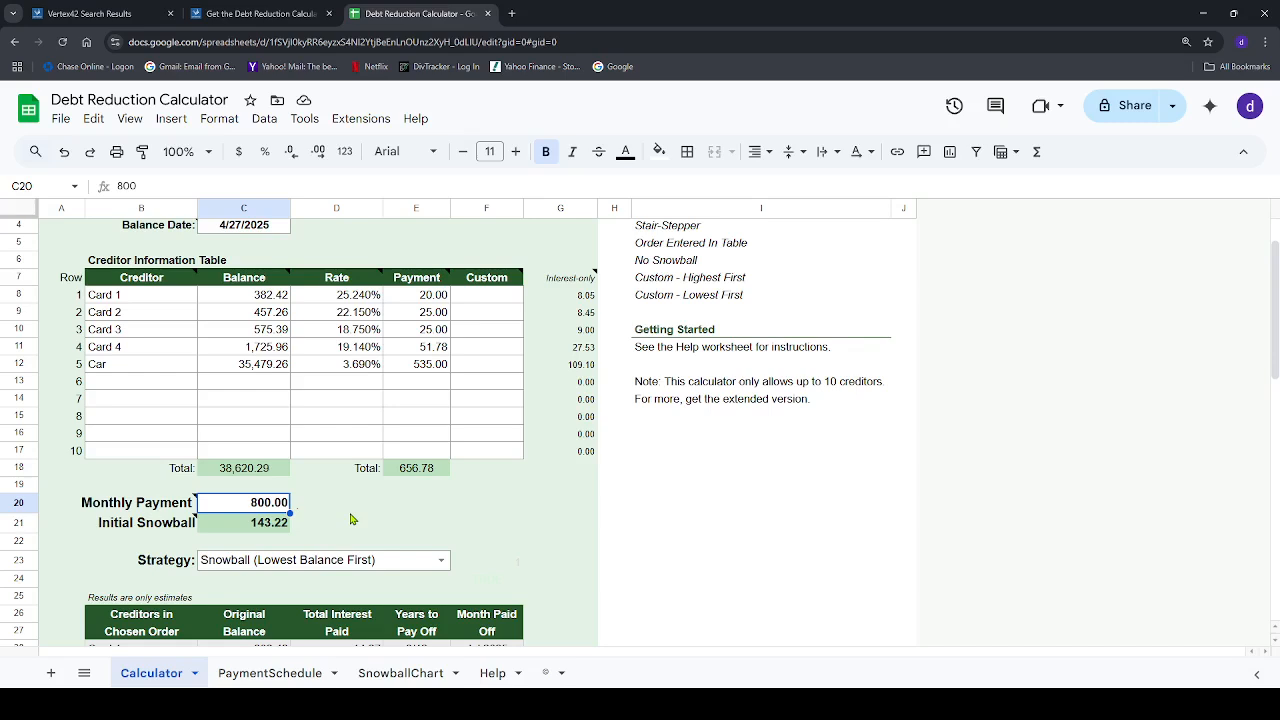
pyautogui.write('PU')
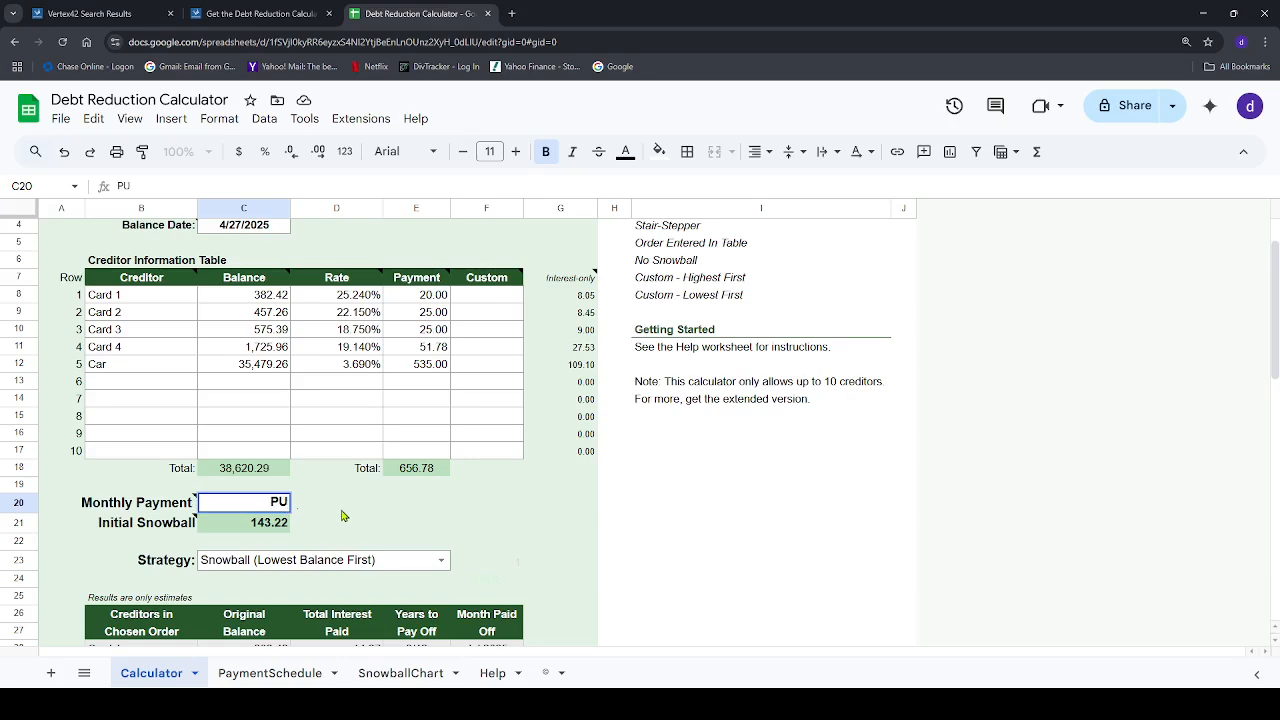
pyautogui.press('BackSpace')
pyautogui.press('BackSpace')
pyautogui.write('681.78')
pyautogui.press('Return')
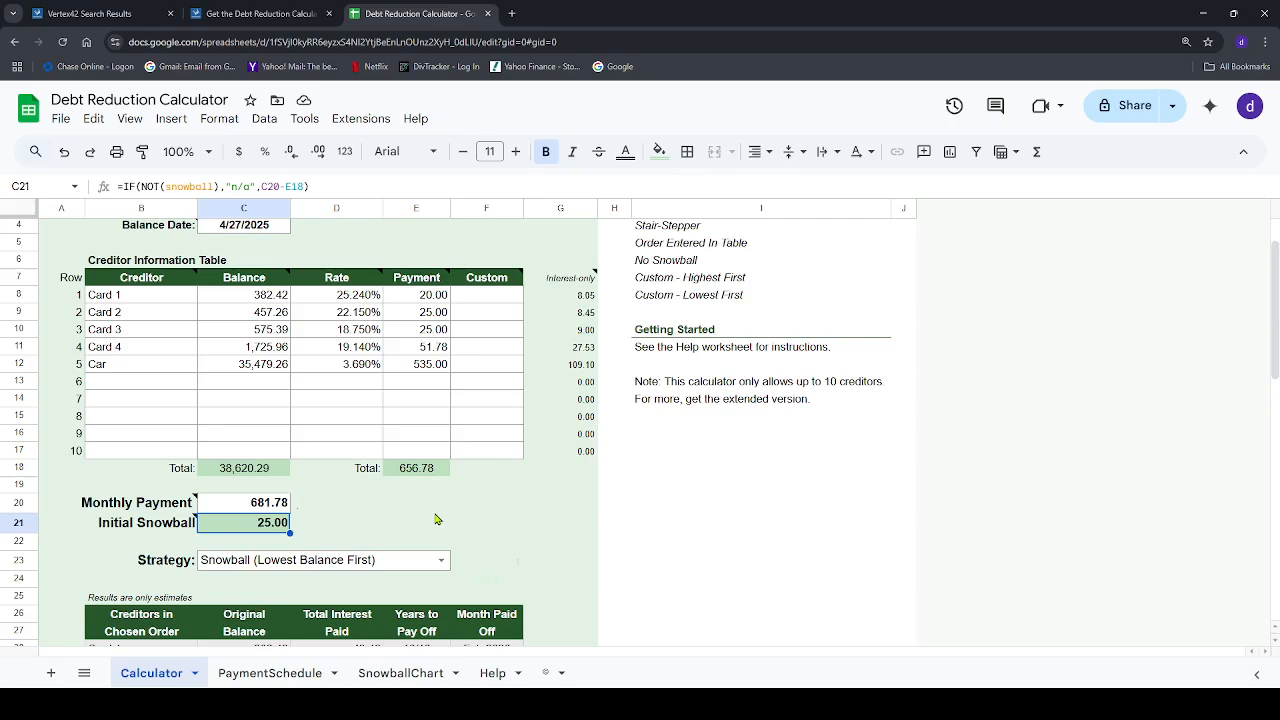
pyautogui.scroll(-9, 435, 519)
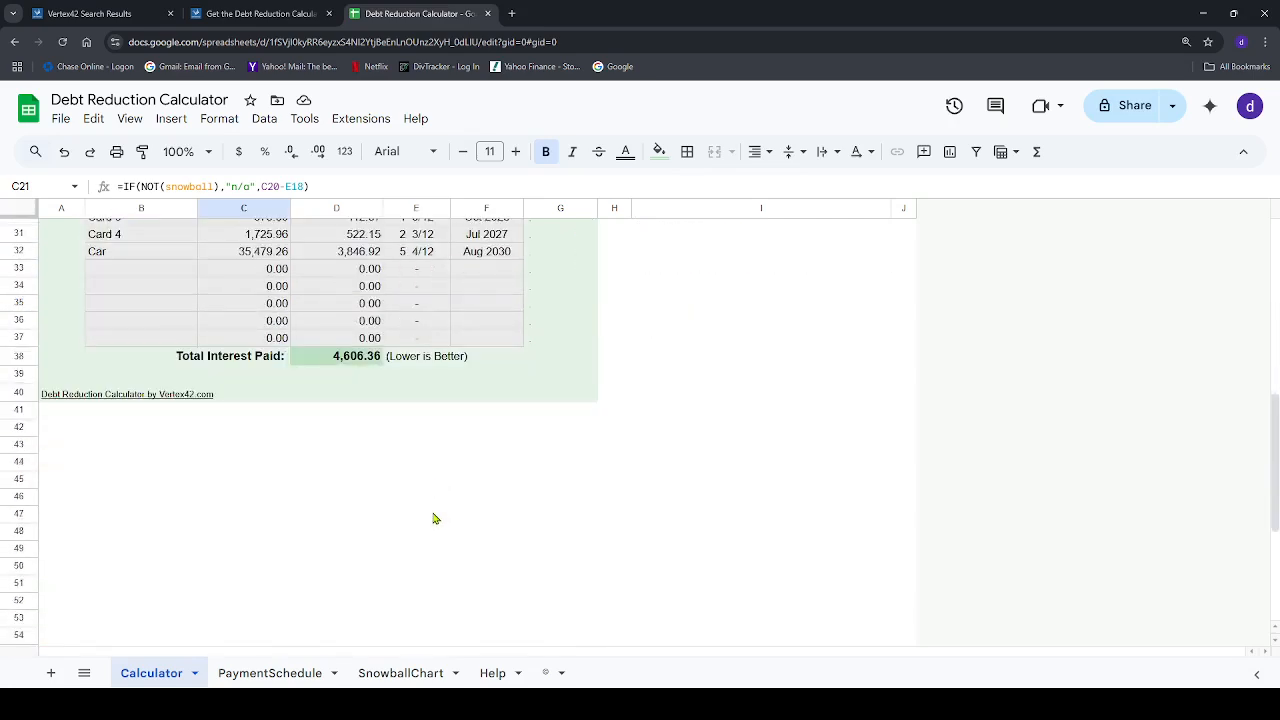
pyautogui.scroll(4, 435, 519)
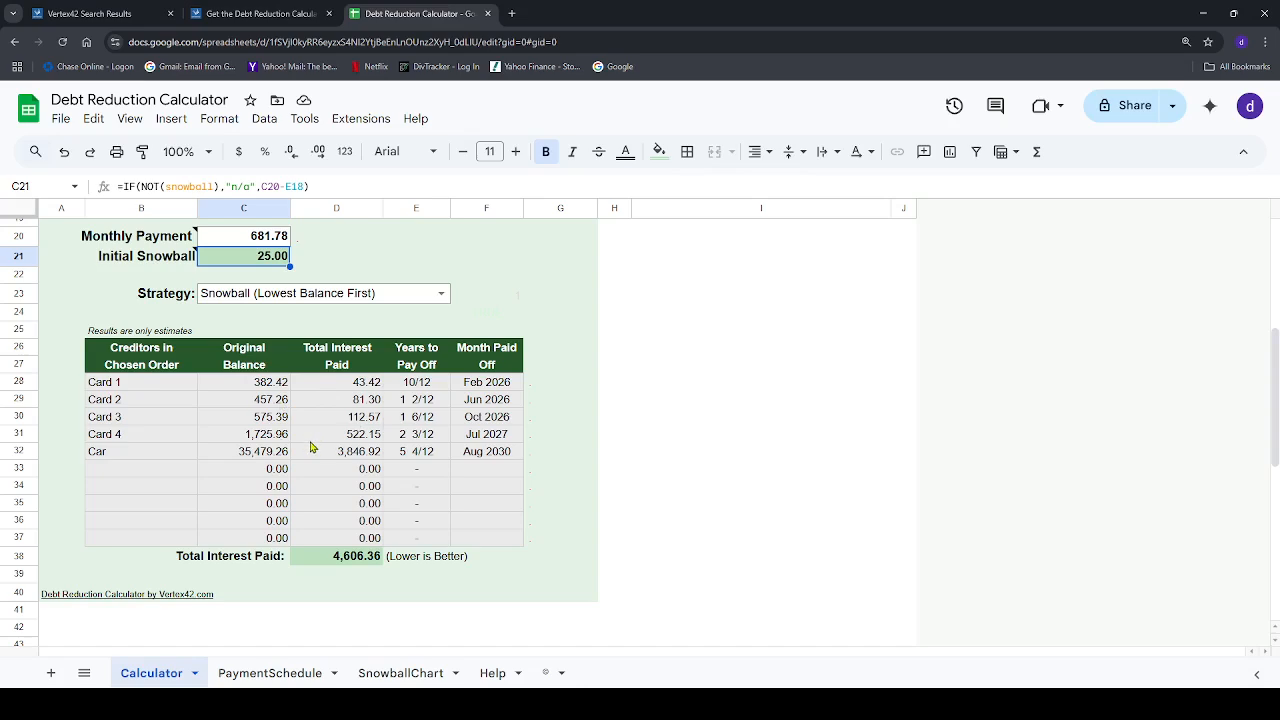
# Fill in creditor row 6 as car 6 with a balance of 100, a rate of 20% and a payment of 20.00, and check the payoff order
pyautogui.scroll(3, 315, 445)
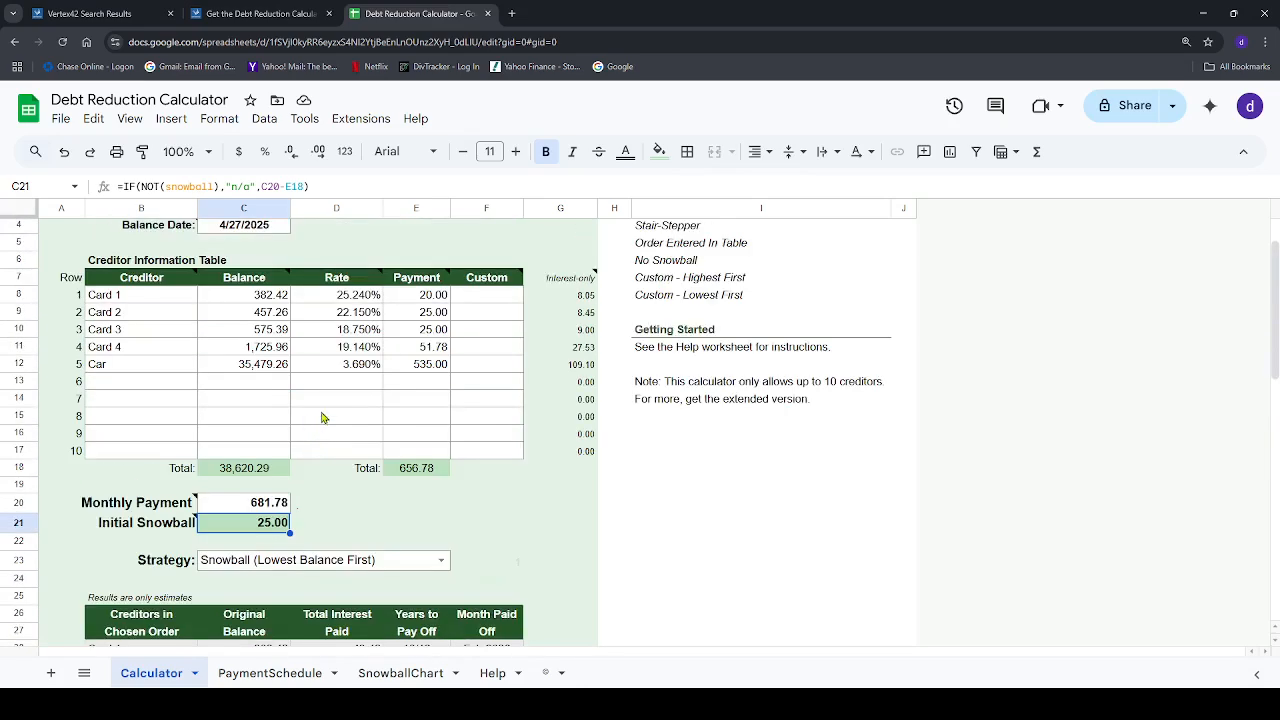
pyautogui.click(127, 384)
pyautogui.write('ca')
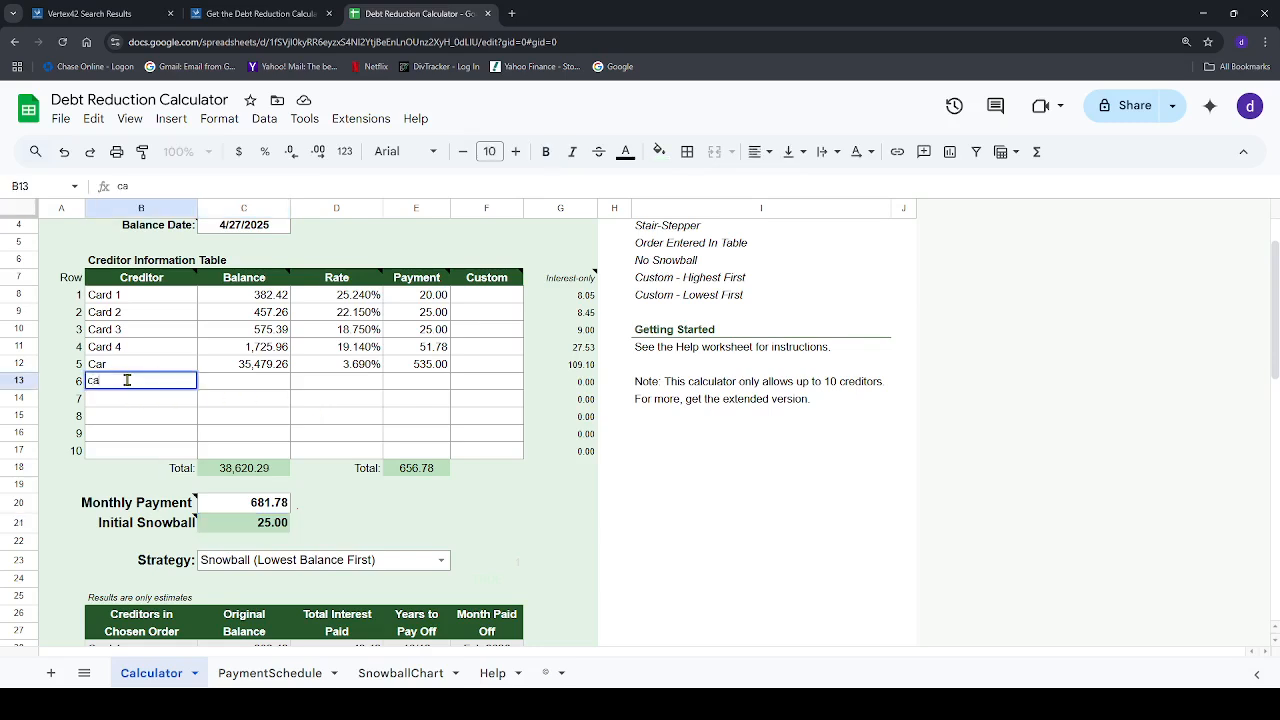
pyautogui.write('r 6')
pyautogui.click(254, 385)
pyautogui.write('100')
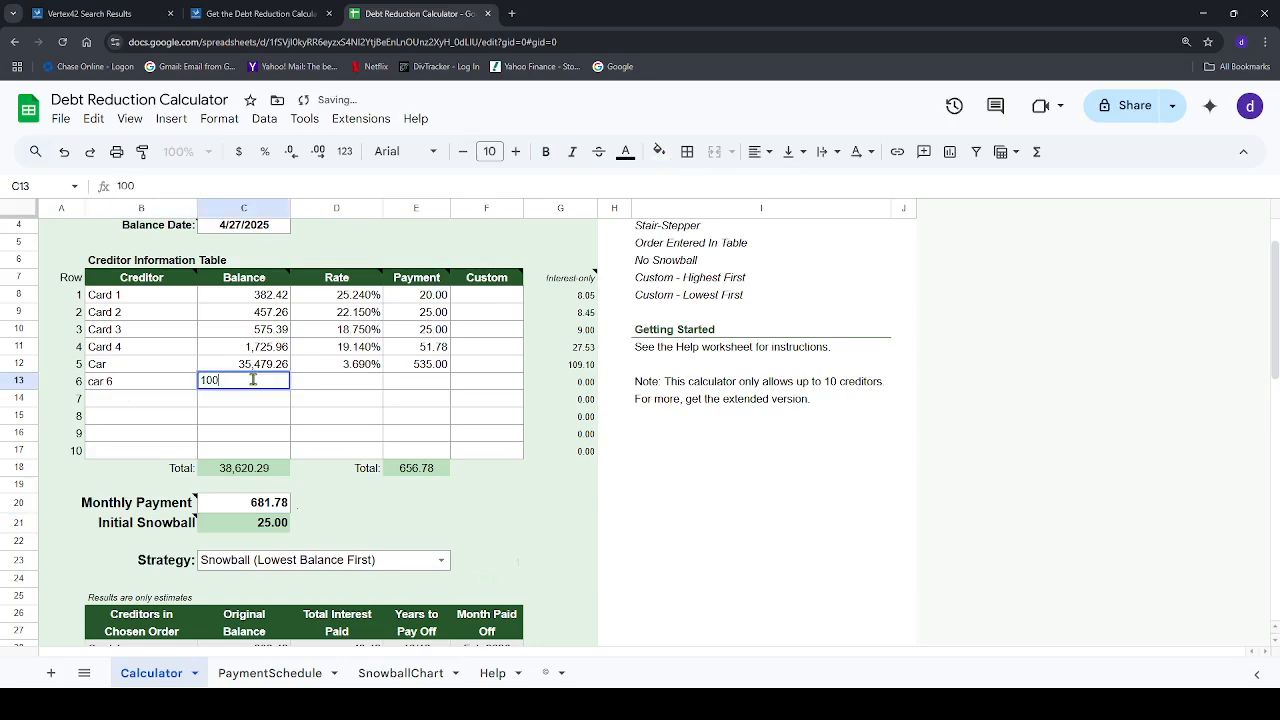
pyautogui.press('Tab')
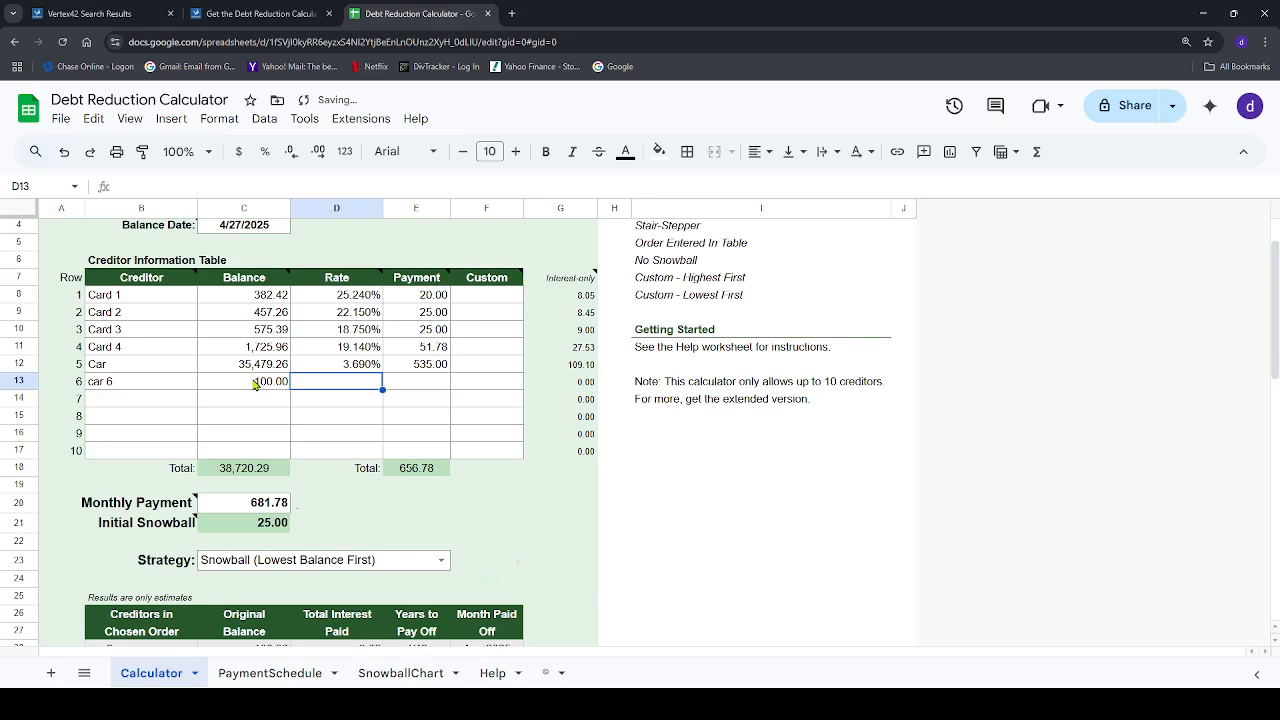
pyautogui.write('20%')
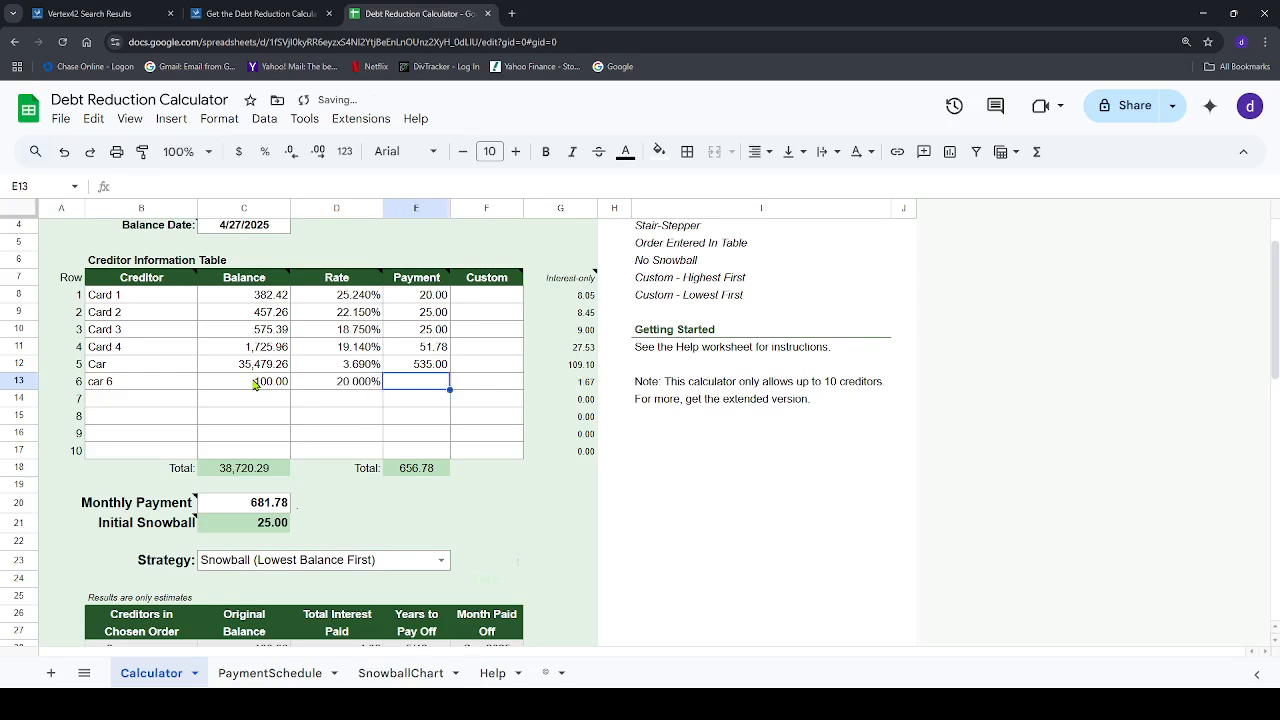
pyautogui.press('Tab')
pyautogui.write('20.00')
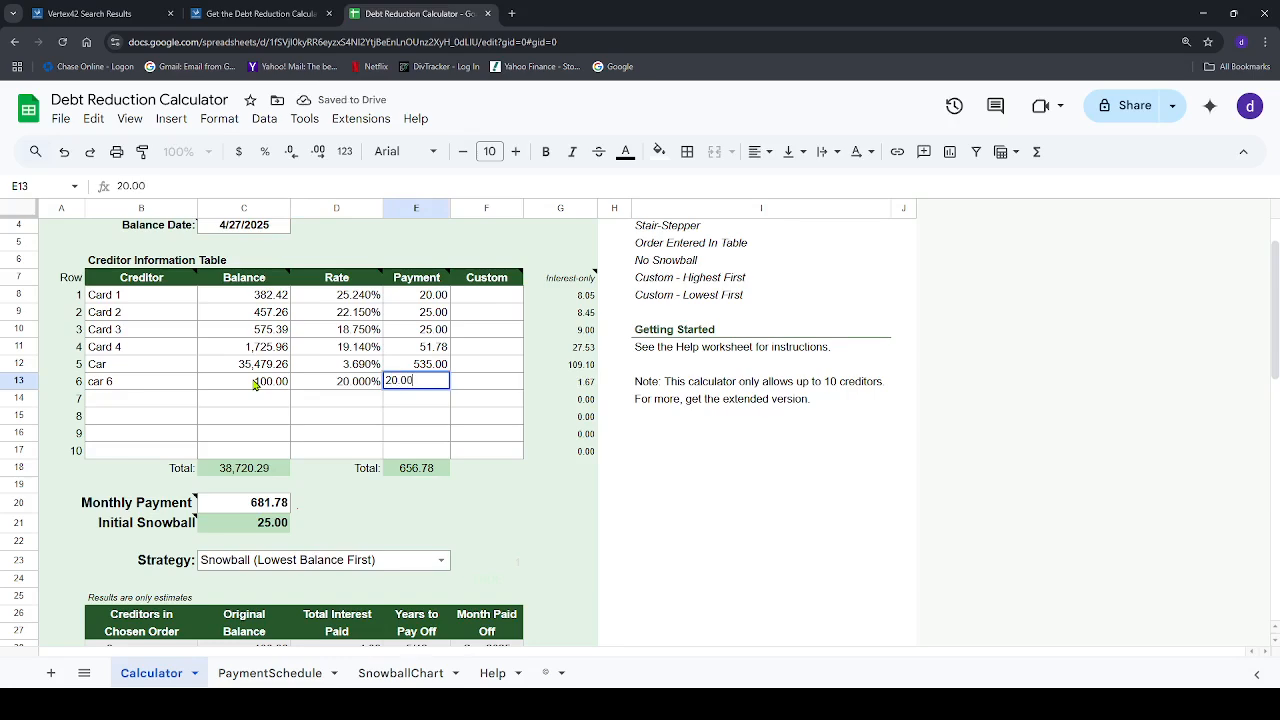
pyautogui.press('Return')
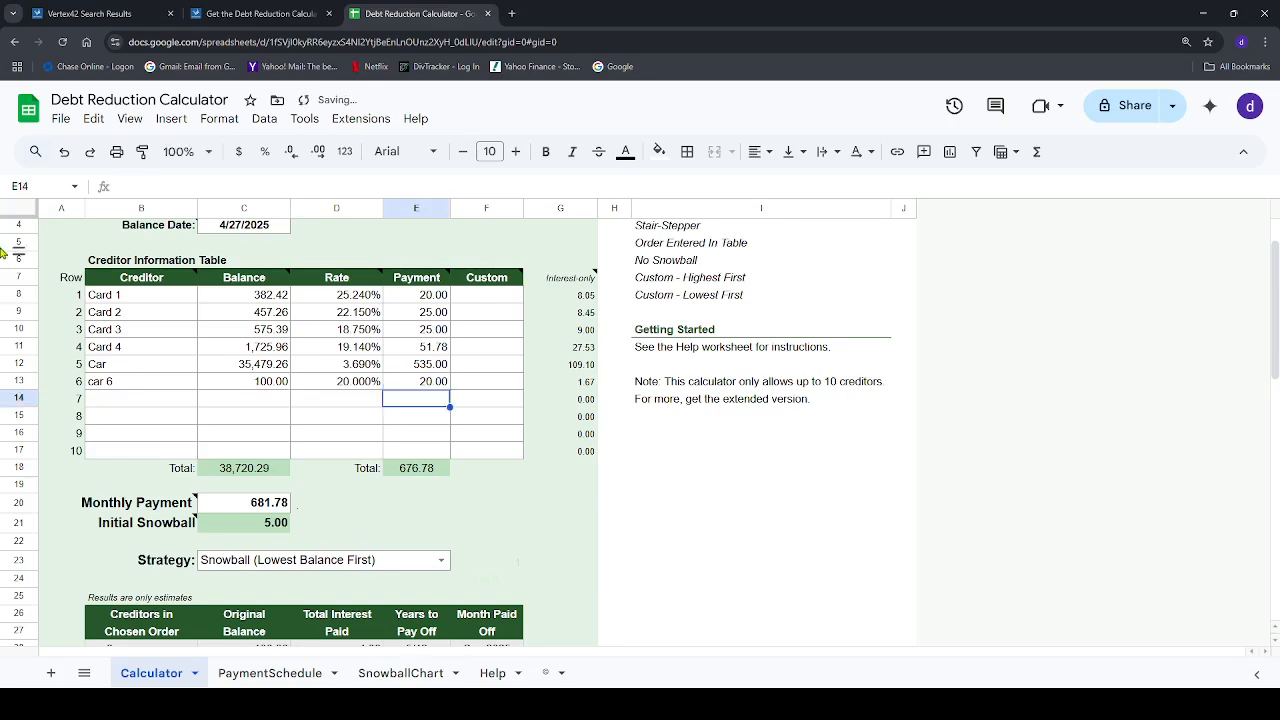
pyautogui.scroll(-3, 447, 520)
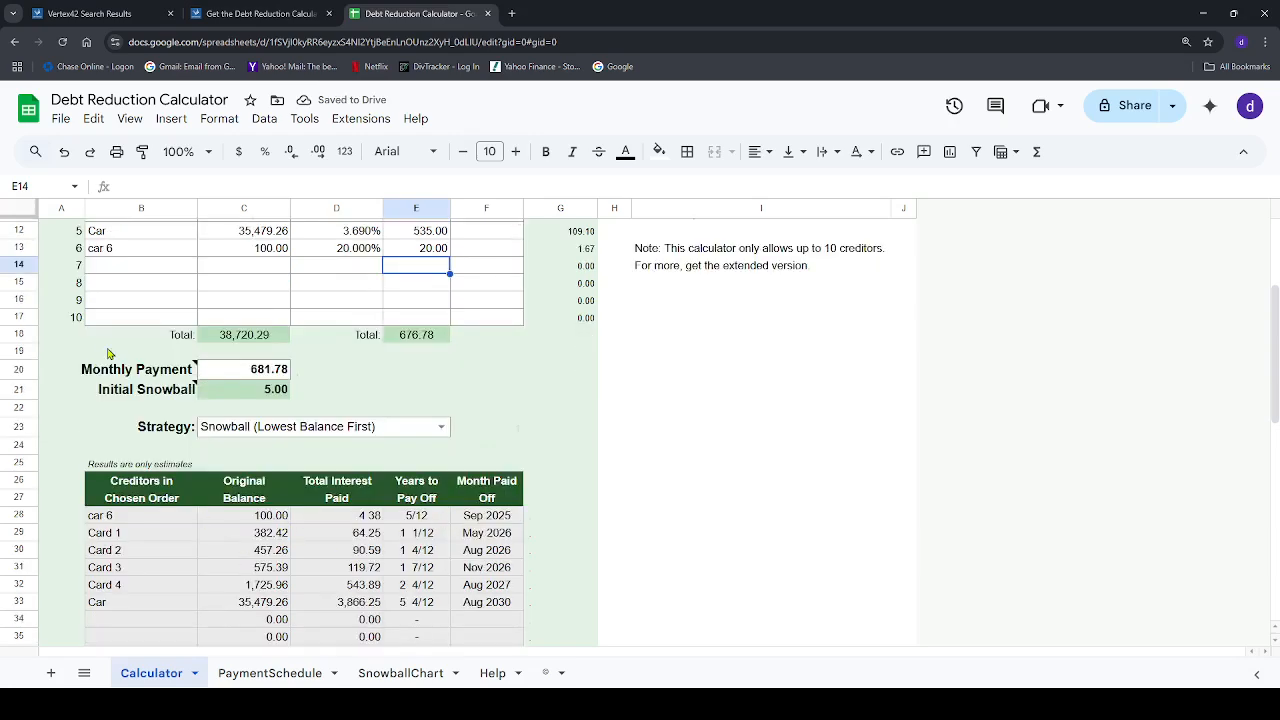
# Clear the car 6 entry from creditor row 6
pyautogui.scroll(2, 133, 396)
pyautogui.moveTo(92, 387); pyautogui.dragTo(452, 388)
pyautogui.press('Delete')
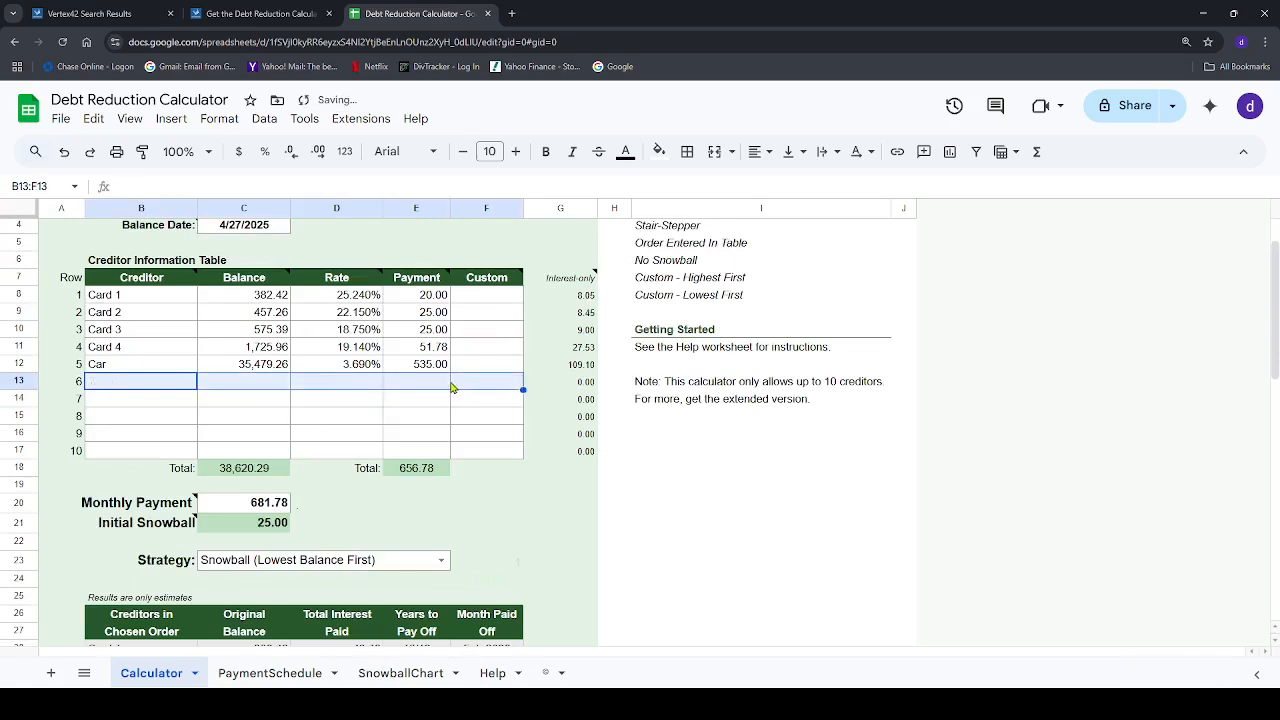
pyautogui.click(519, 501)
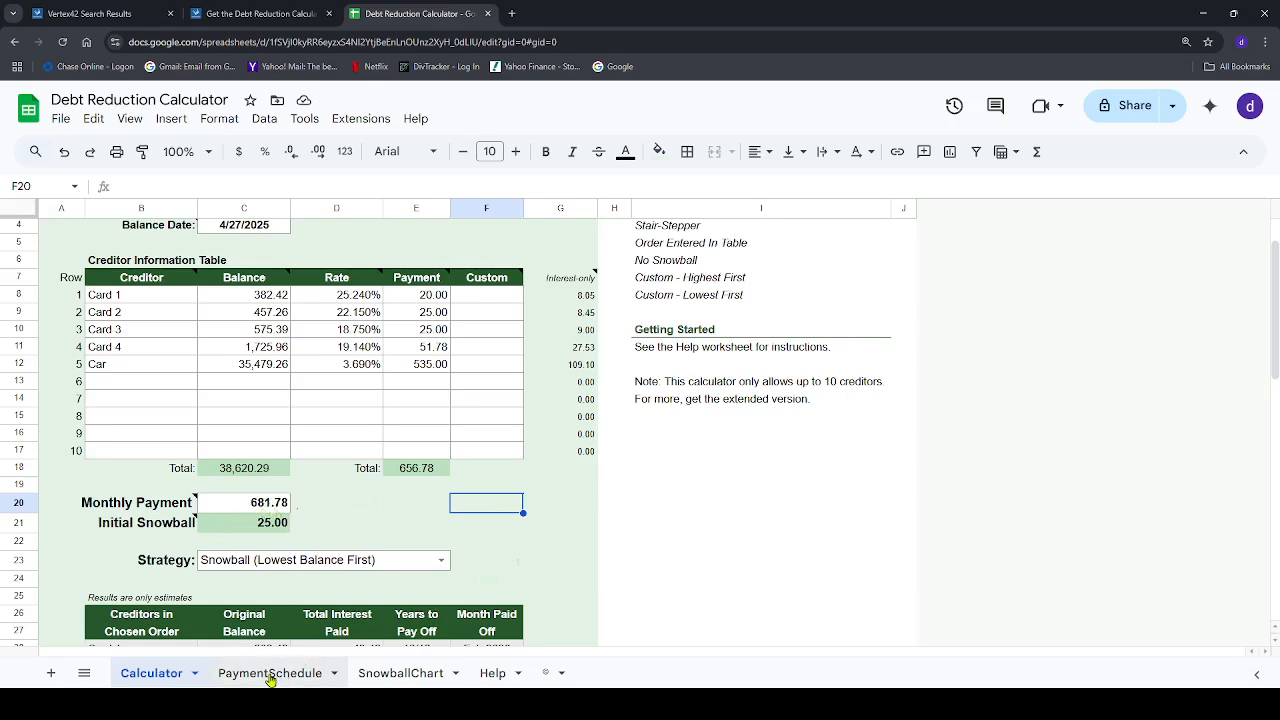
# Set the Strategy to Avalanche (Highest Interest First) to compare total interest, and return it to Snowball (Lowest Balance First)
pyautogui.scroll(-4, 262, 497)
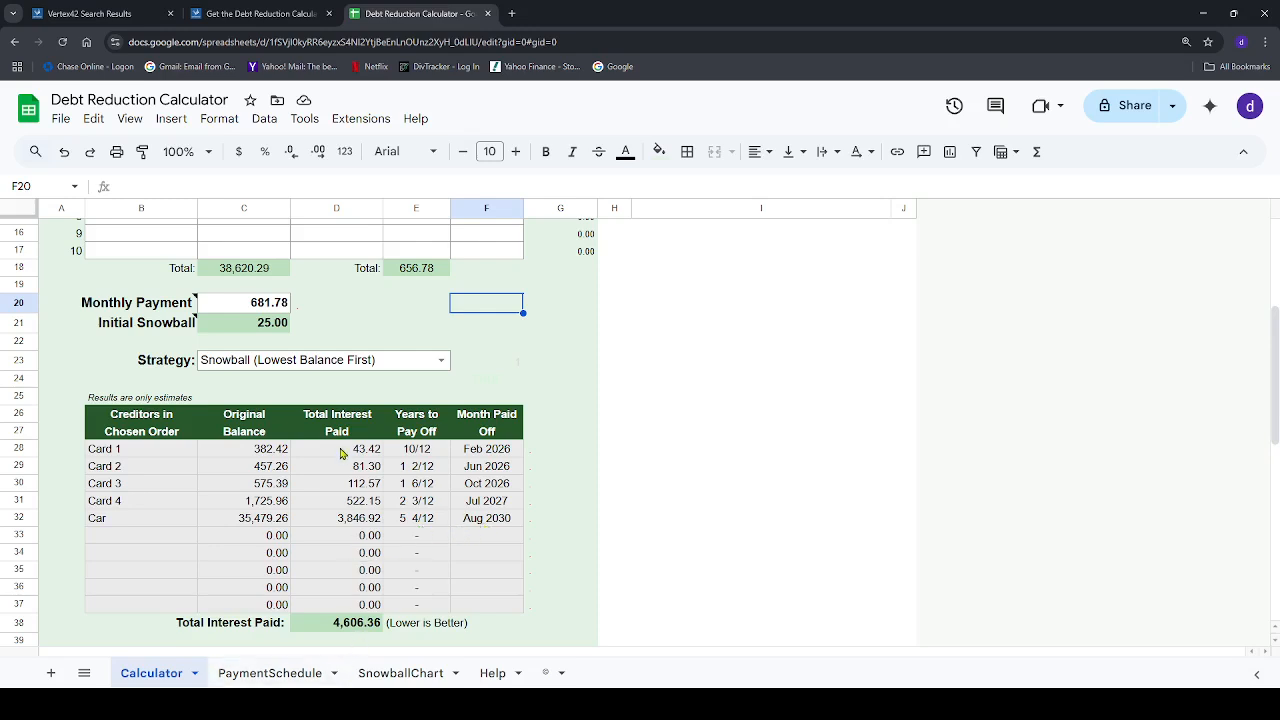
pyautogui.click(440, 360)
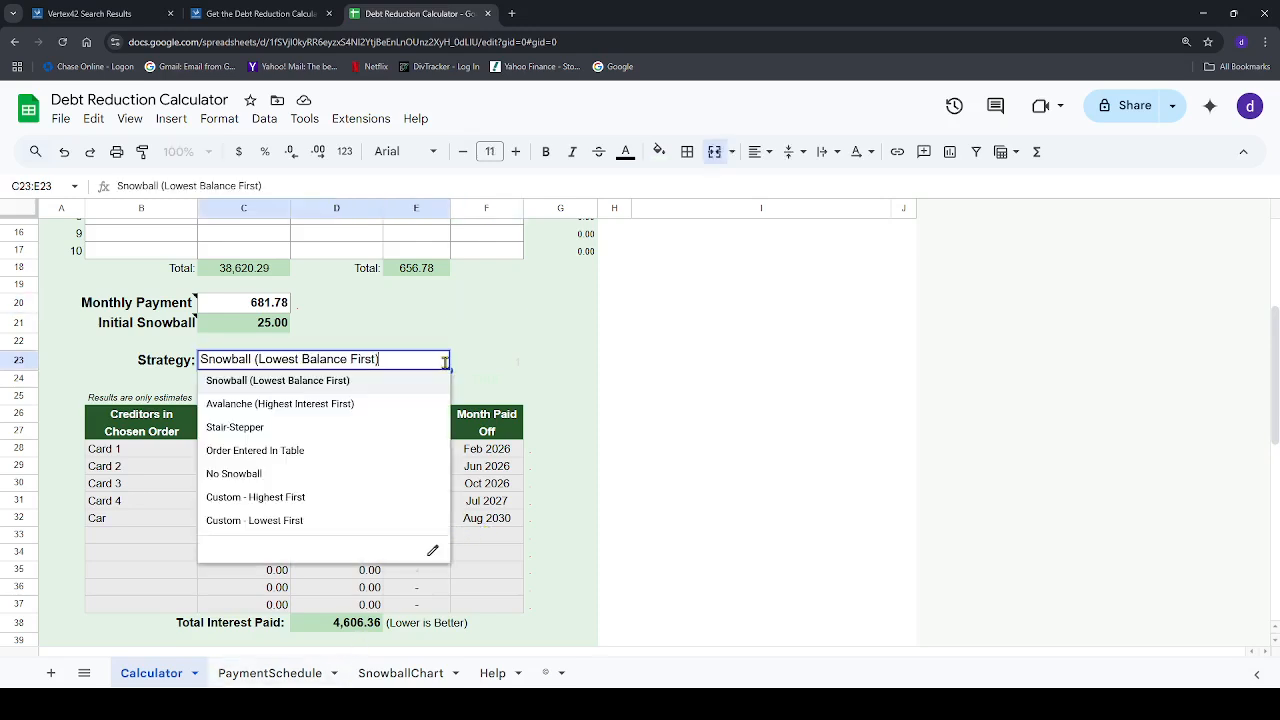
pyautogui.click(330, 404)
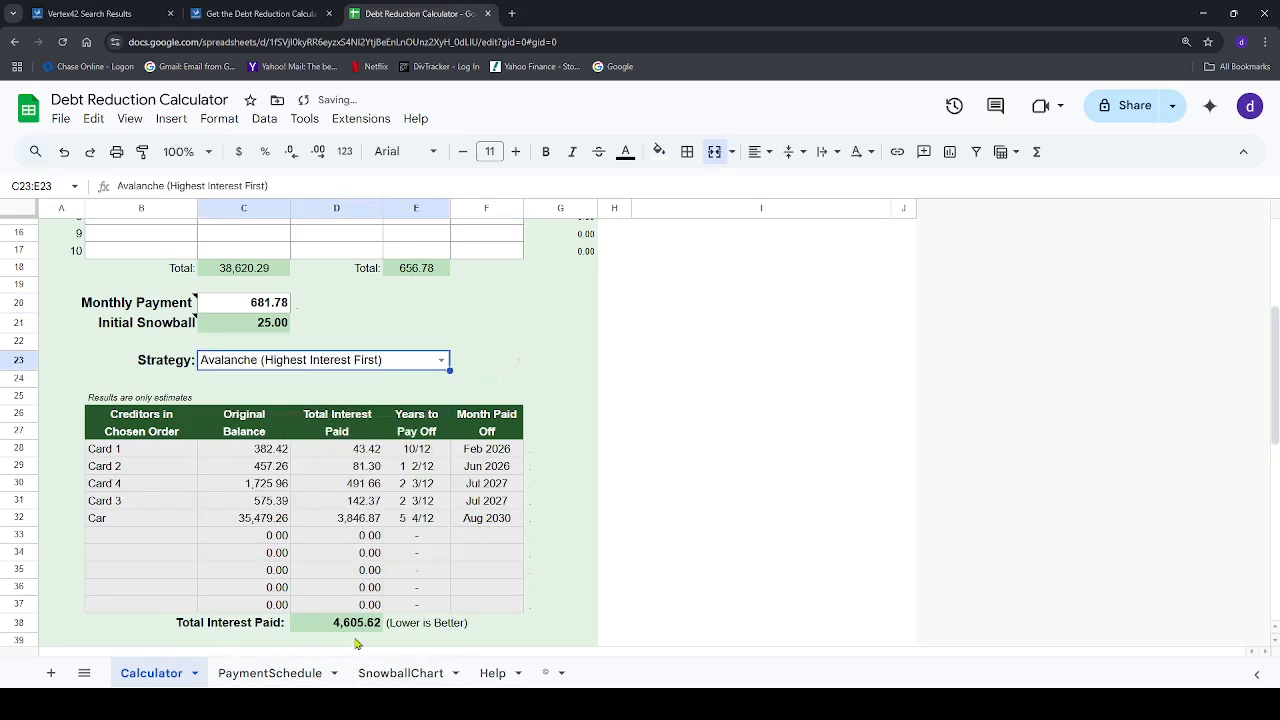
pyautogui.click(440, 360)
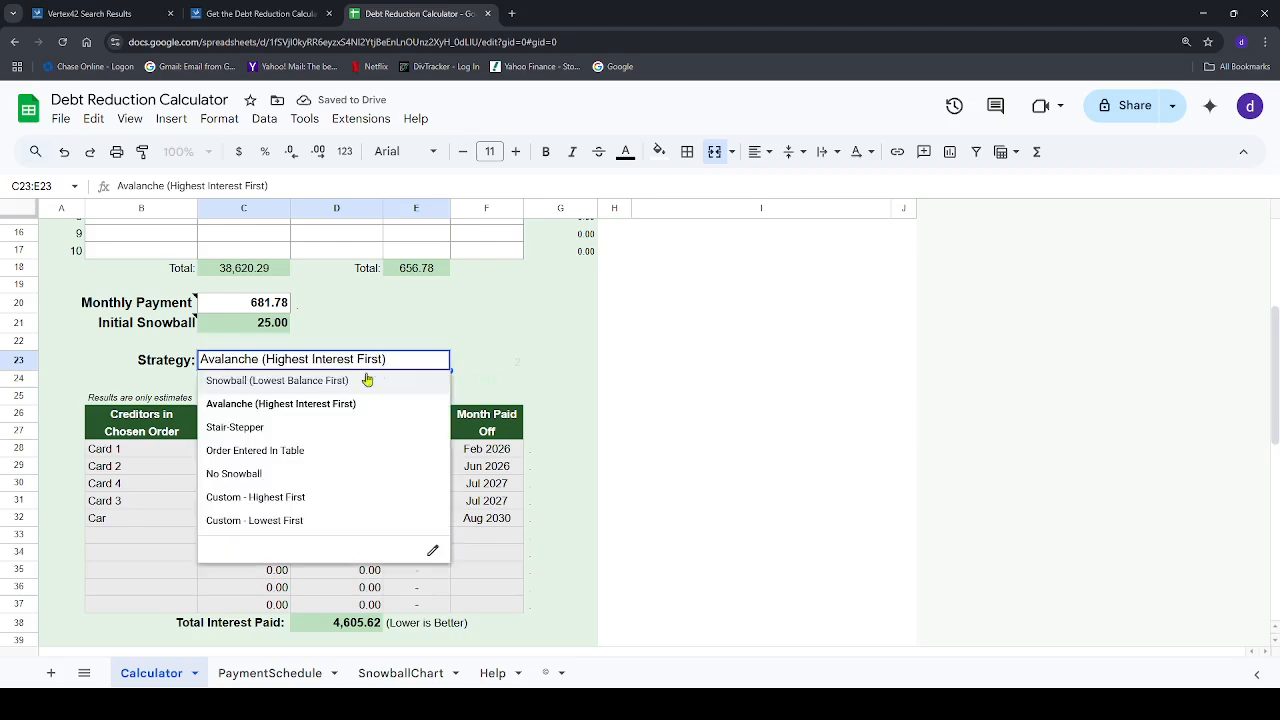
pyautogui.click(339, 384)
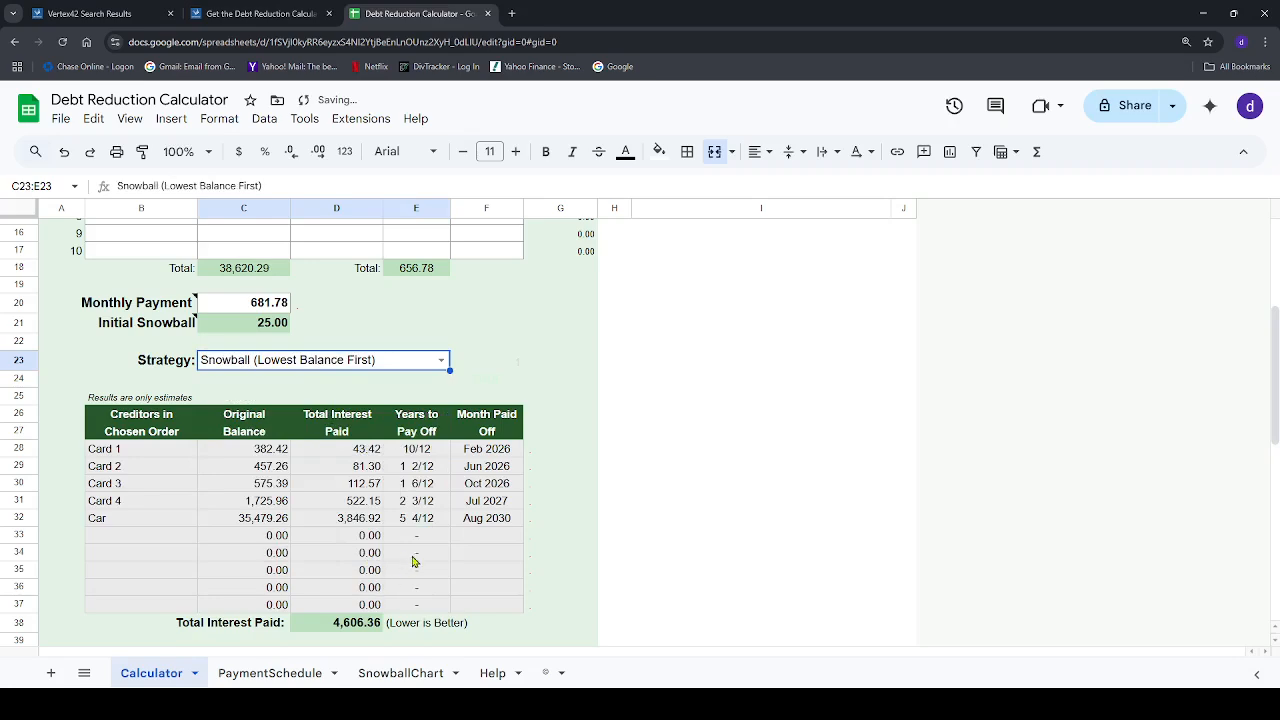
# Review the creditor rates and snowball payoff estimates, and open the PaymentSchedule sheet at its Monthly Payments table
pyautogui.scroll(3, 415, 562)
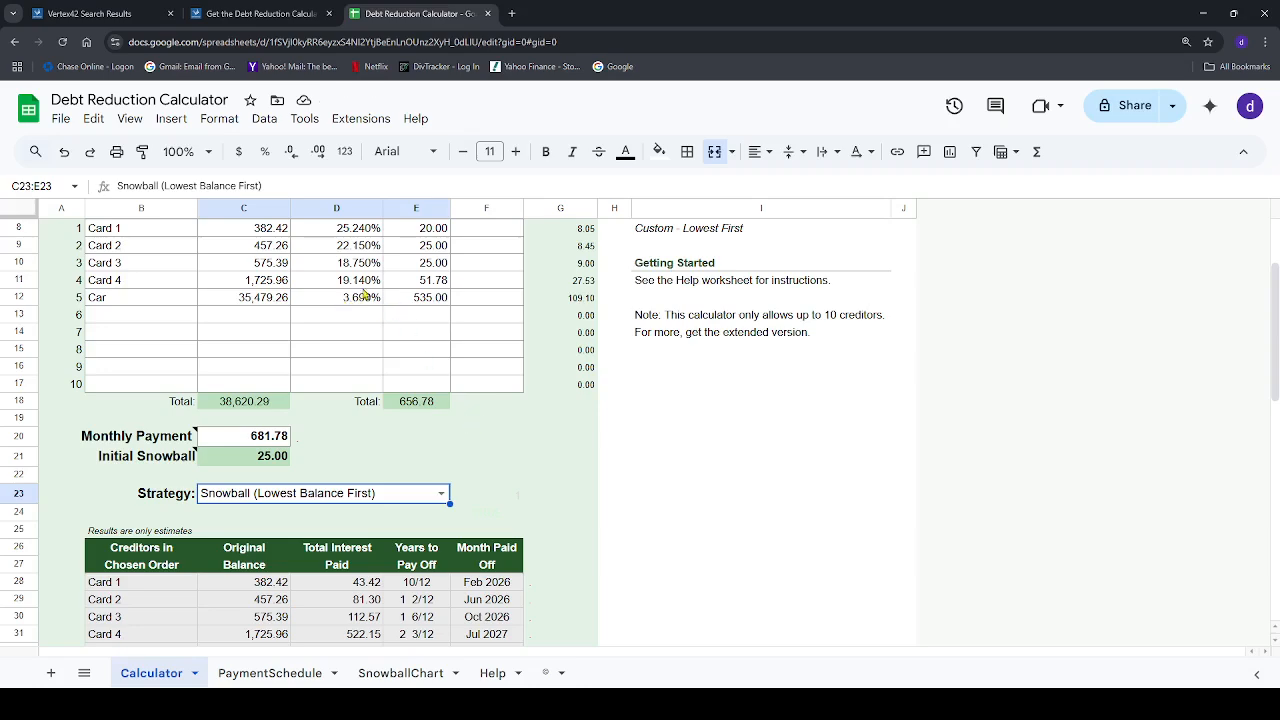
pyautogui.scroll(2, 452, 424)
pyautogui.scroll(-8, 450, 424)
pyautogui.scroll(5, 450, 424)
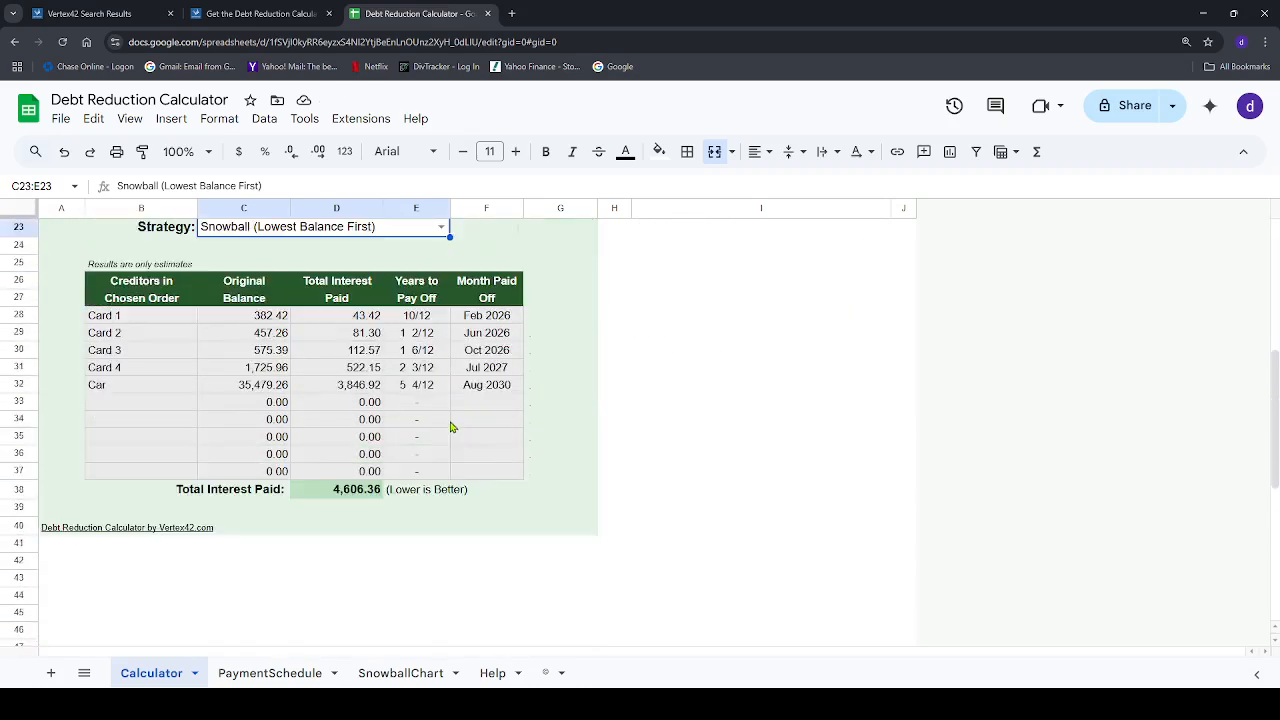
pyautogui.scroll(-5, 450, 424)
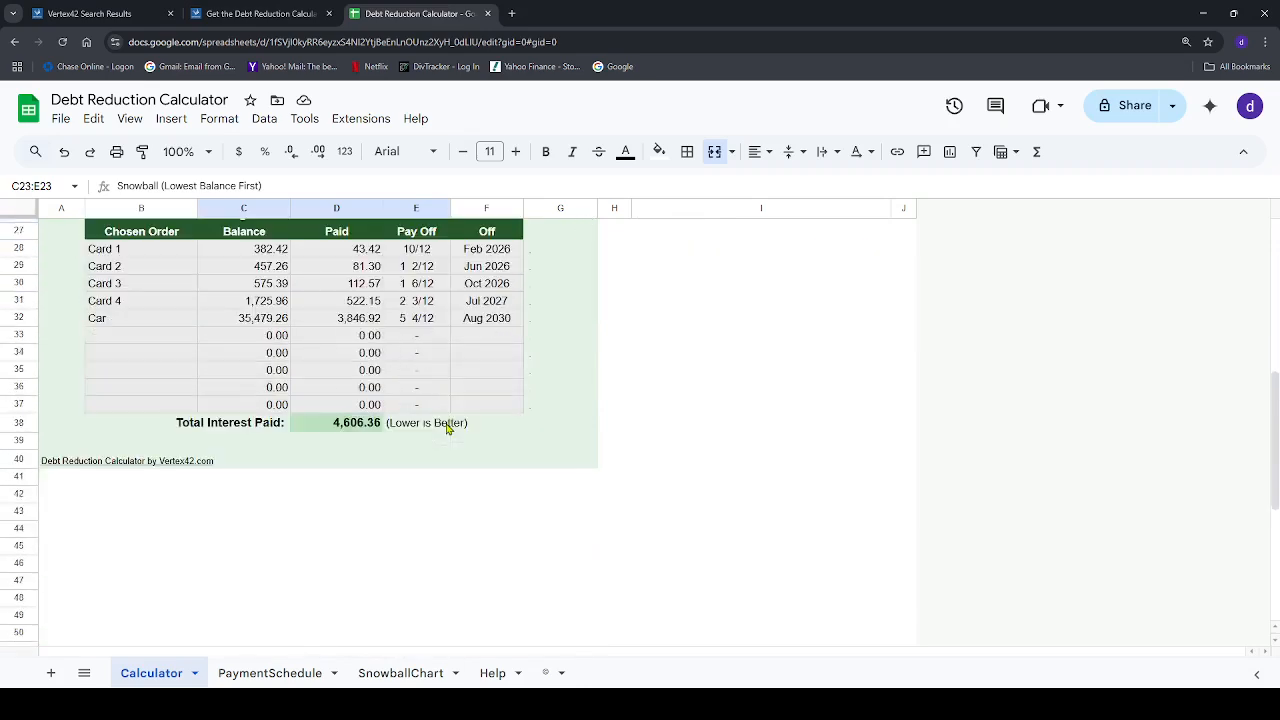
pyautogui.click(277, 668)
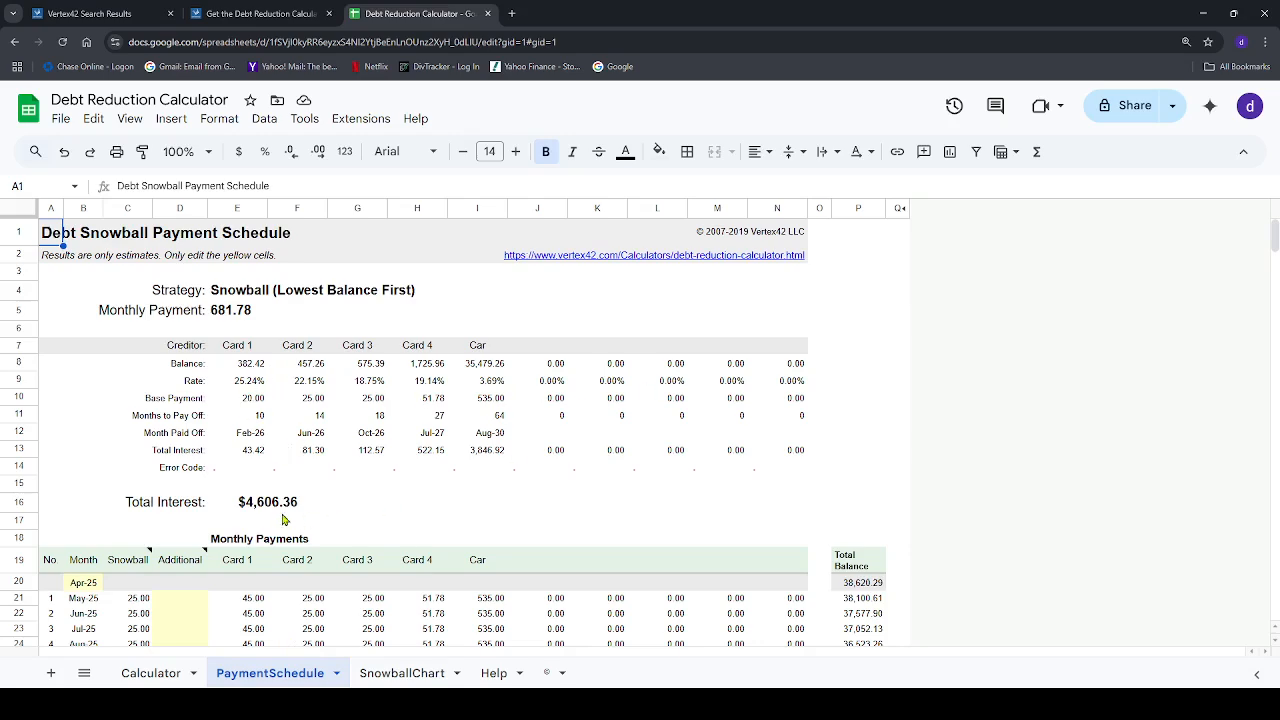
pyautogui.scroll(-4, 285, 518)
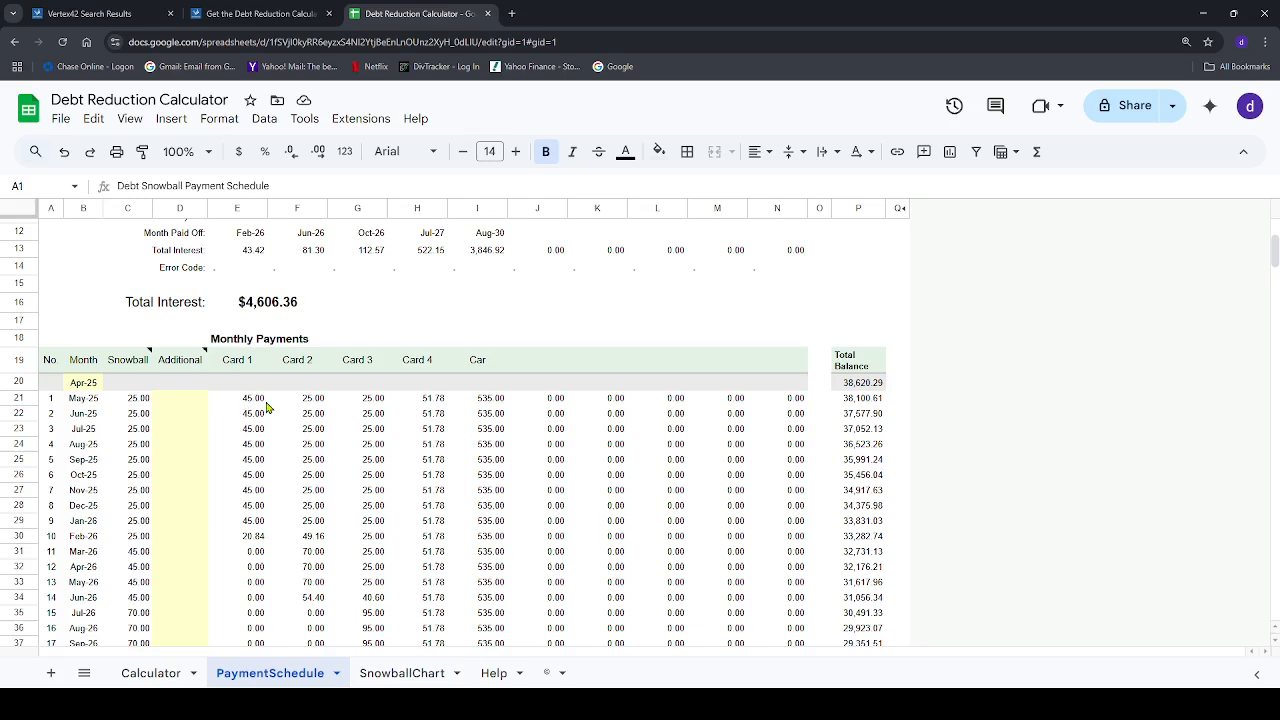
pyautogui.click(176, 432)
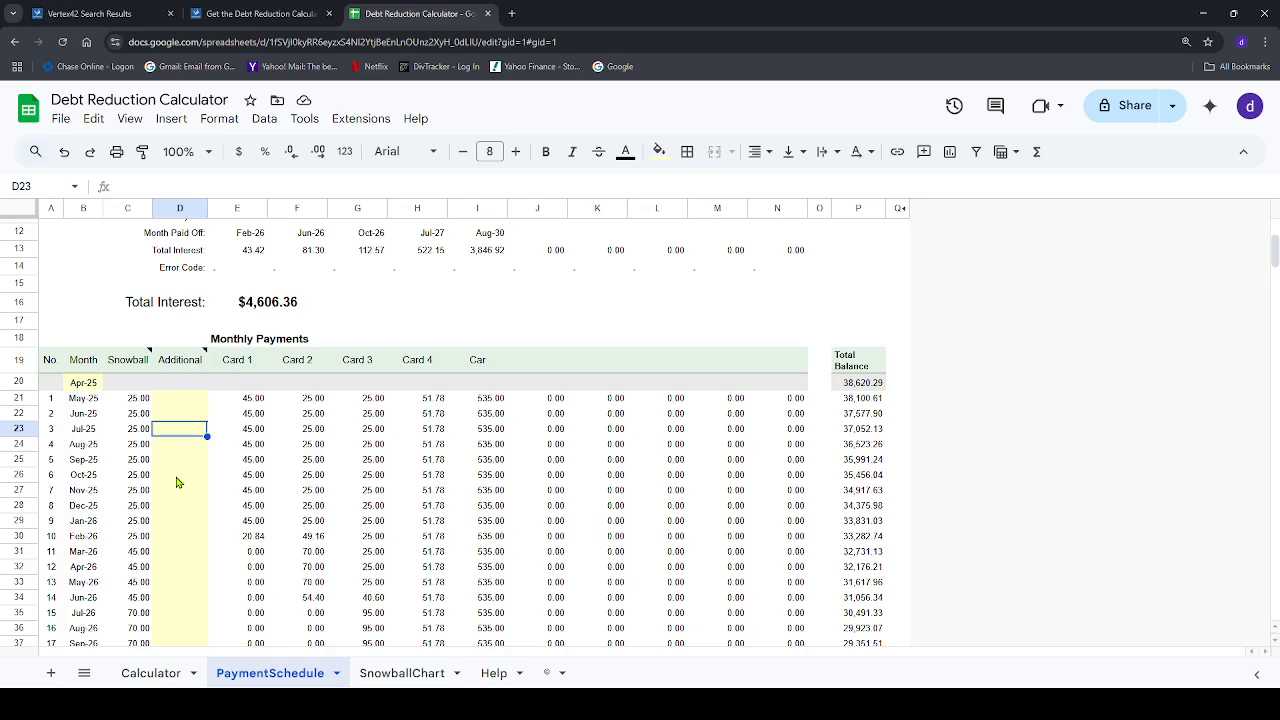
pyautogui.write('500.00')
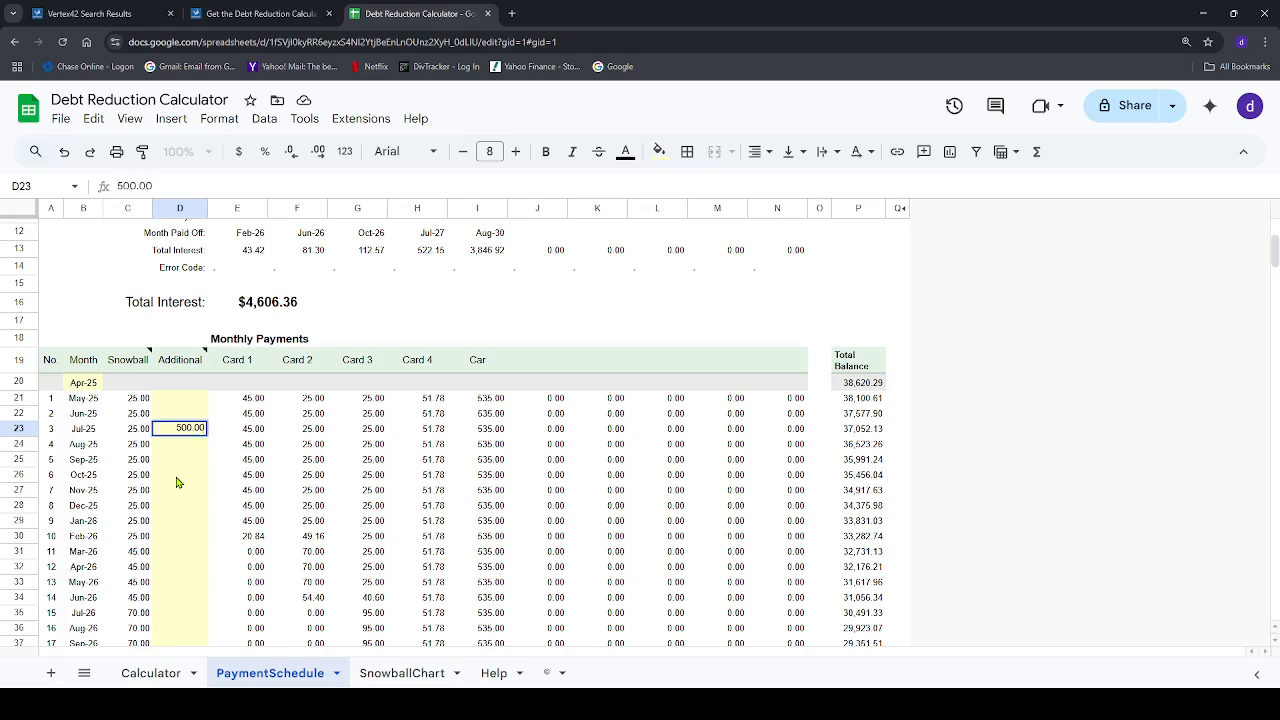
pyautogui.press('BackSpace')
pyautogui.press('BackSpace')
pyautogui.press('BackSpace')
pyautogui.press('BackSpace')
pyautogui.press('BackSpace')
# Enter an additional payment of 500.00 for May-25 in cell D21 of the payment schedule
pyautogui.click(183, 400)
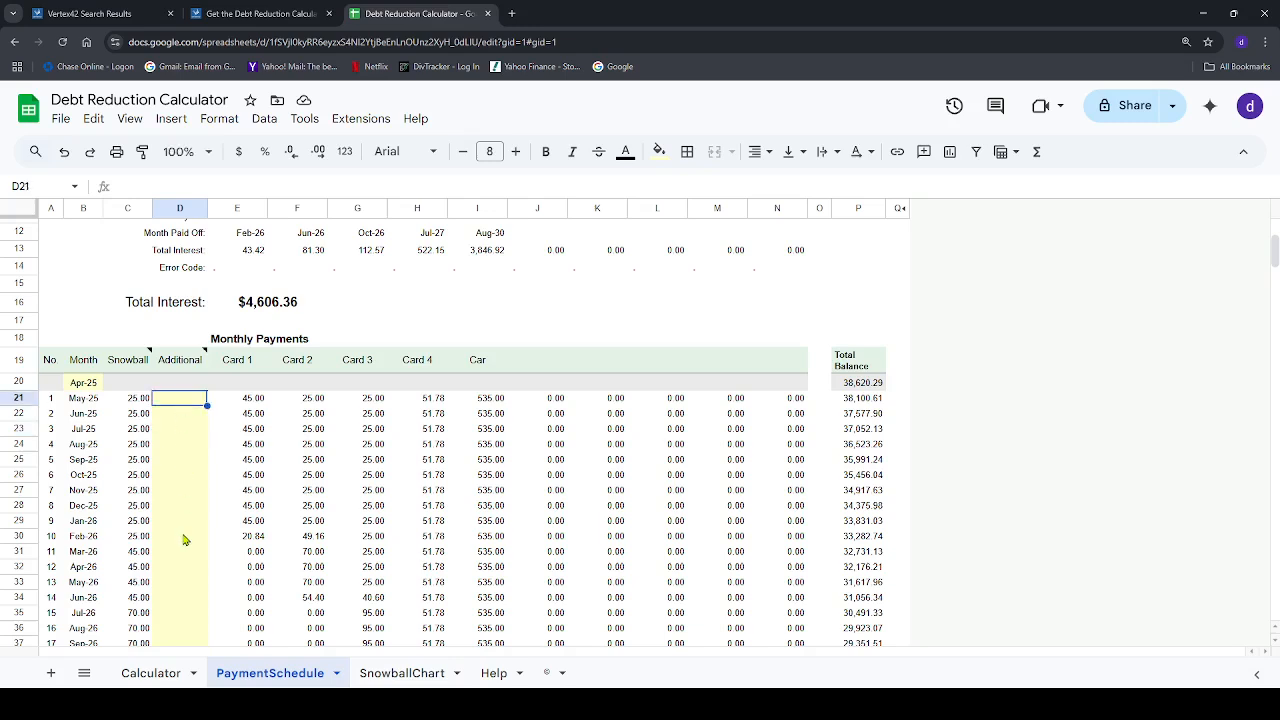
pyautogui.write('500.00')
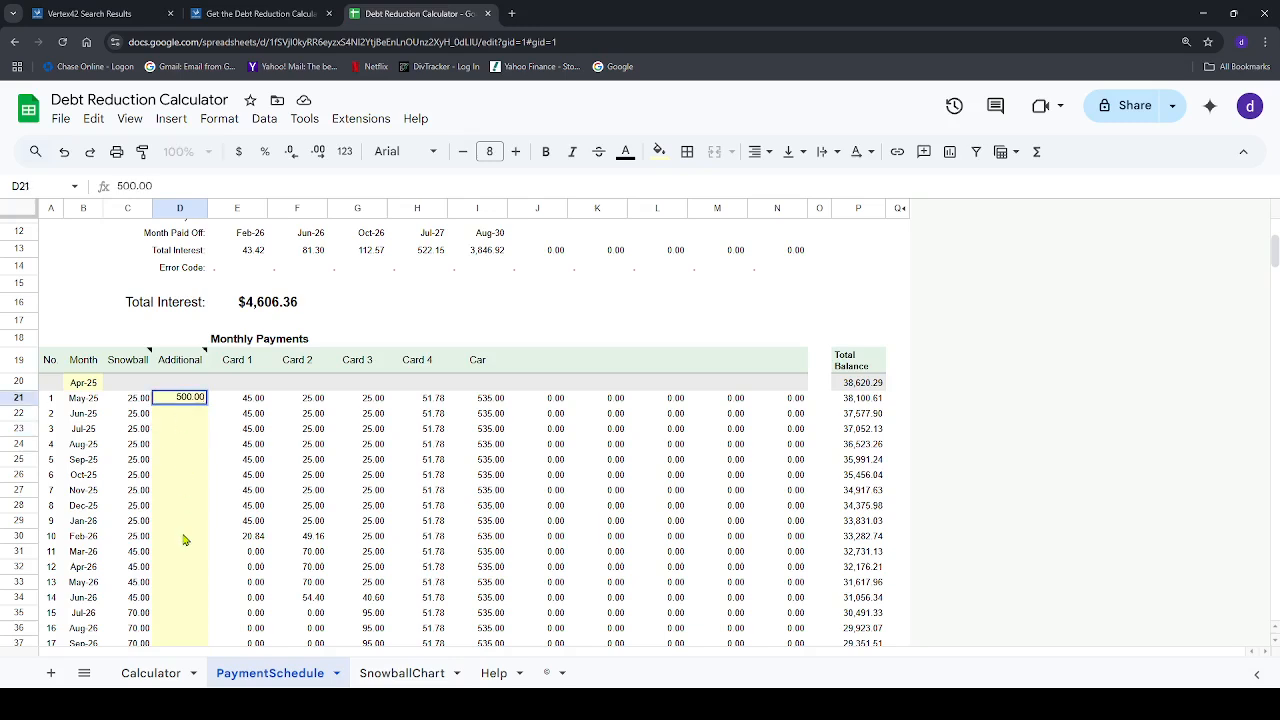
pyautogui.press('Return')
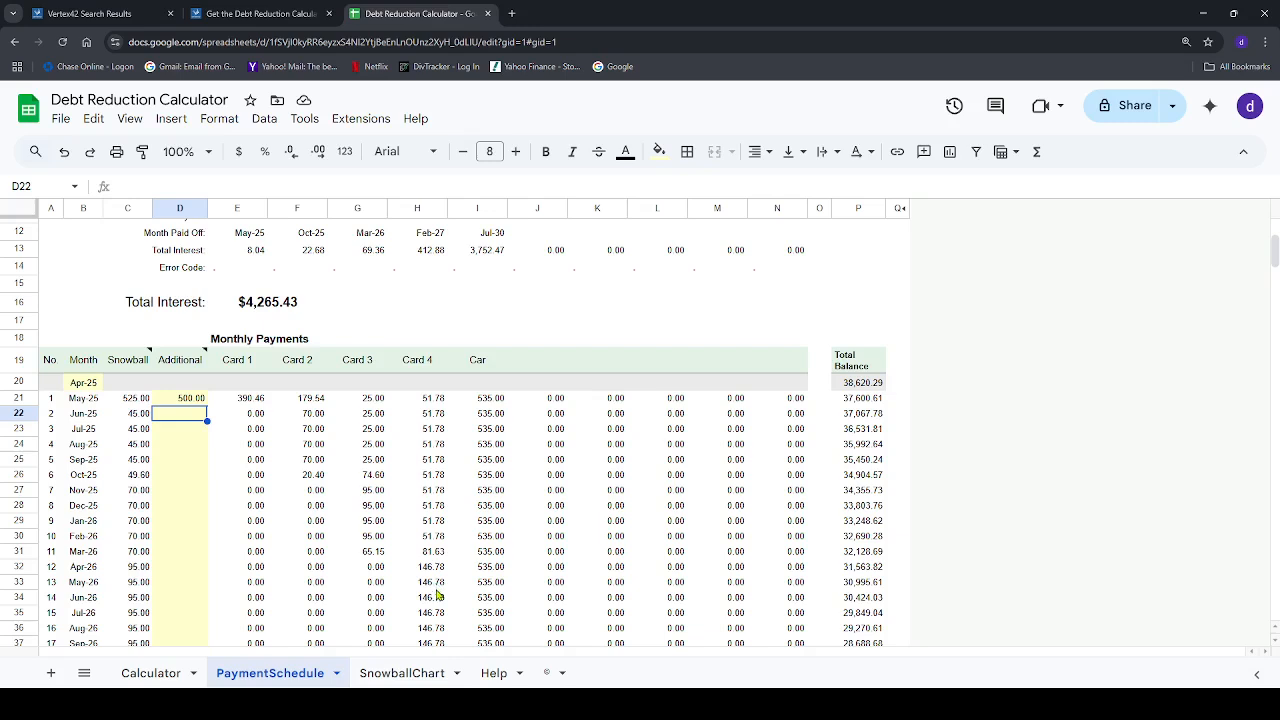
# Delete the additional May-25 payment from cell D21
pyautogui.click(190, 400)
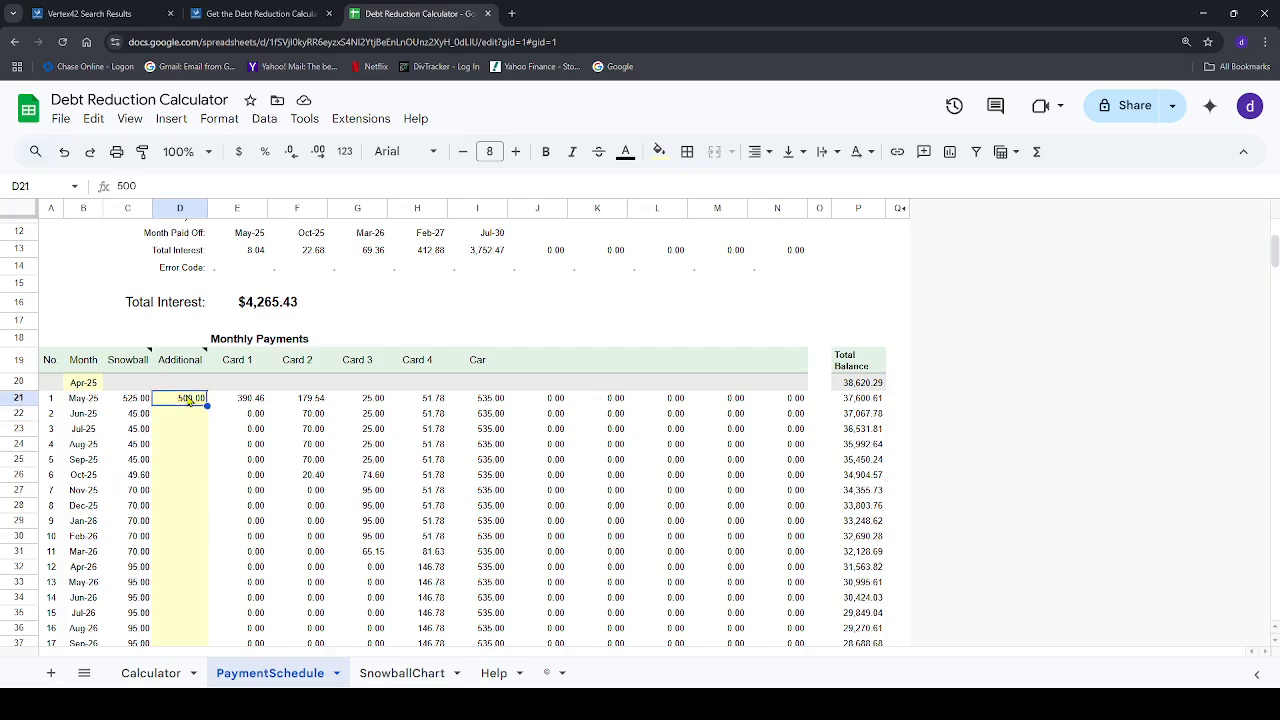
pyautogui.press('Delete')
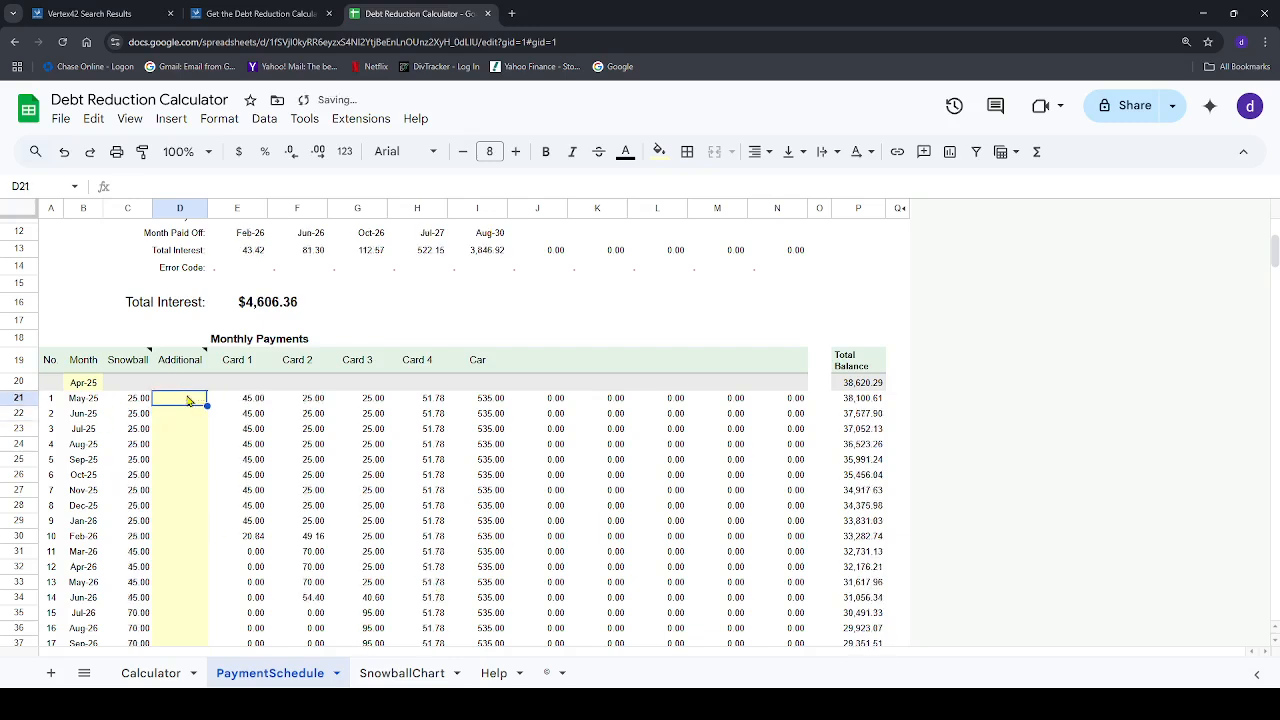
pyautogui.click(188, 478)
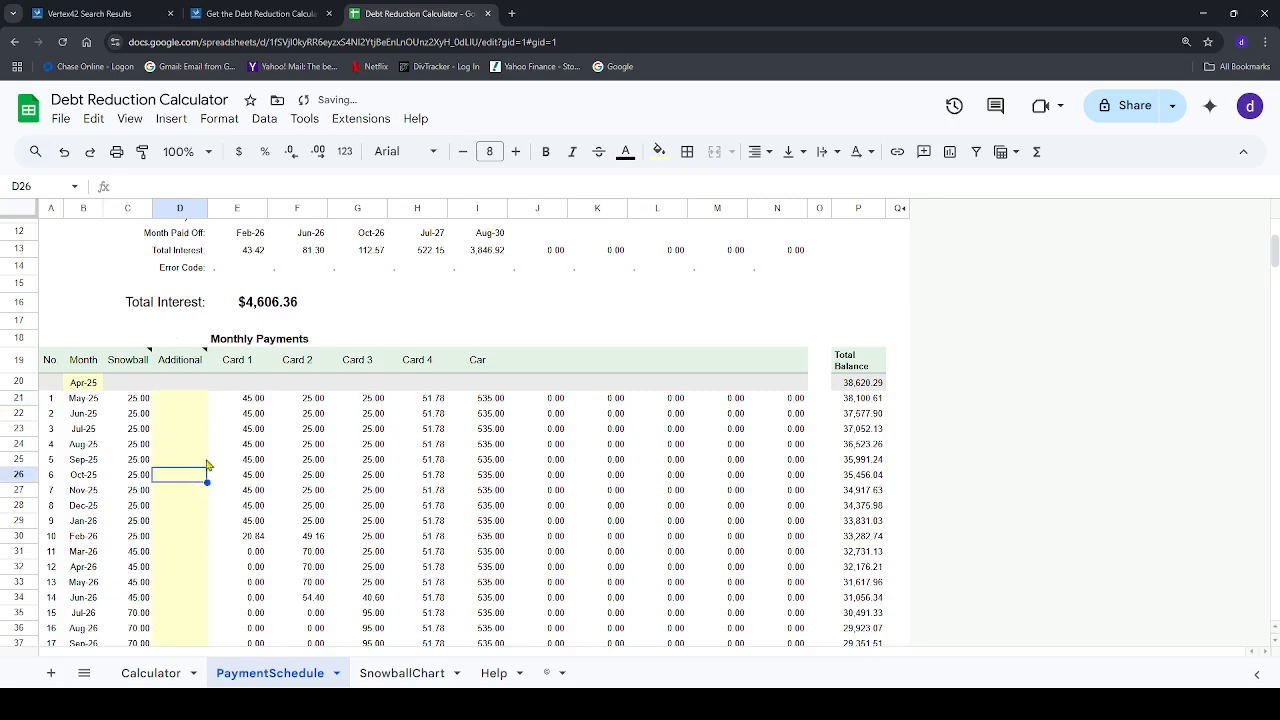
pyautogui.click(190, 404)
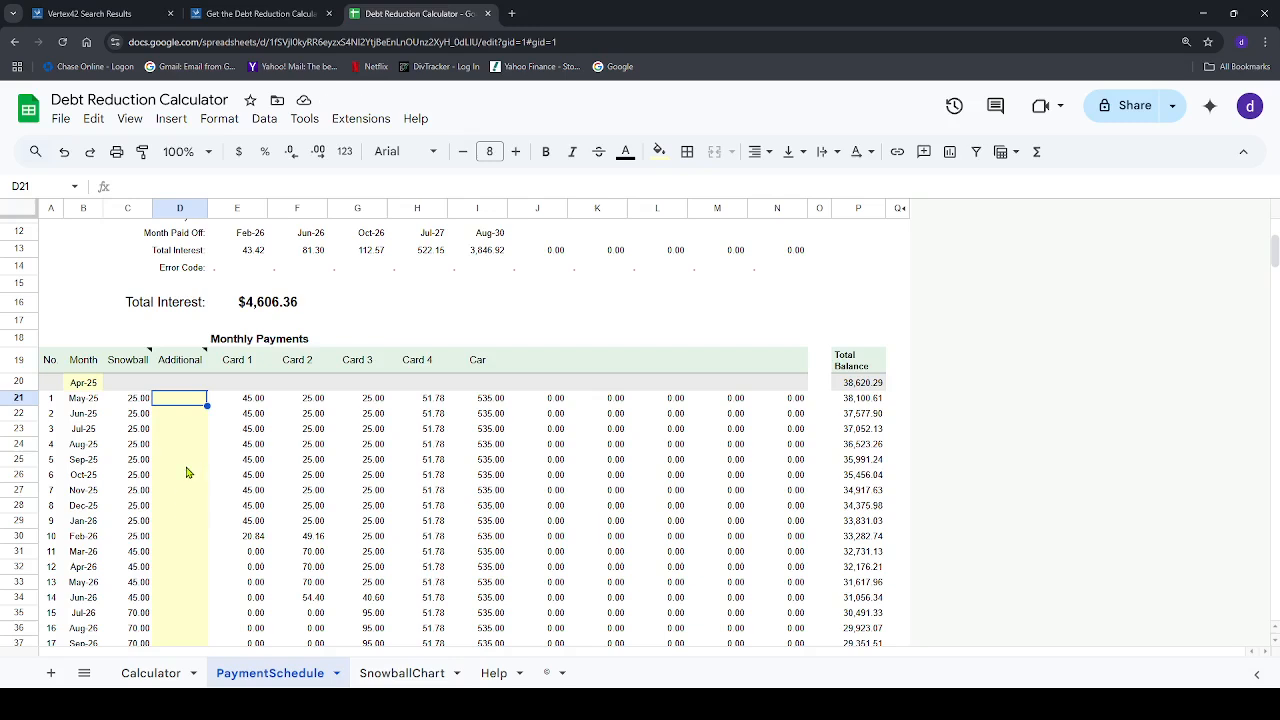
# Examine how the Total Balance column declines through the payment schedule and return to the sheet's summary
pyautogui.scroll(-8, 840, 486)
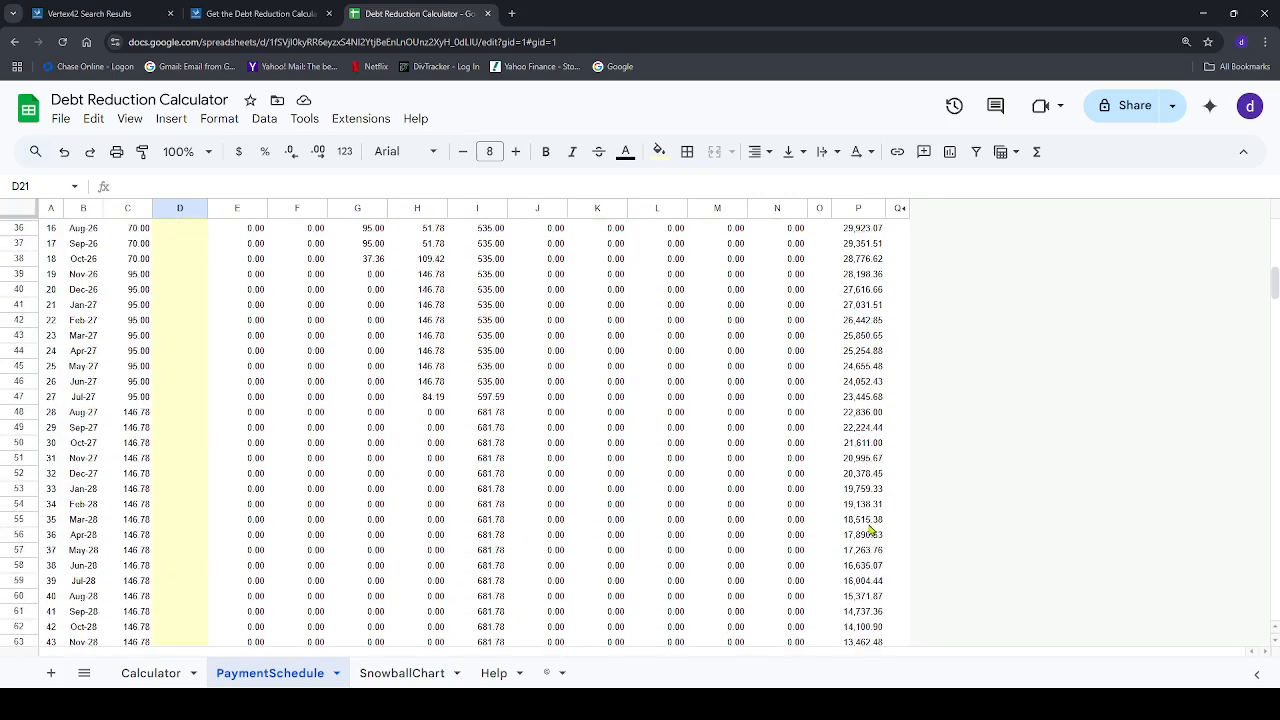
pyautogui.scroll(-9, 870, 530)
pyautogui.scroll(4, 869, 533)
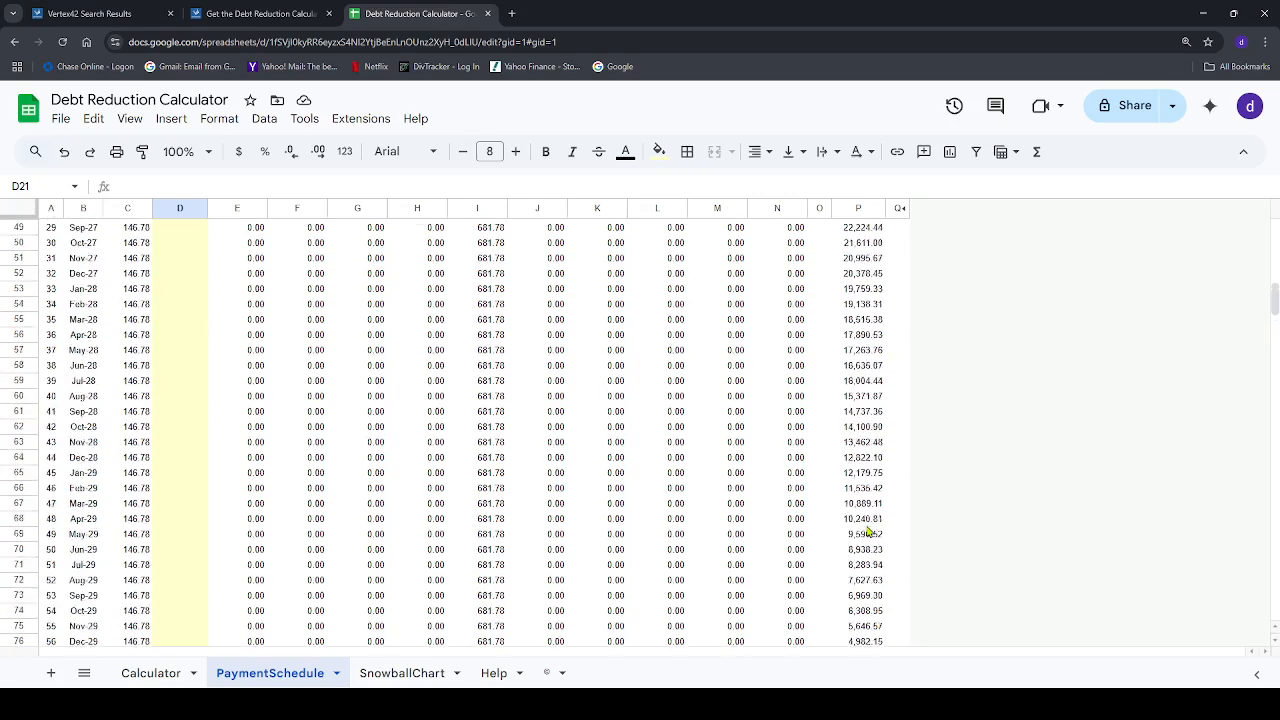
pyautogui.scroll(15, 868, 533)
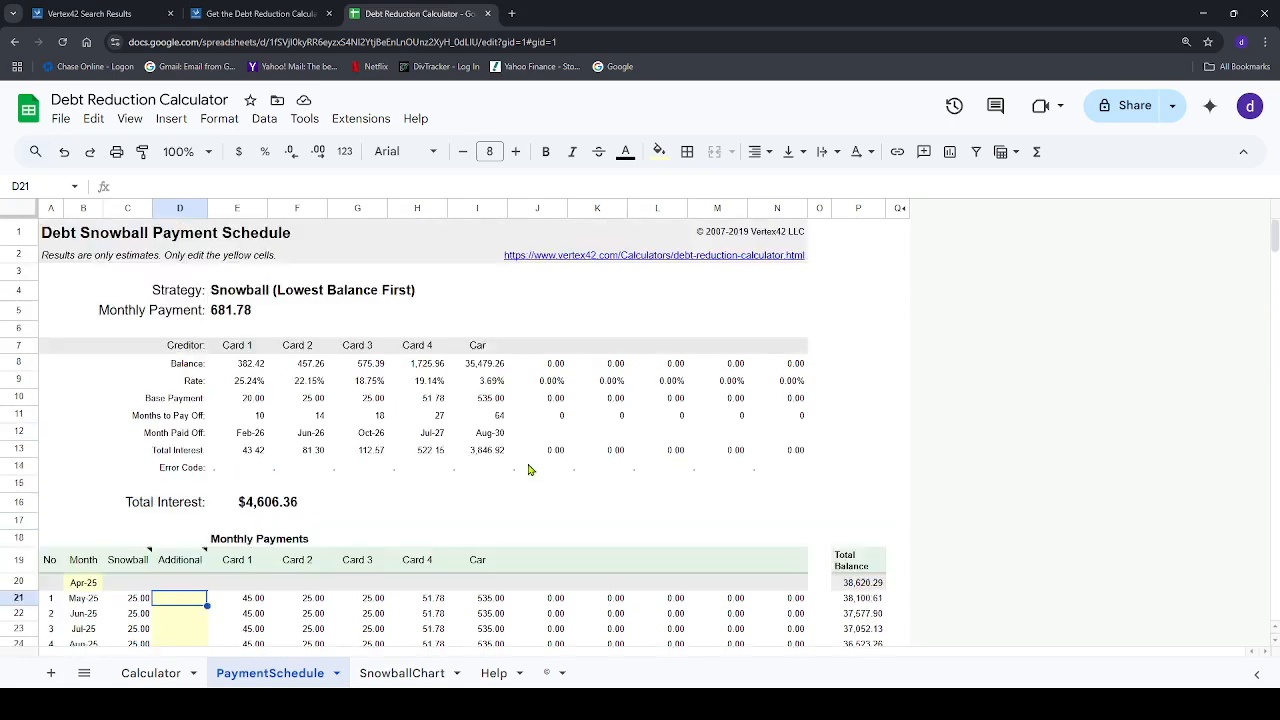
pyautogui.scroll(1, 530, 468)
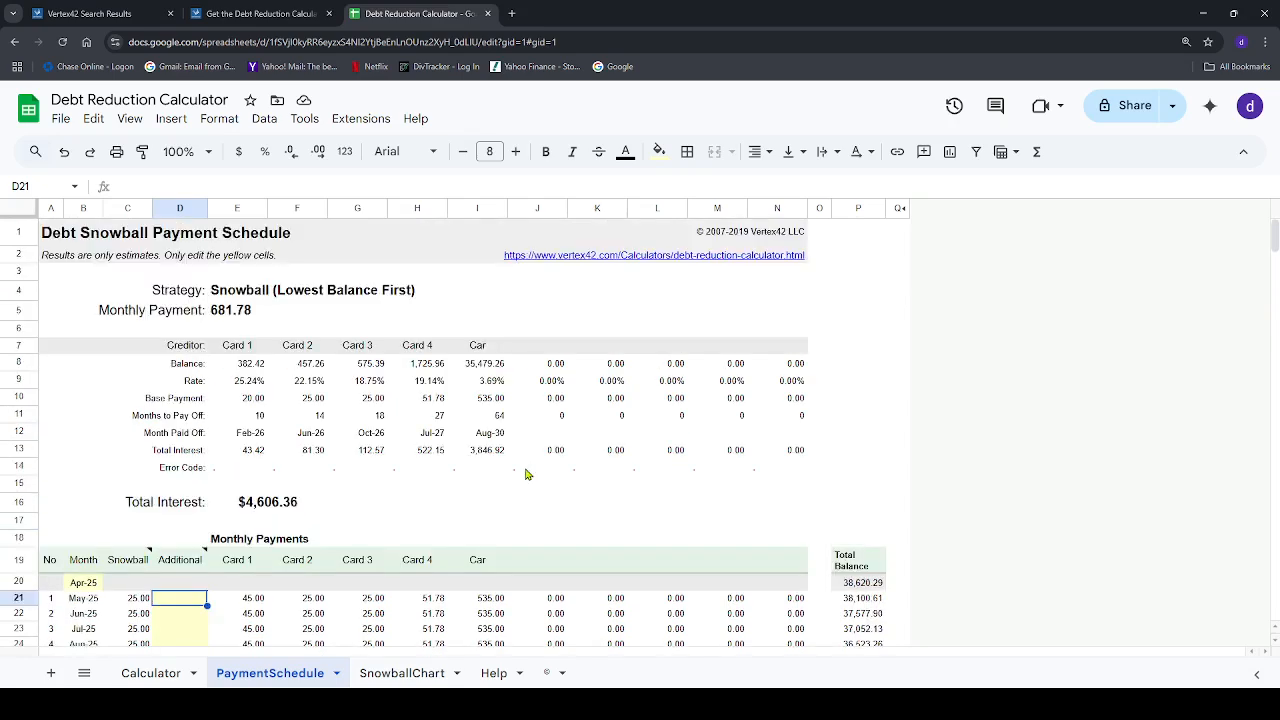
# Open the SnowballChart sheet and inspect the snowball size along its stepped curve
pyautogui.click(398, 678)
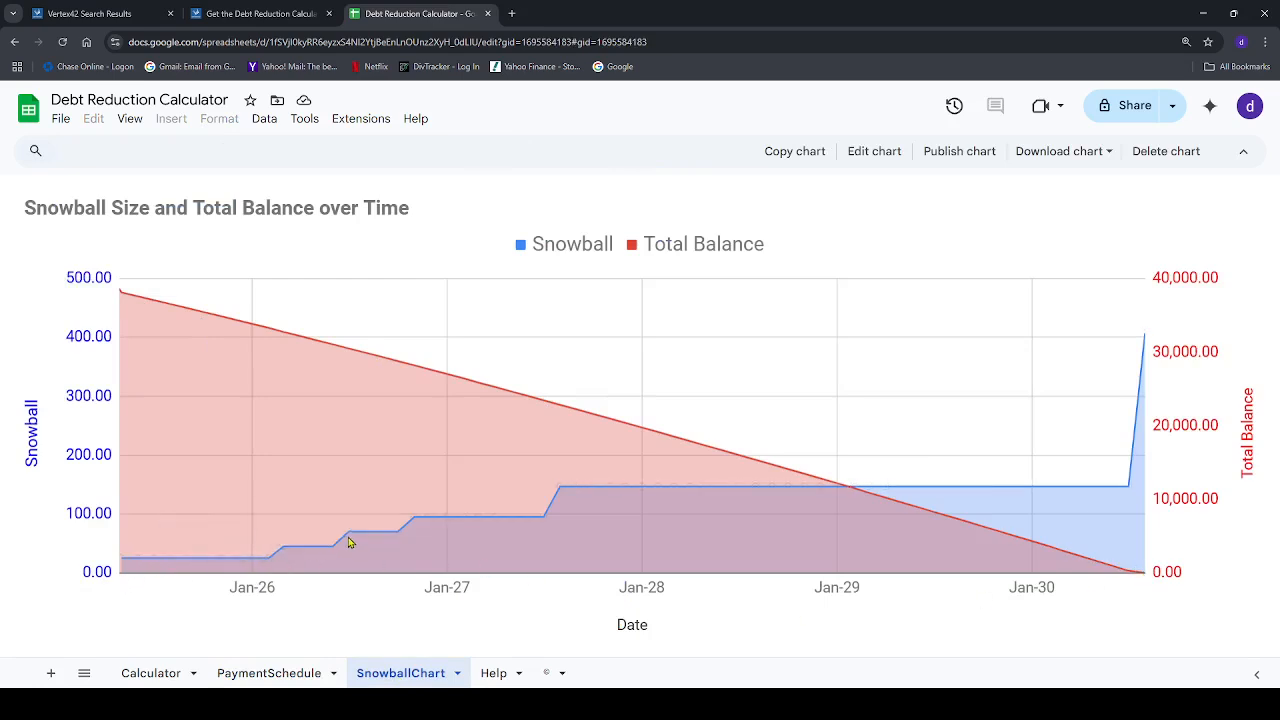
pyautogui.moveTo(365, 538)
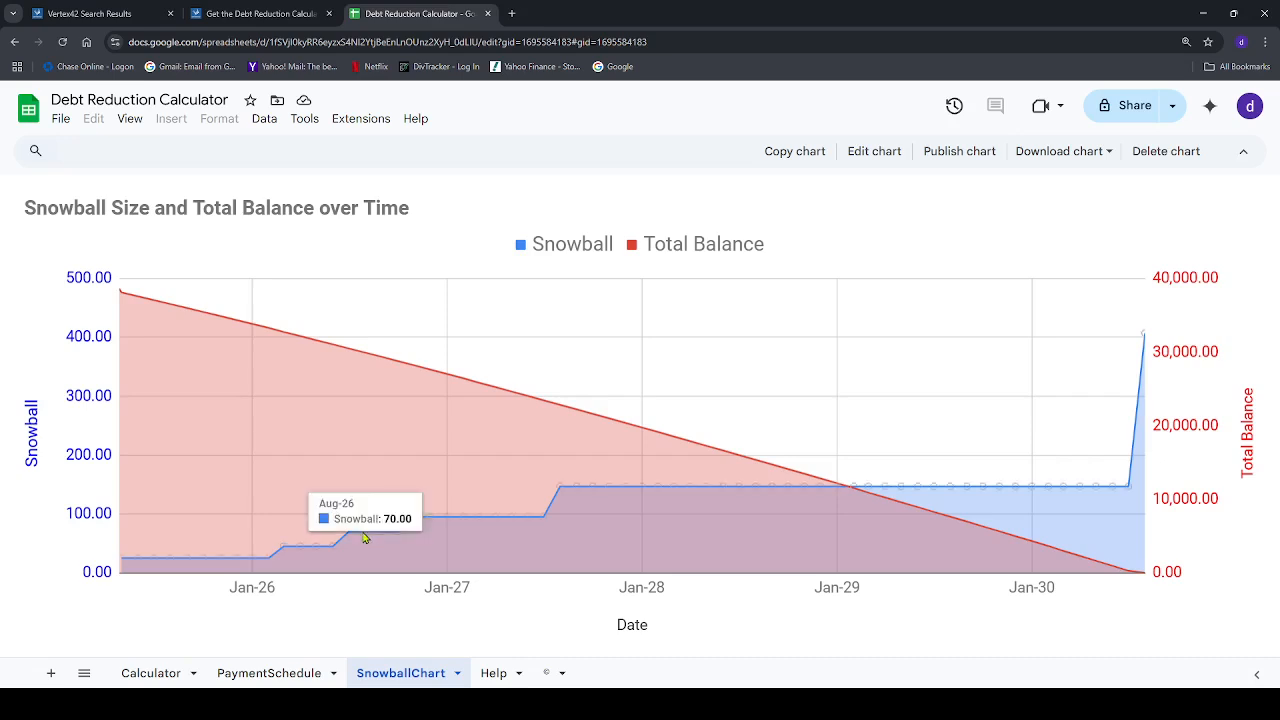
pyautogui.moveTo(462, 522)
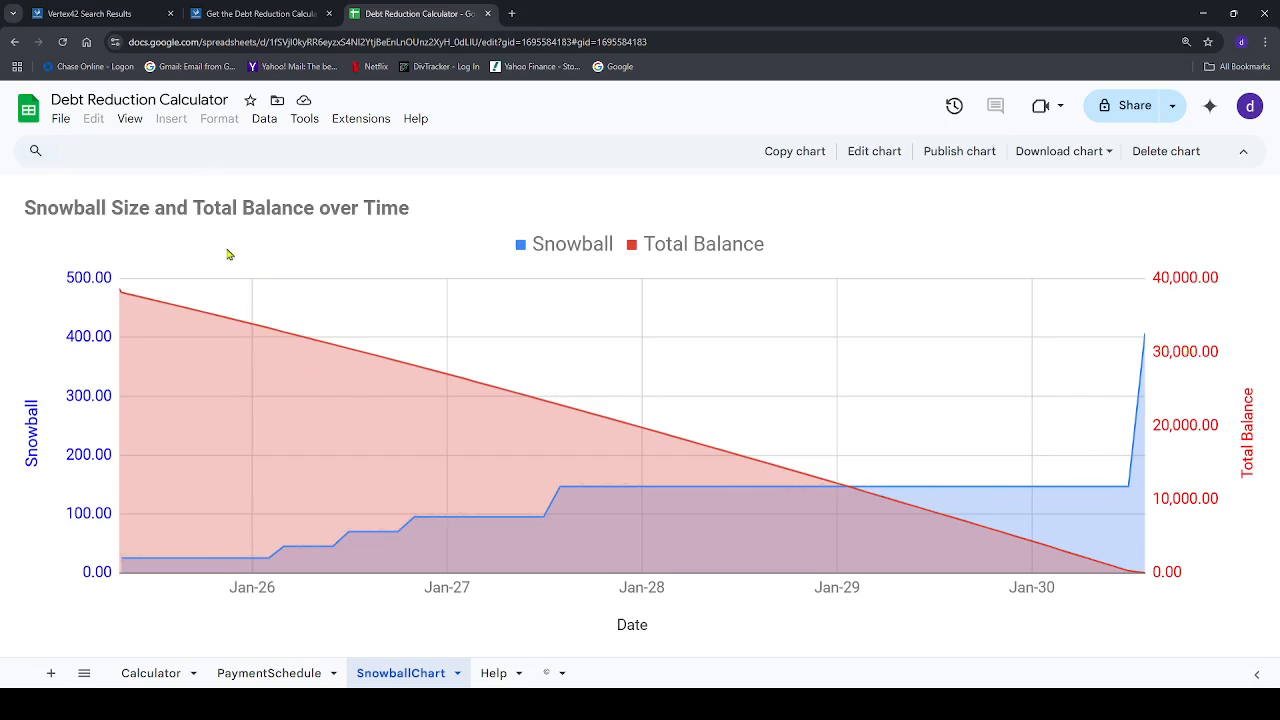
# Return to the Calculator sheet, review its payoff estimates and creditor table, and preview the HELP link
pyautogui.click(150, 673)
pyautogui.scroll(6, 446, 583)
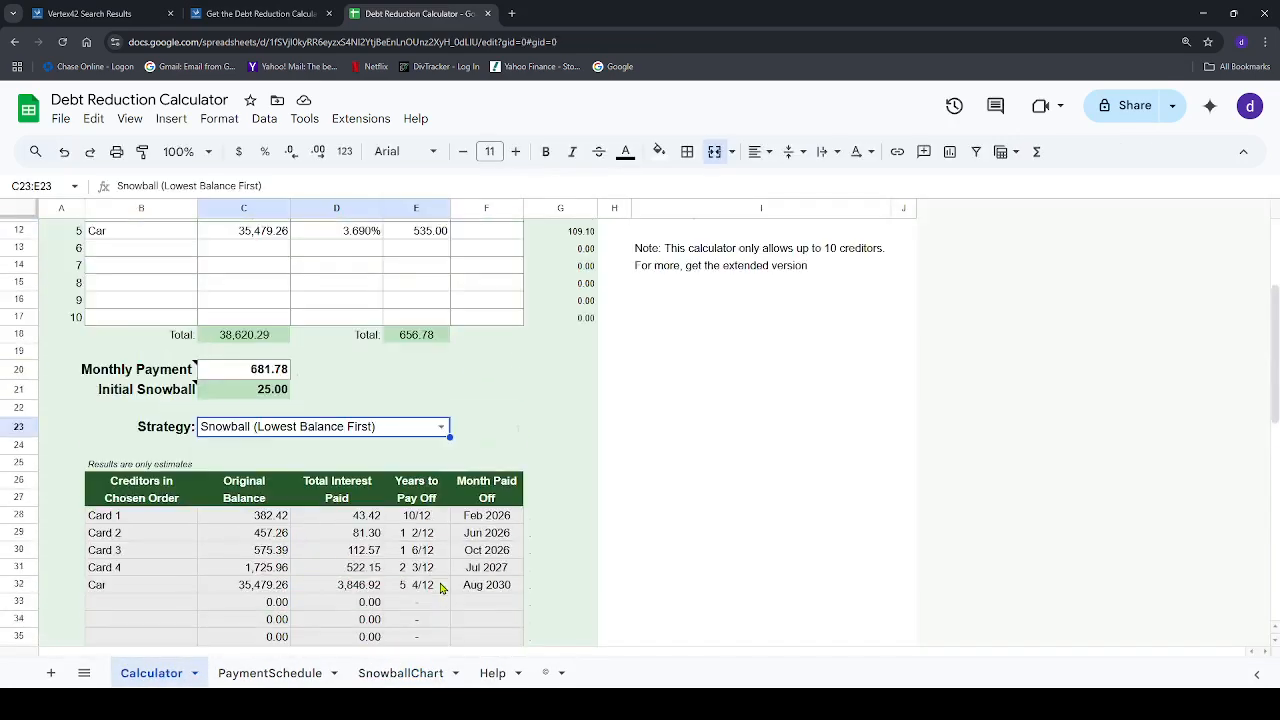
pyautogui.scroll(1, 542, 566)
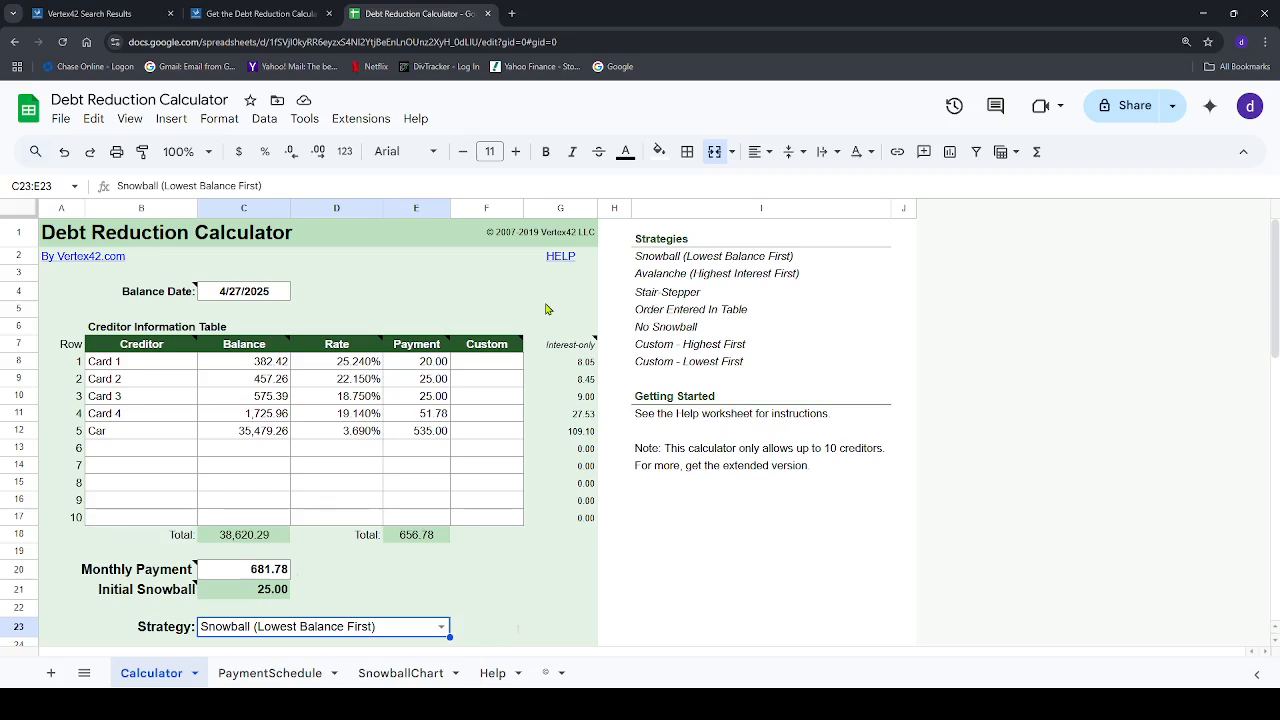
pyautogui.moveTo(560, 257)
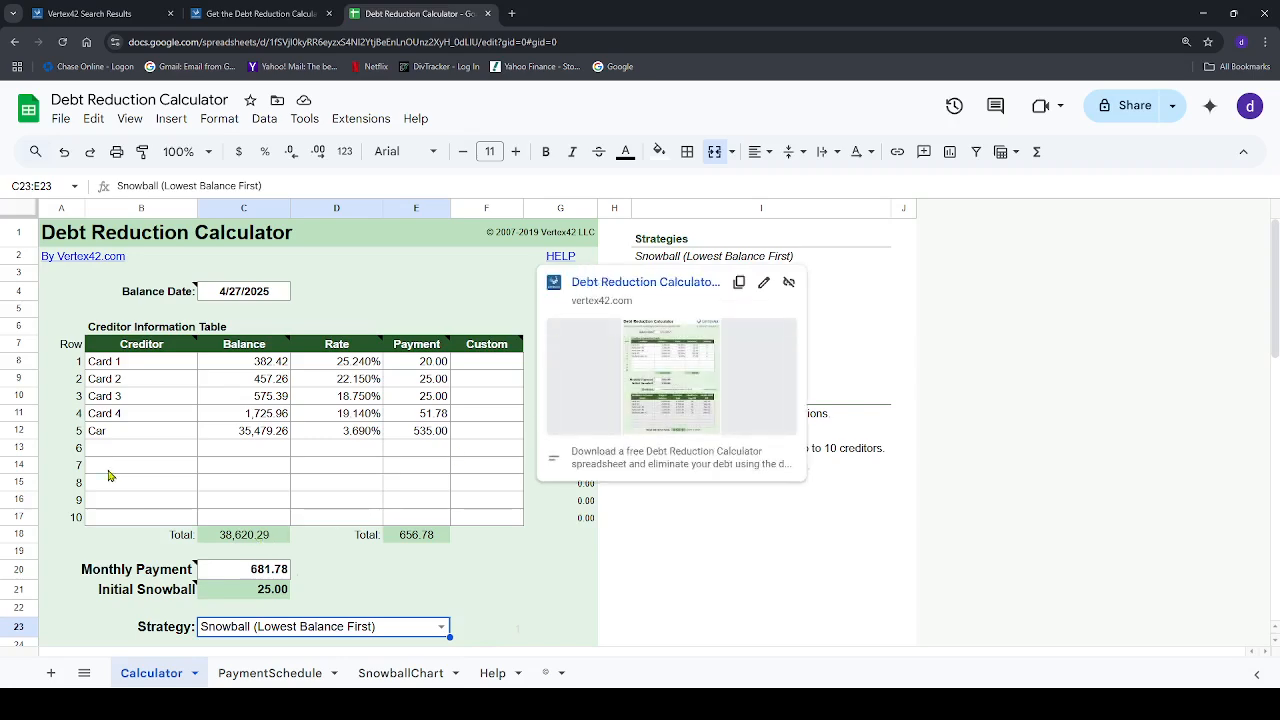